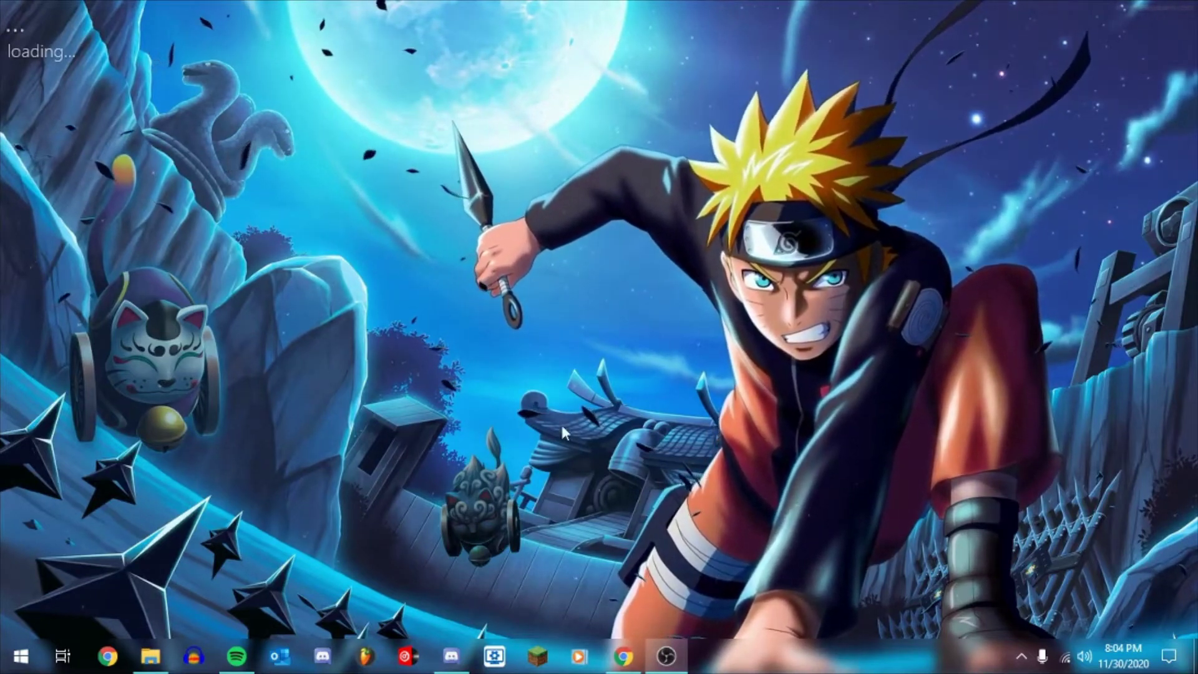
Switch to Chrome and review the LTS installer options on the Node.js downloads page
click(623, 655)
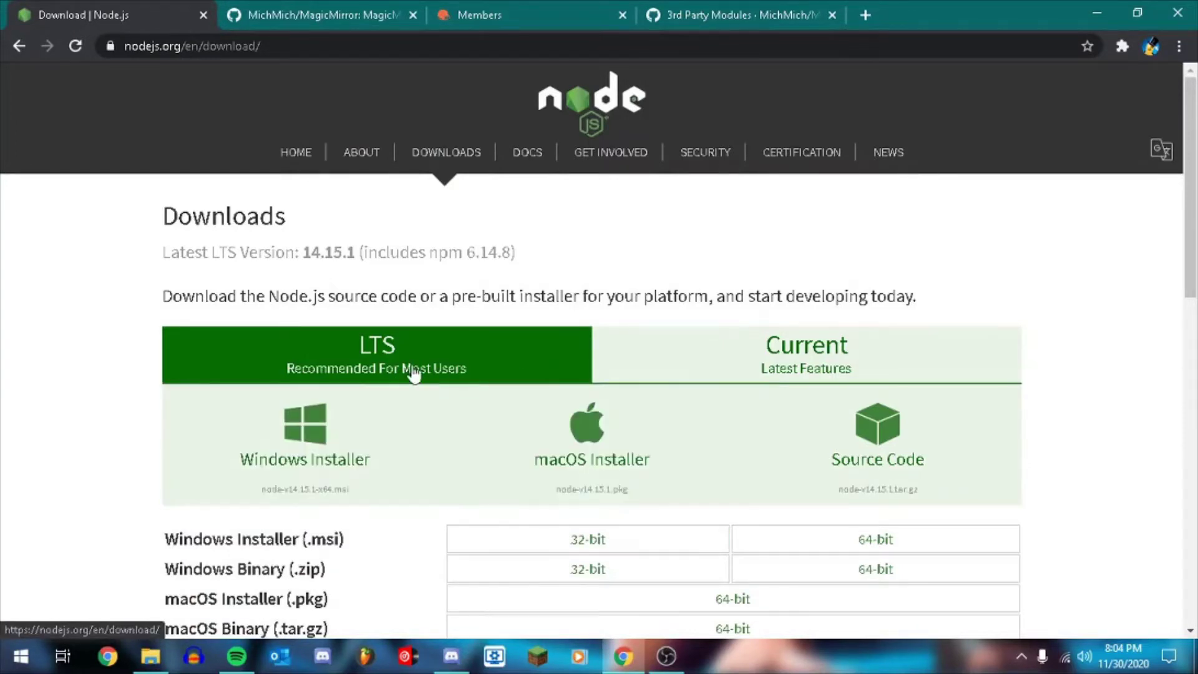
scroll(634, 567, down, 2)
scroll(634, 556, up, 2)
Check the installed Node.js version by running "node --version" in a Command Prompt, and close the prompt
key(super)
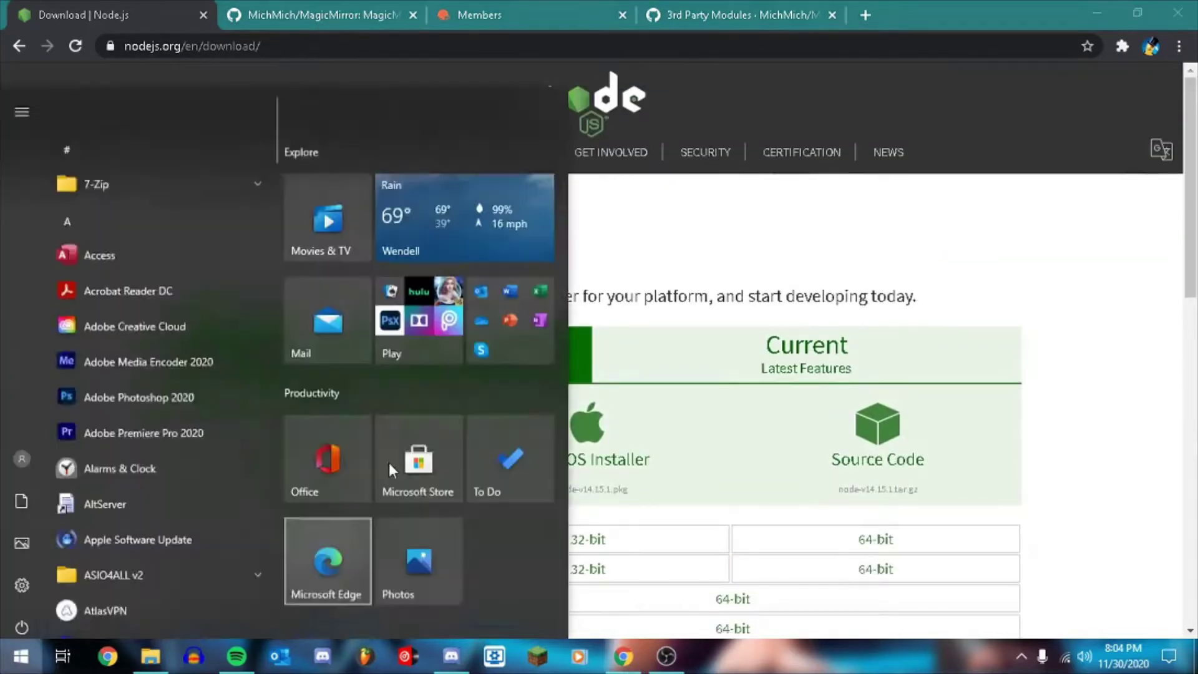
text(cmd)
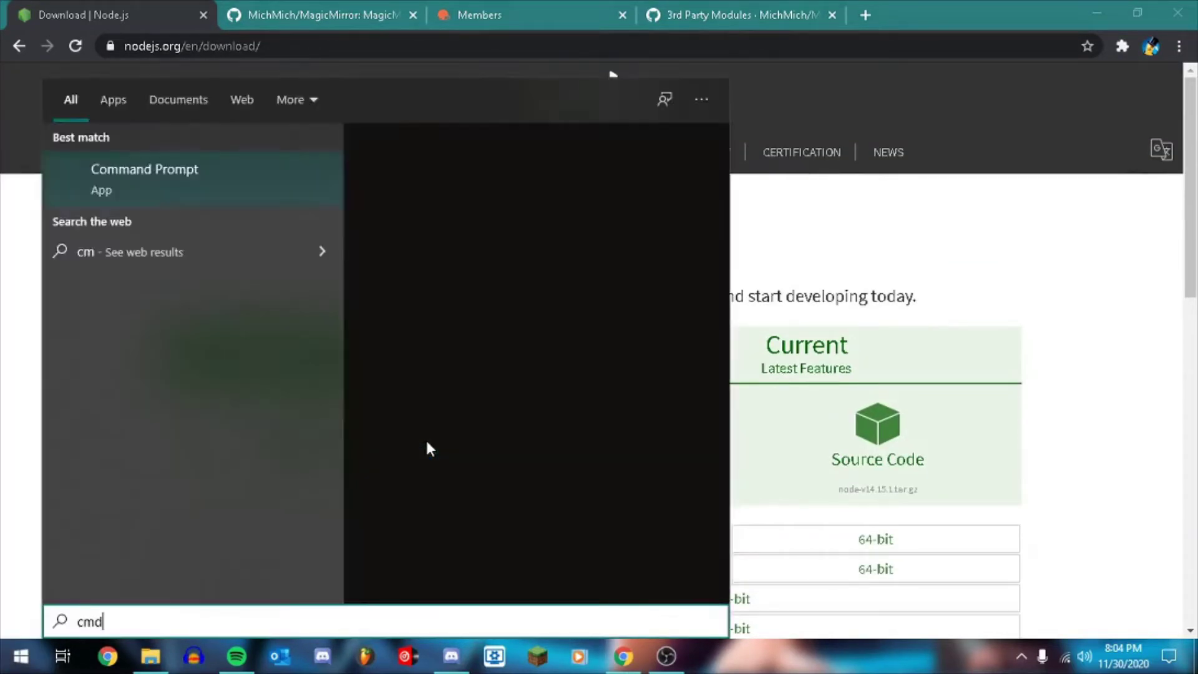
key(Return)
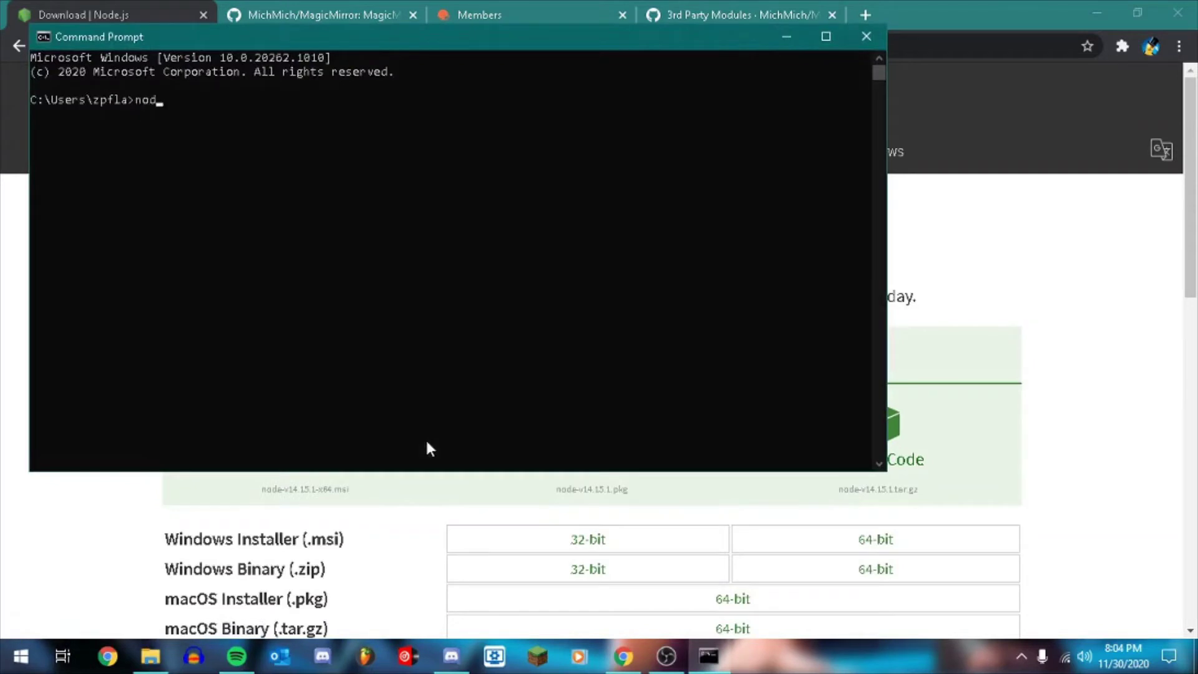
text(node --version)
key(Return)
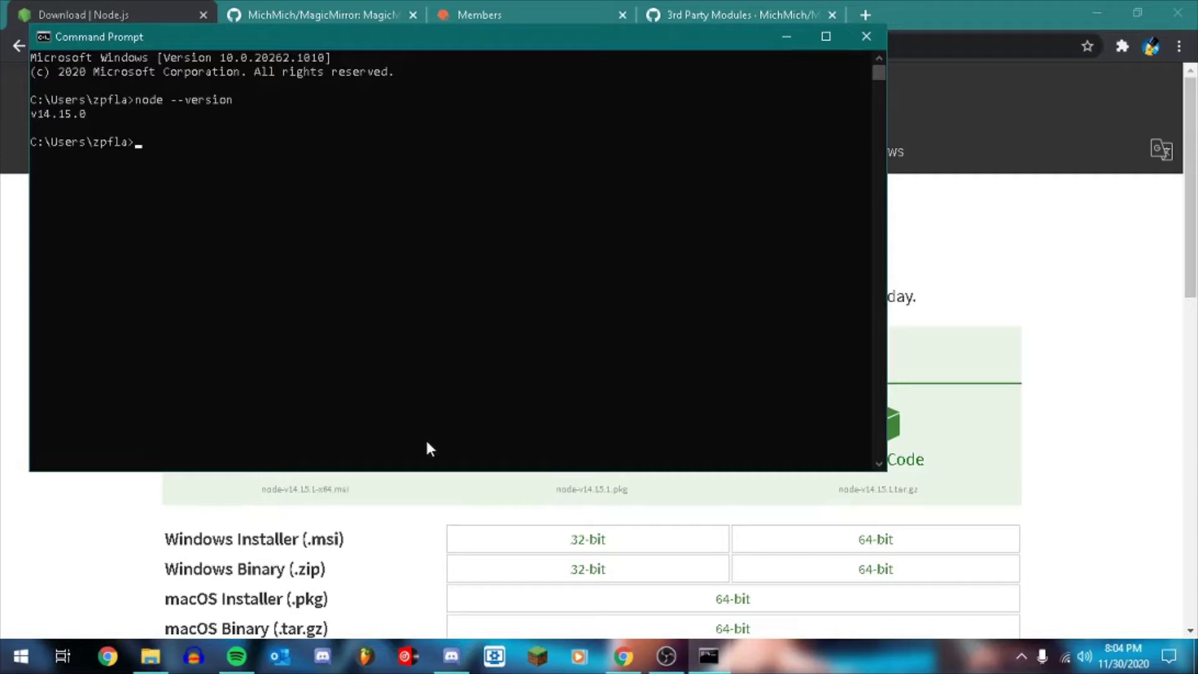
click(102, 109)
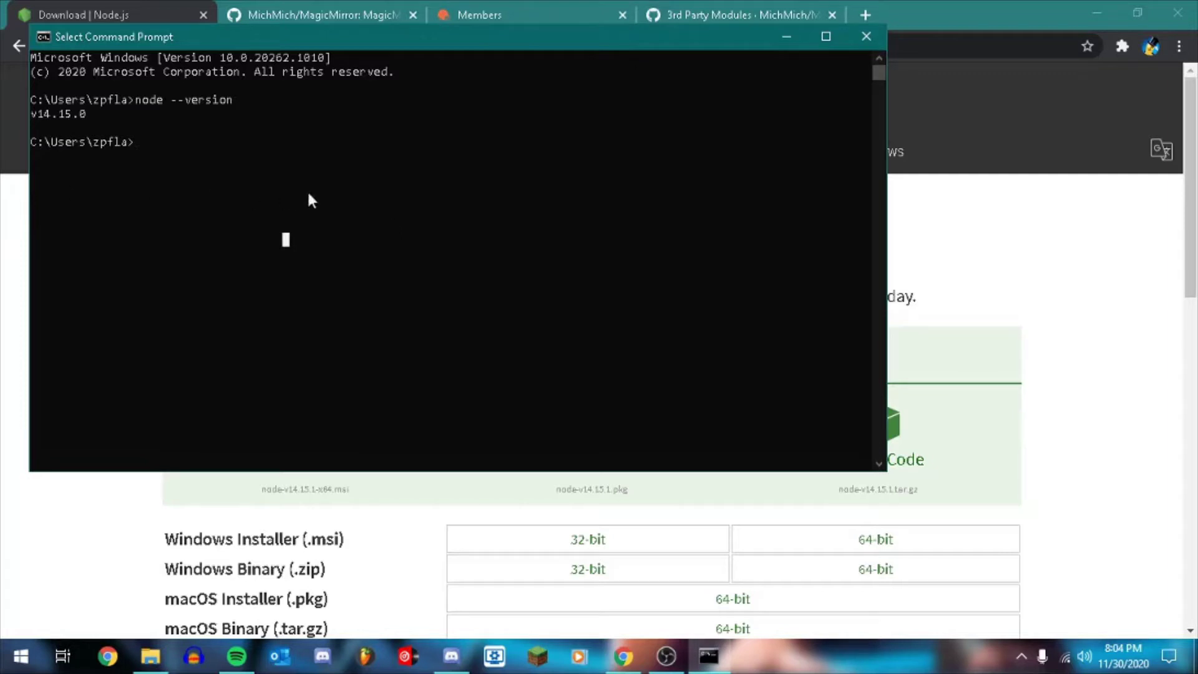
click(866, 36)
Bring up the MichMich/MagicMirror repository on GitHub and show its code download options
click(302, 5)
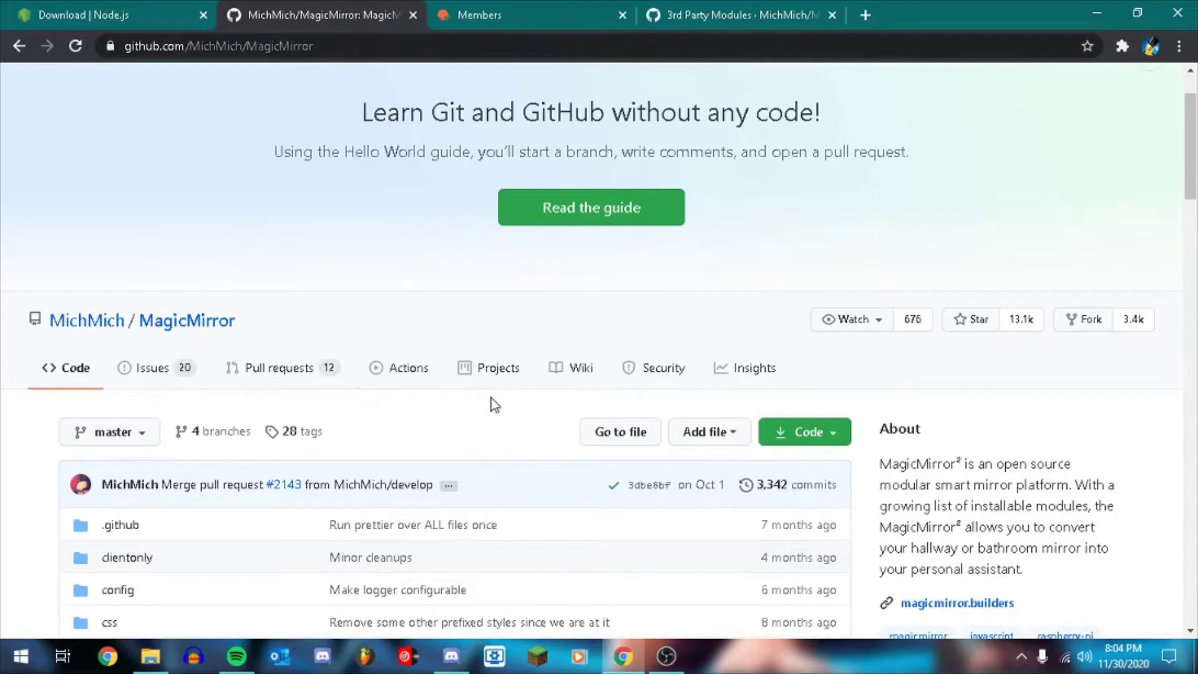
scroll(487, 428, down, 4)
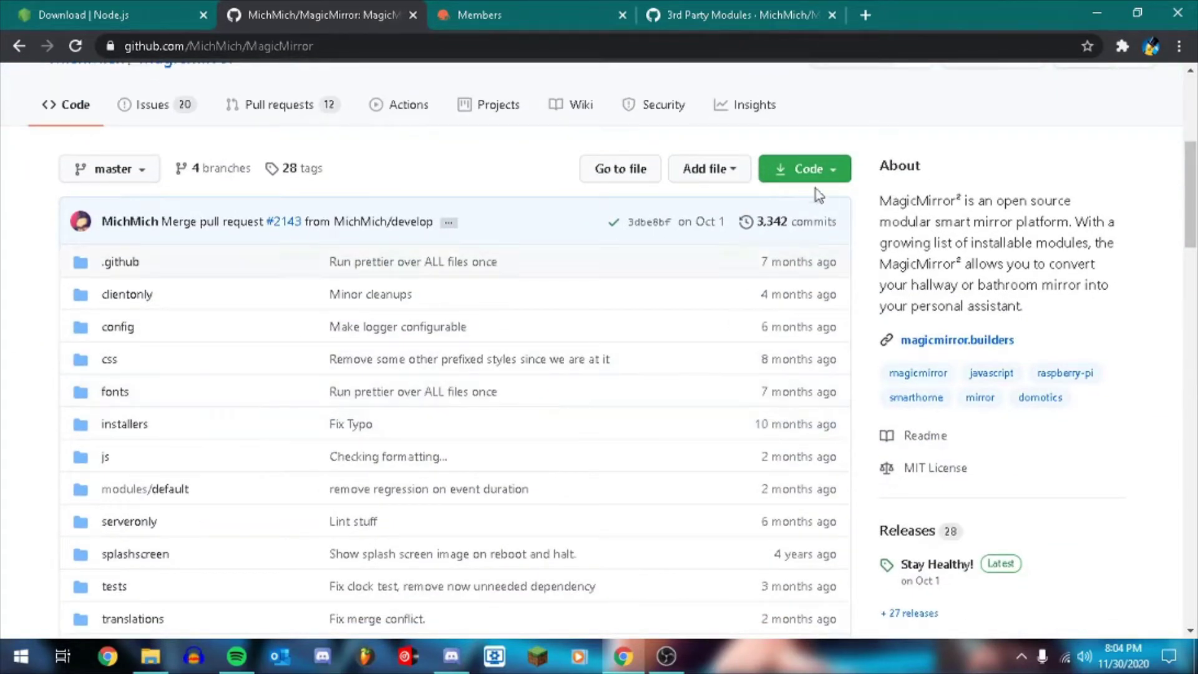
click(817, 168)
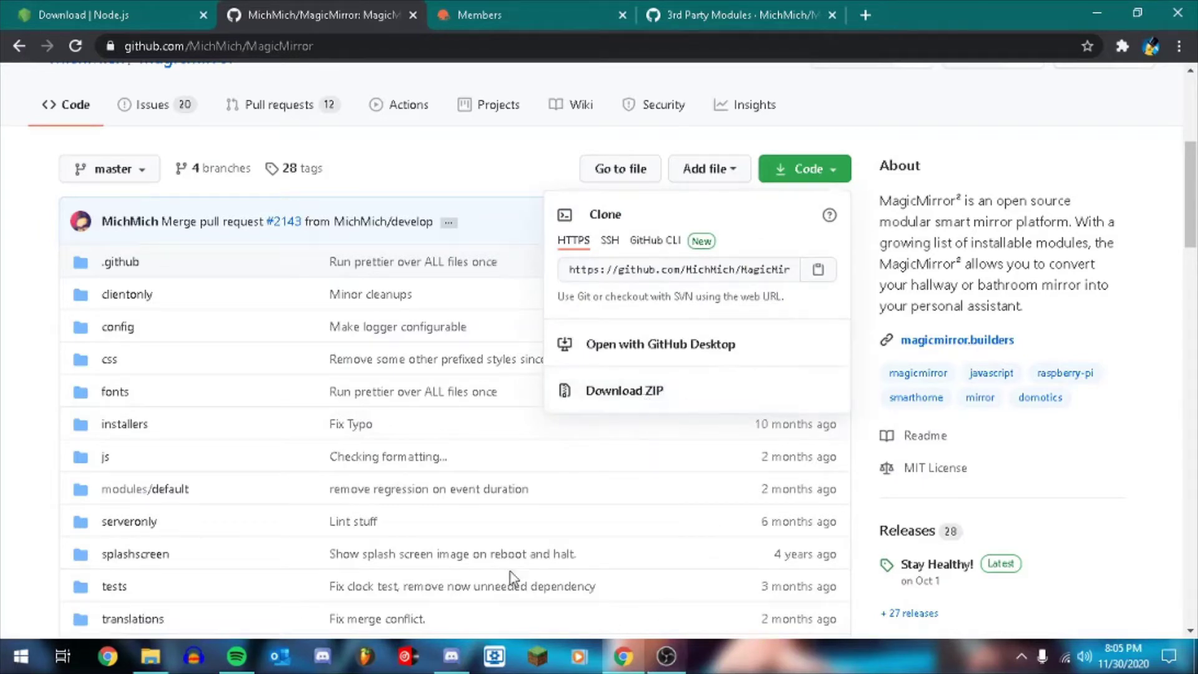
Switch to File Explorer and open a command prompt from the MagicMirror-master folder's path using "cmd"
click(151, 656)
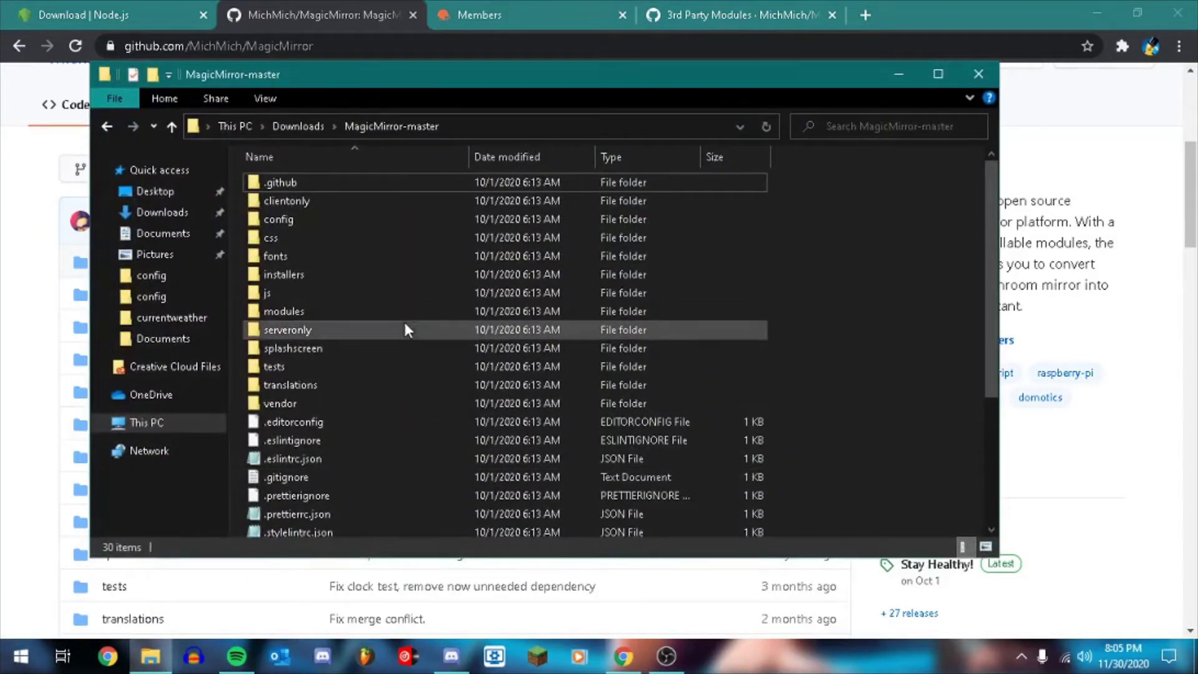
scroll(521, 306, down, 3)
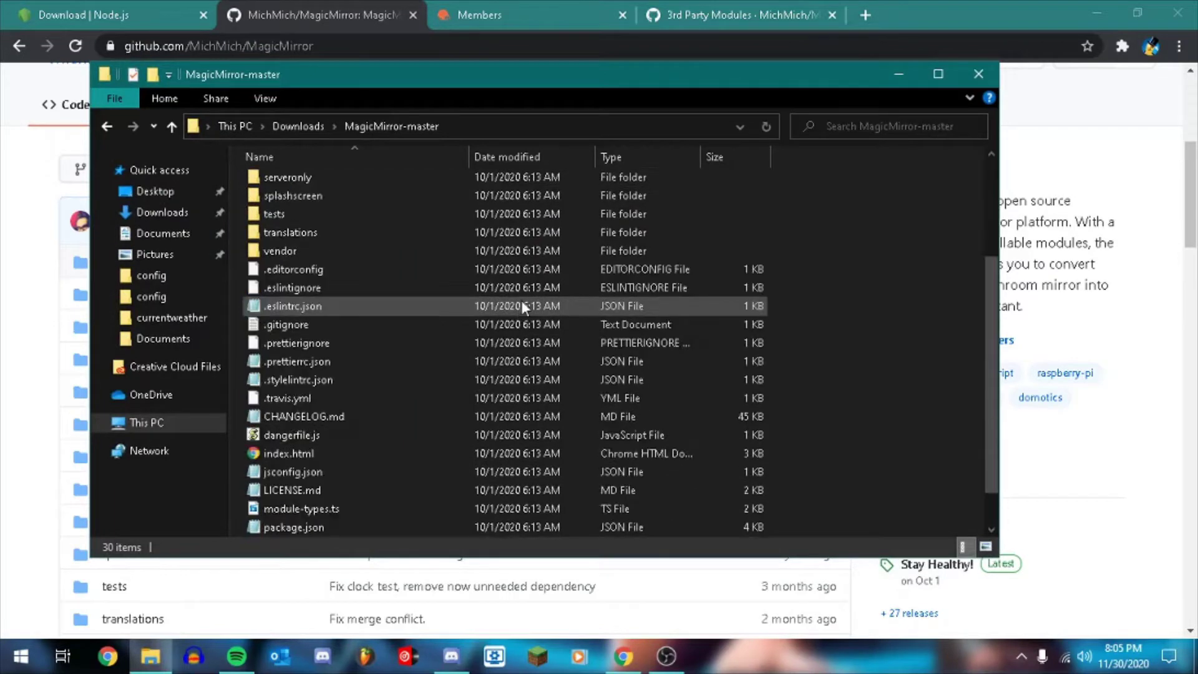
scroll(522, 301, up, 3)
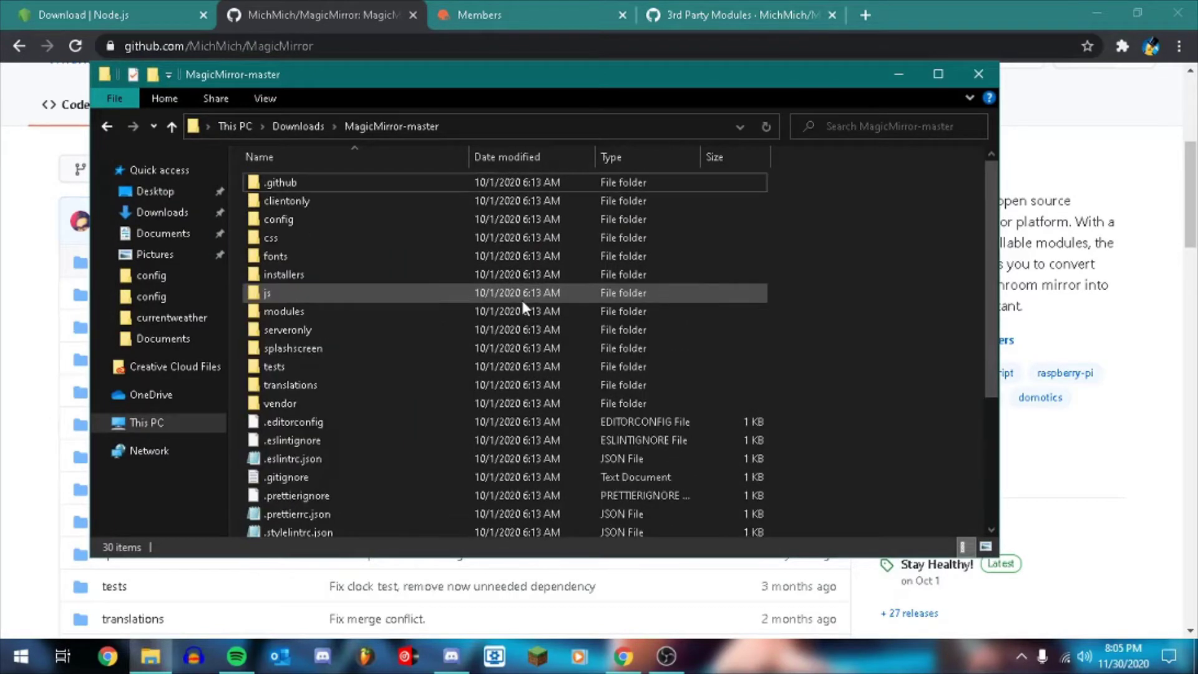
click(487, 126)
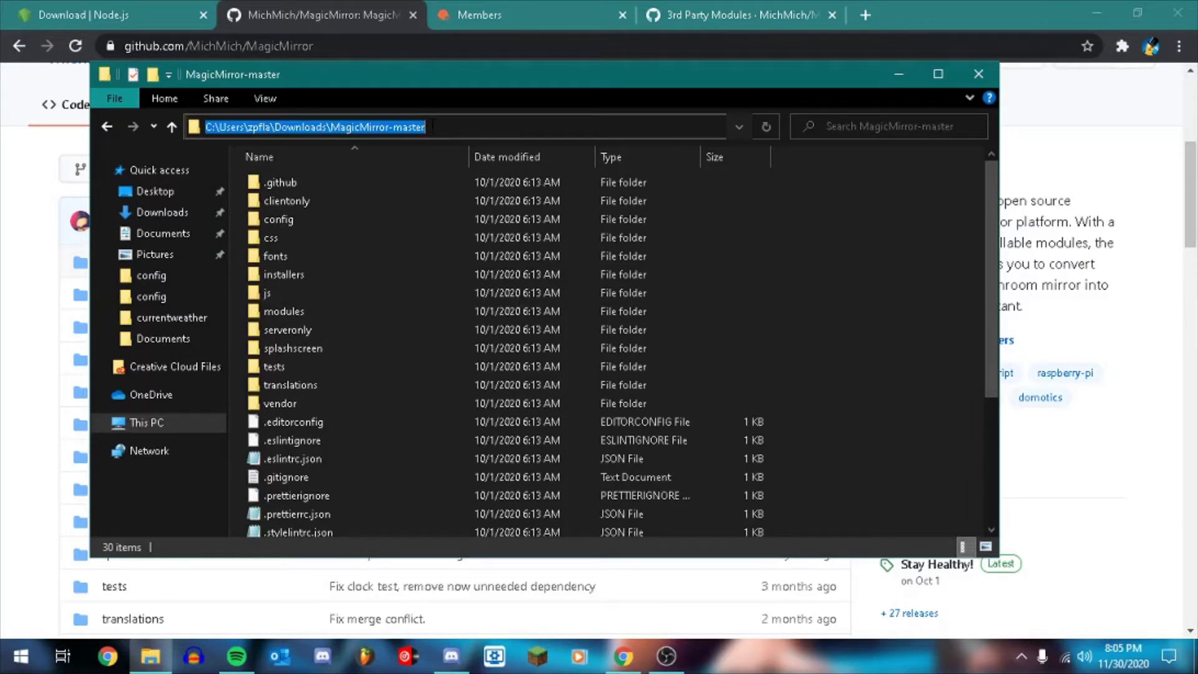
click(432, 126)
drag(430, 127, 205, 127)
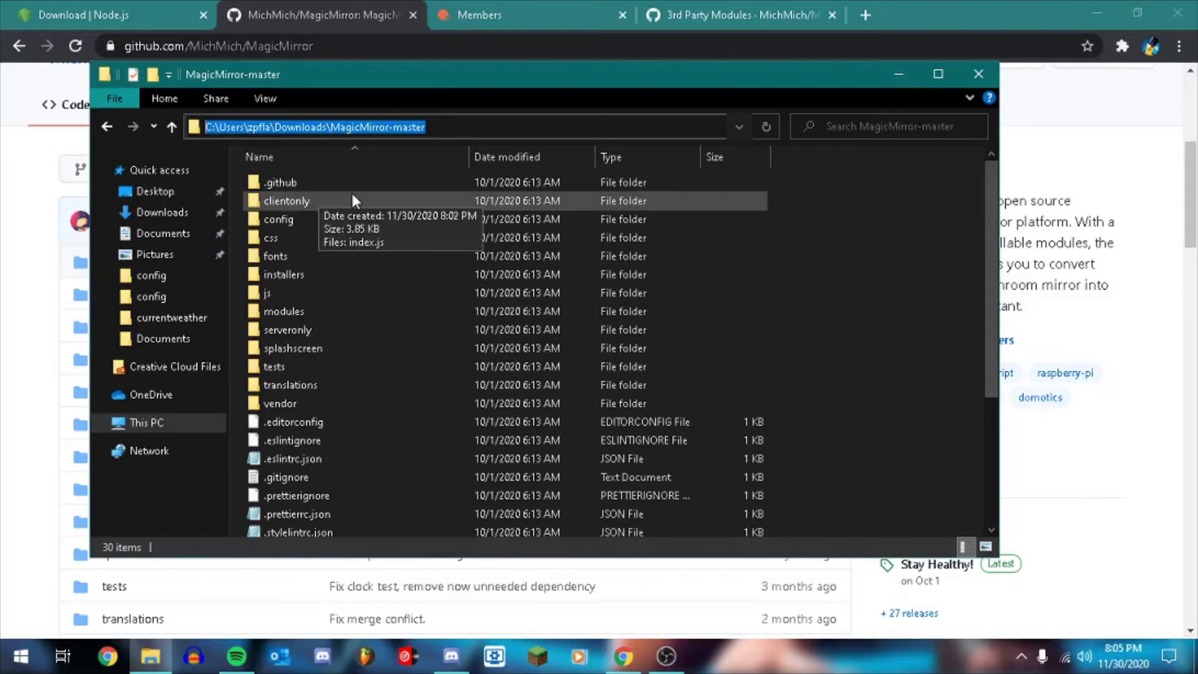
text(cmd)
key(Return)
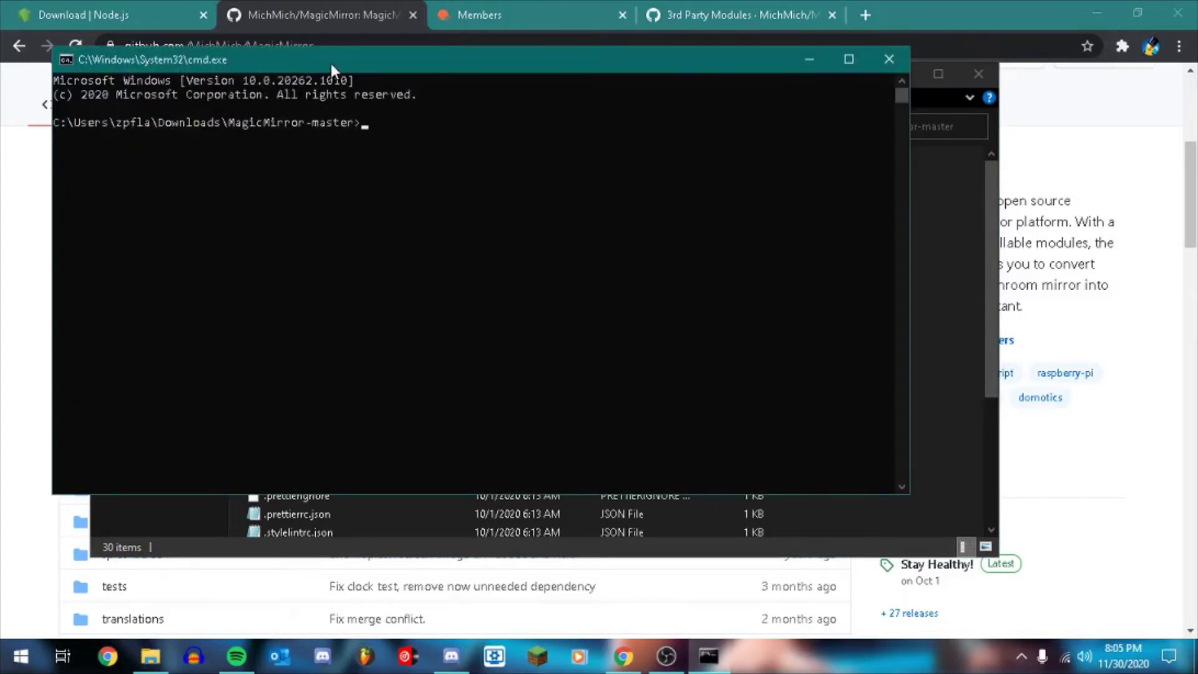
Hide the browser and arrange the command prompt in front of the MagicMirror-master folder window
drag(331, 61, 383, 52)
click(375, 84)
click(898, 57)
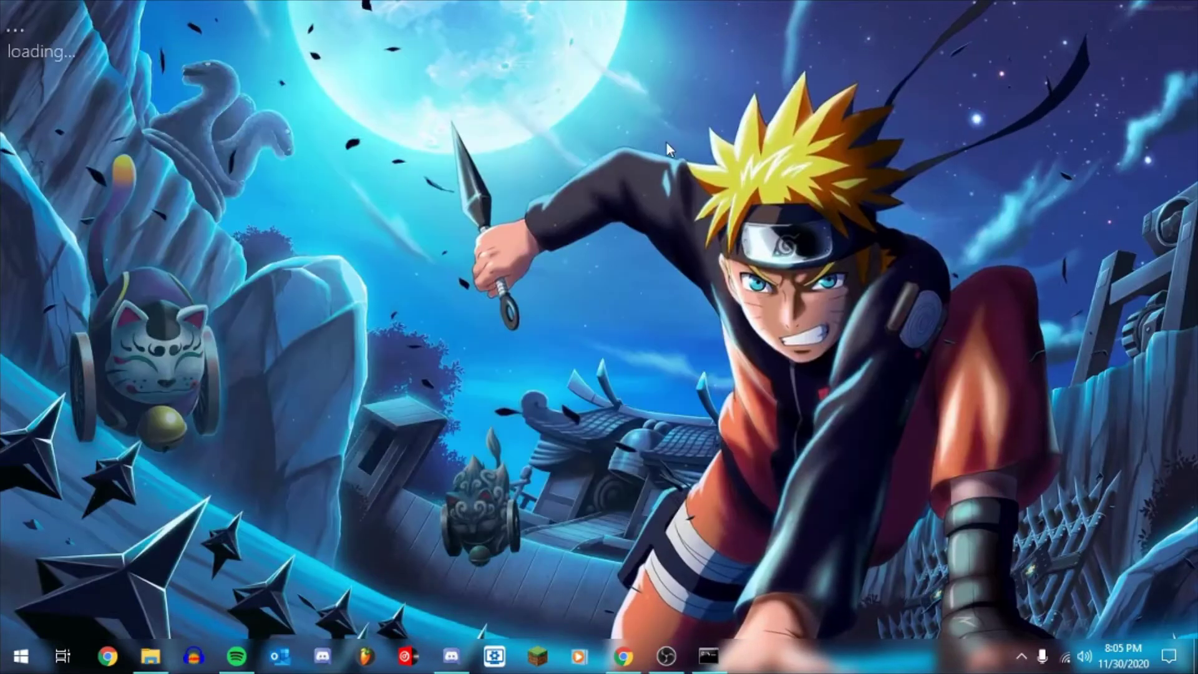
click(708, 656)
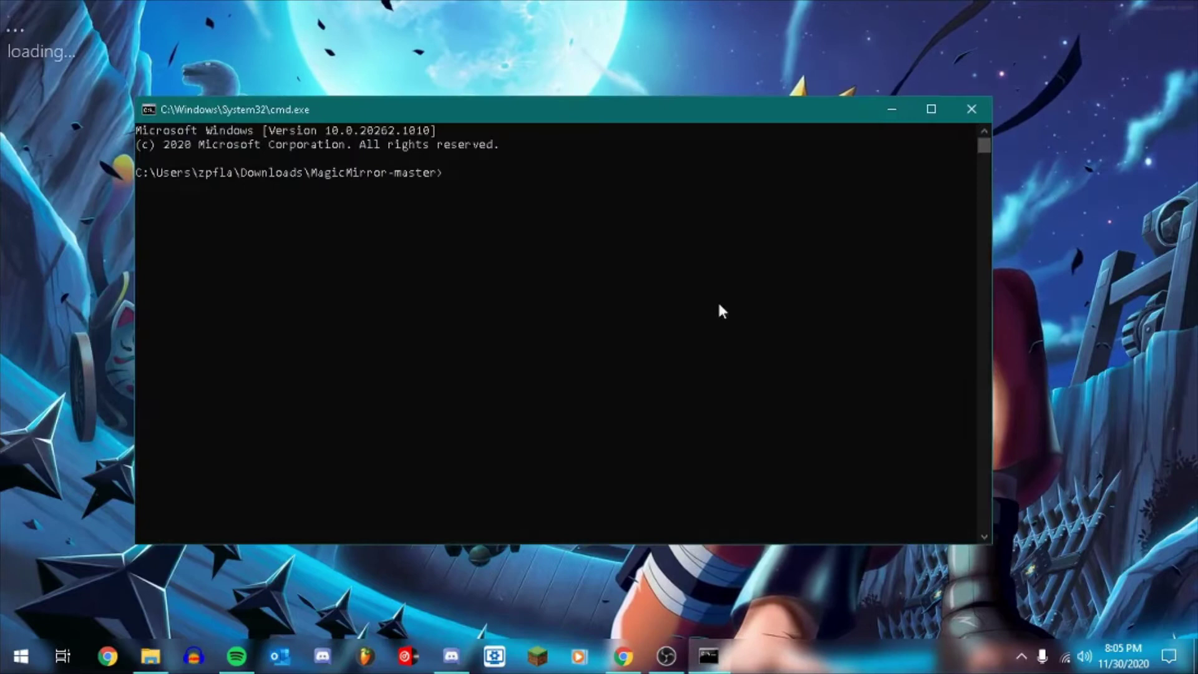
mouse_move(614, 118)
mouse_down()
mouse_move(649, 111)
mouse_move(593, 121)
mouse_up()
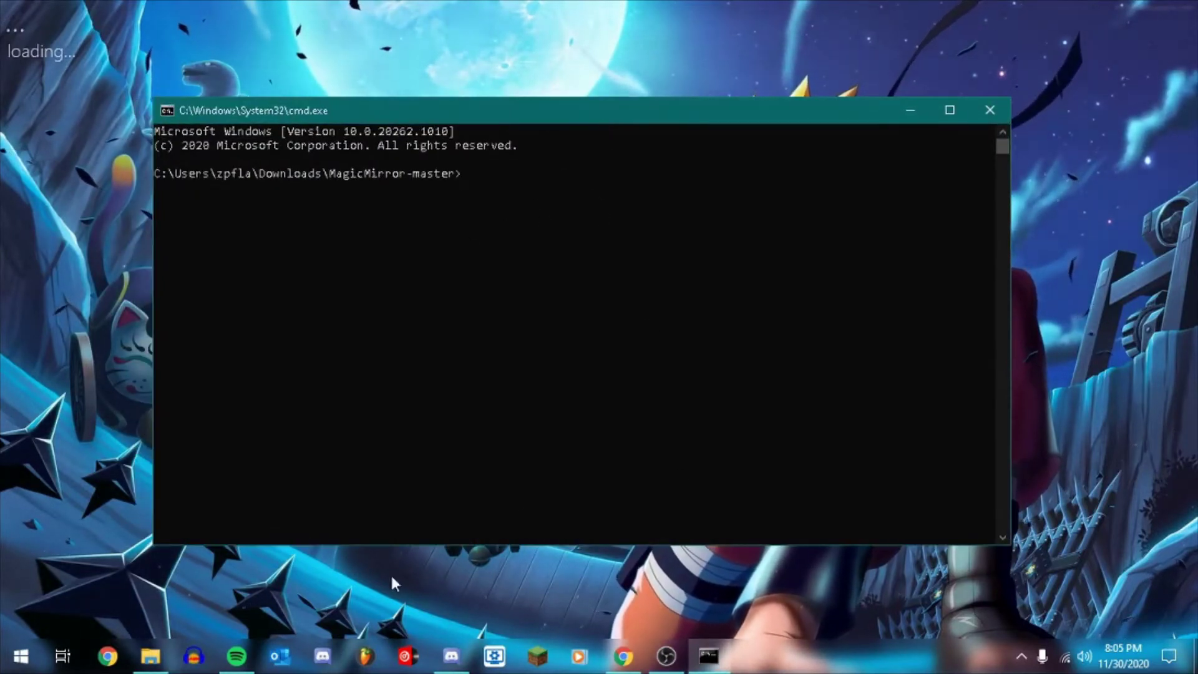
click(151, 656)
click(709, 656)
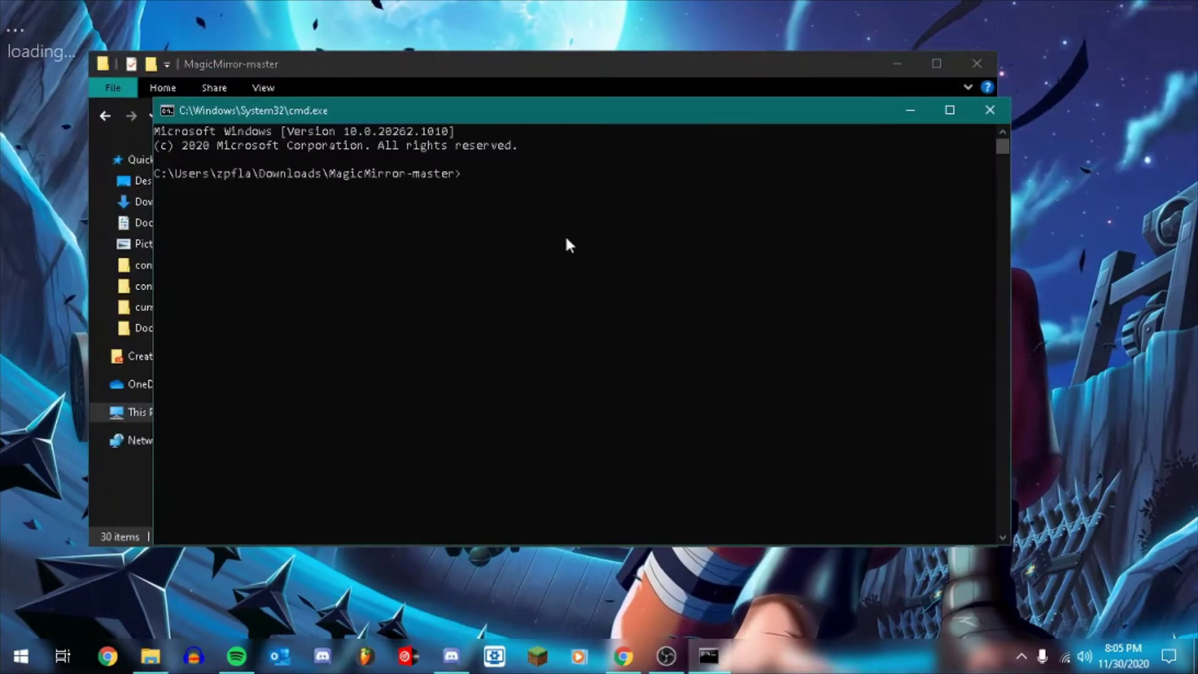
drag(522, 119, 593, 138)
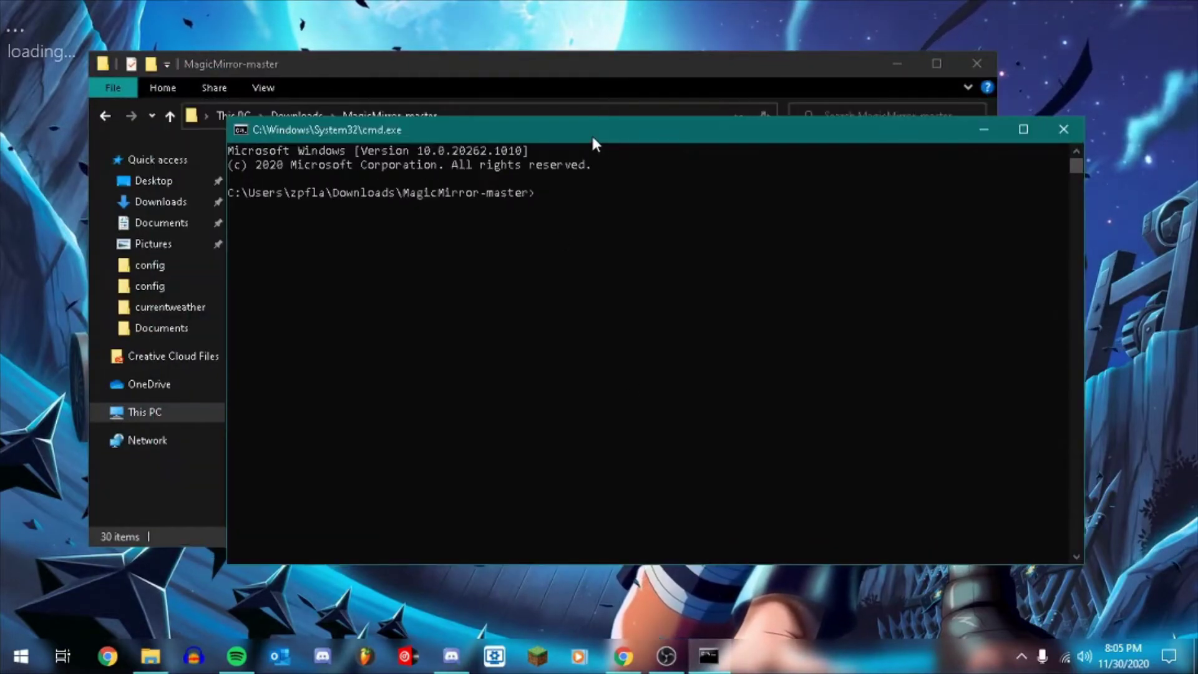
Install the MagicMirror dependencies by running "npm install" in the MagicMirror-master folder
text(npm in)
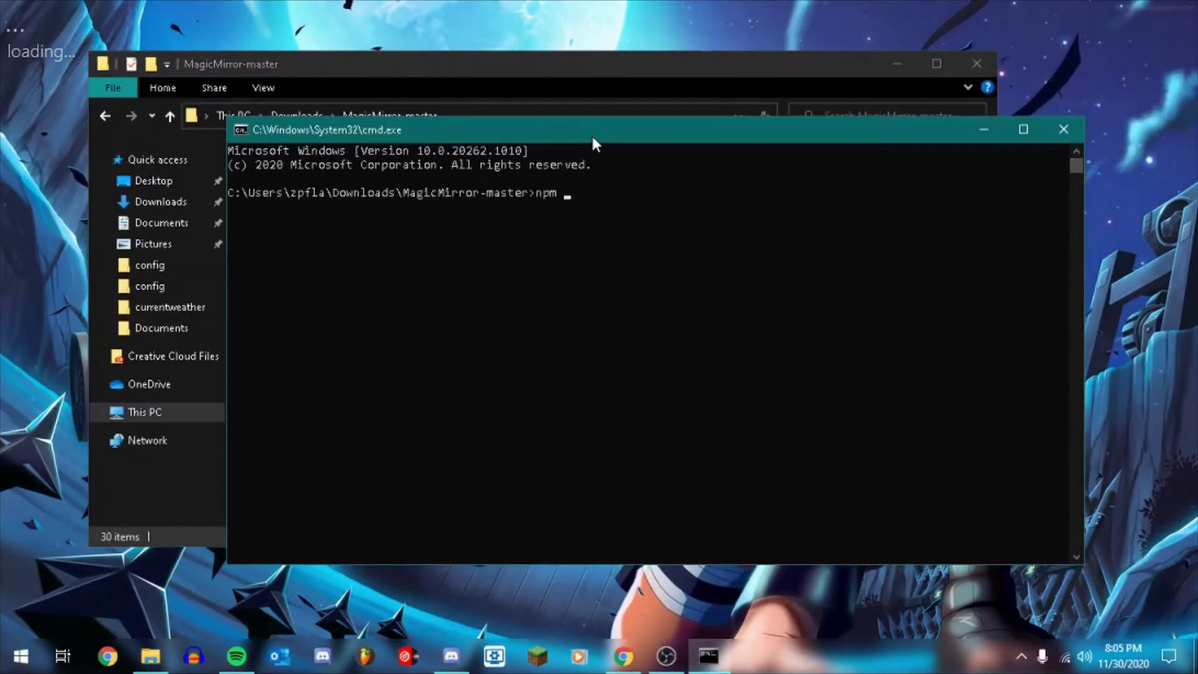
text(stall)
key(Return)
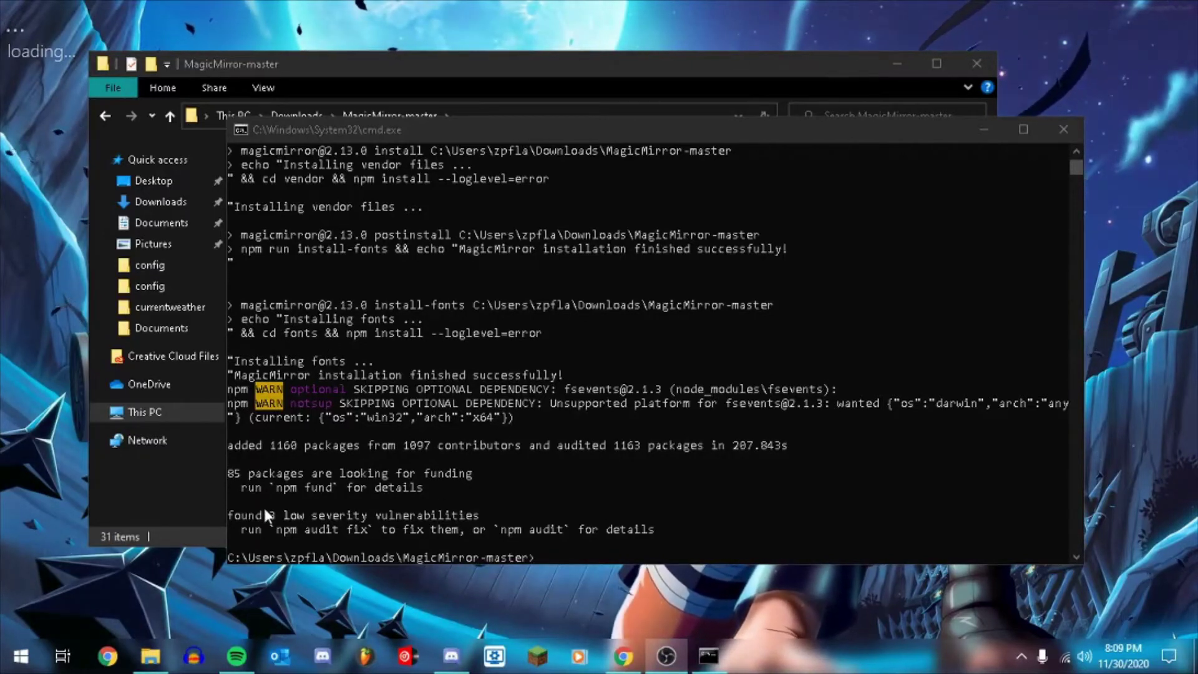
Run "npm audit fix" on the MagicMirror-master folder and close the command prompt
click(238, 515)
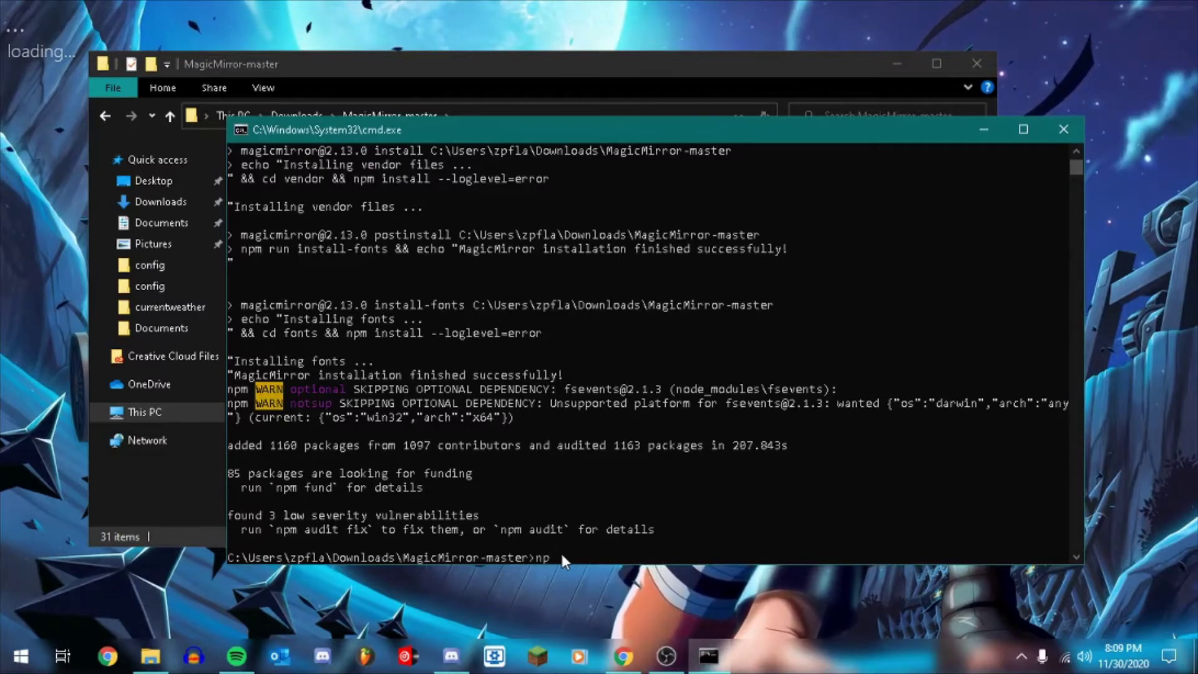
text(npm audit fix)
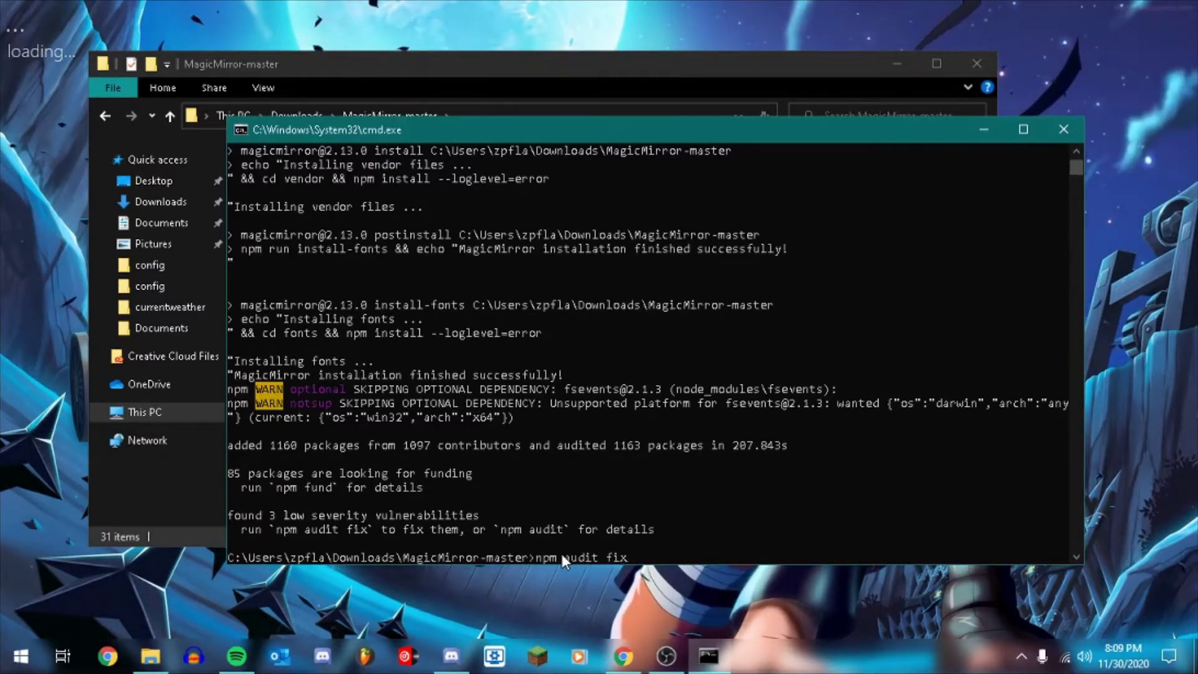
key(Return)
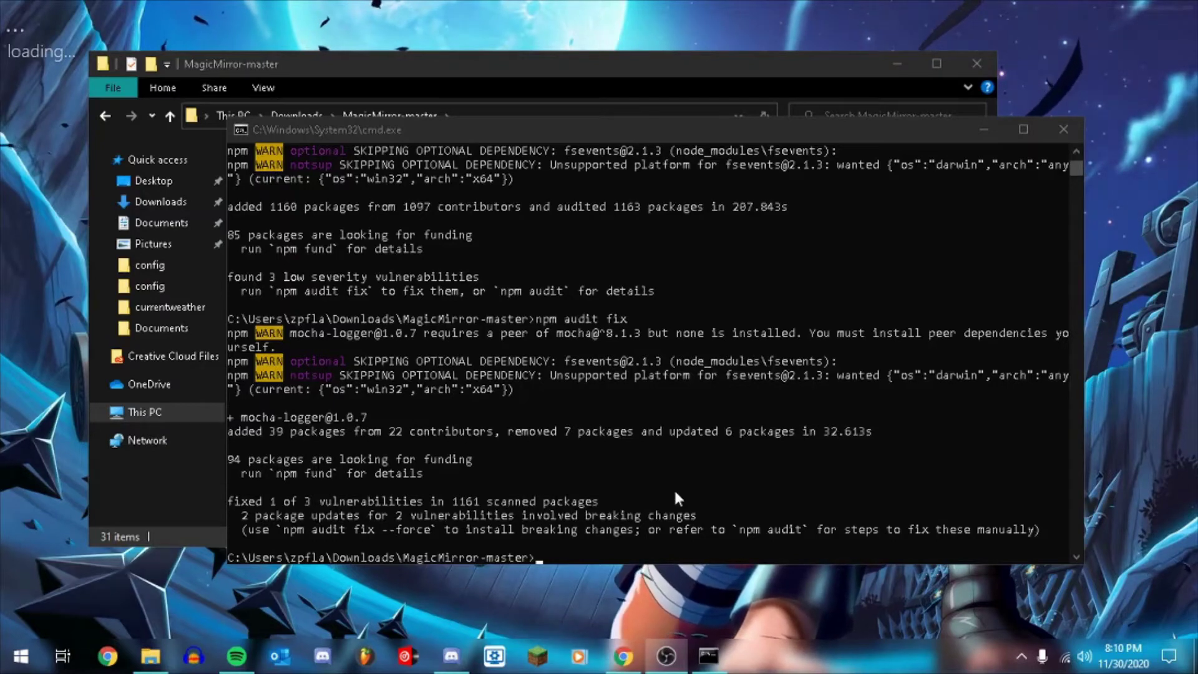
click(1061, 130)
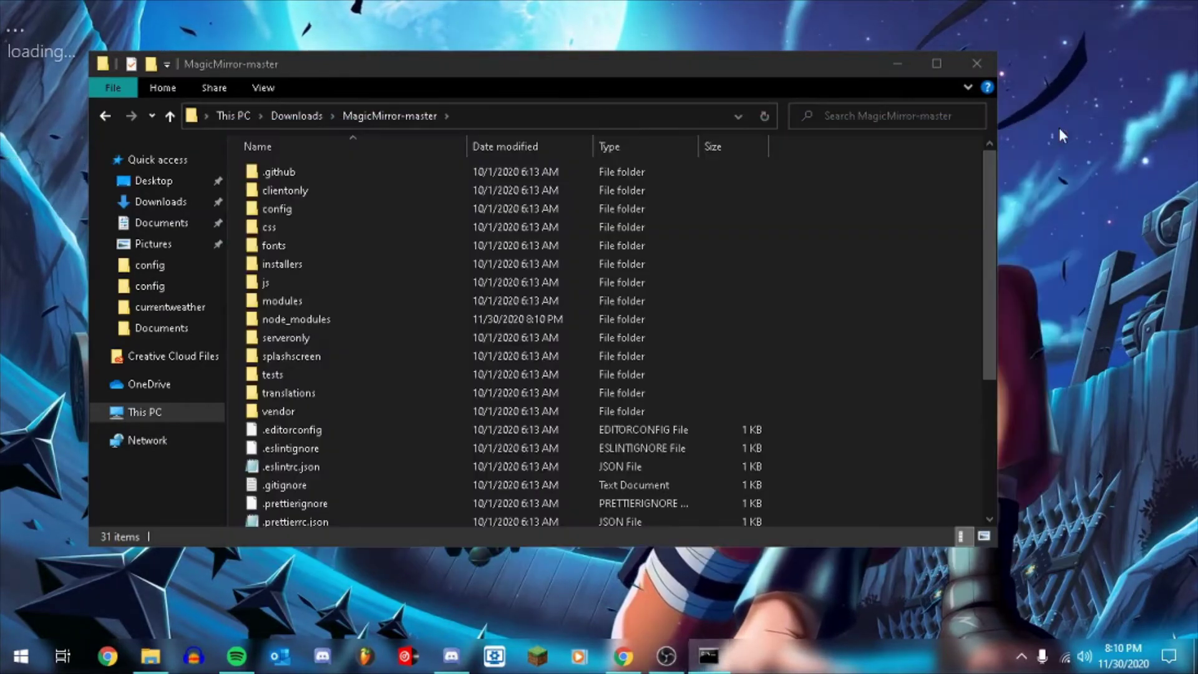
Rename config.js.sample in the MagicMirror-master config folder to config.js, accepting the file extension change
double_click(313, 210)
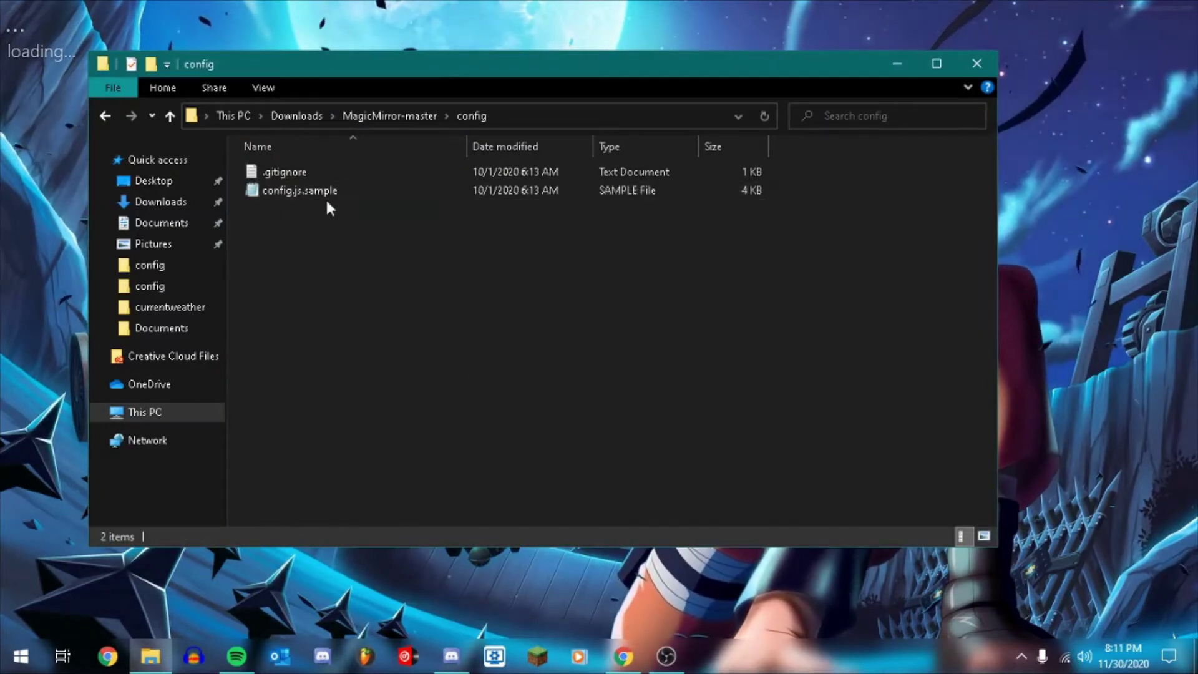
click(324, 197)
right_click(321, 190)
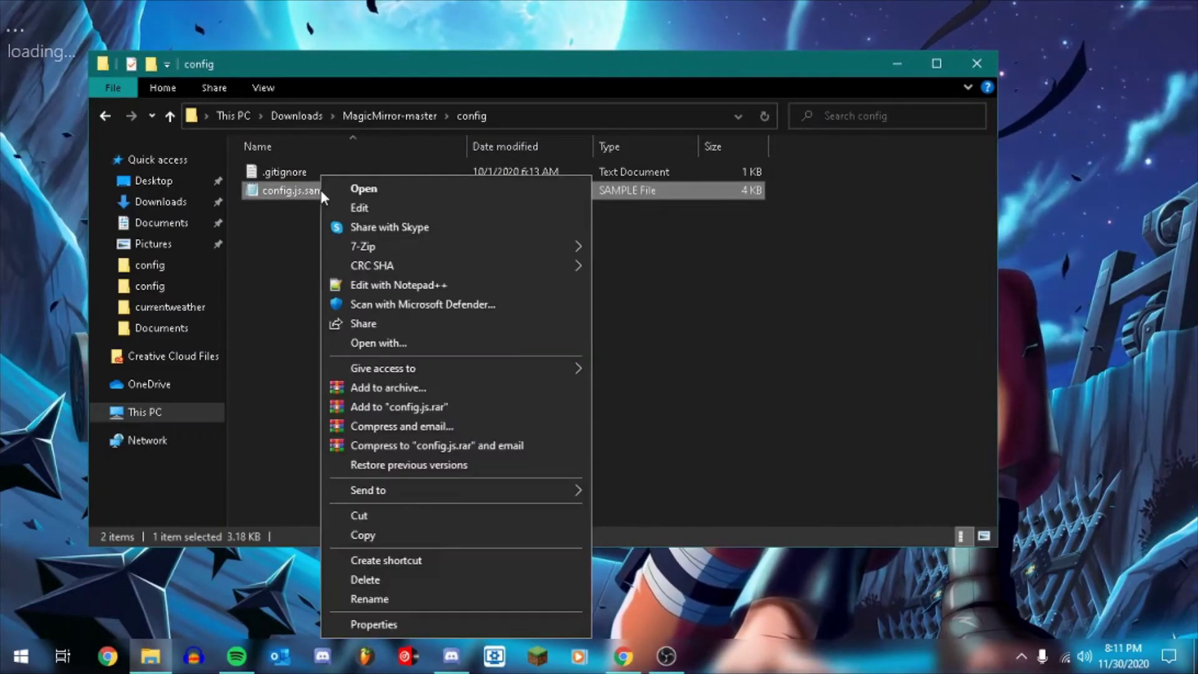
click(372, 607)
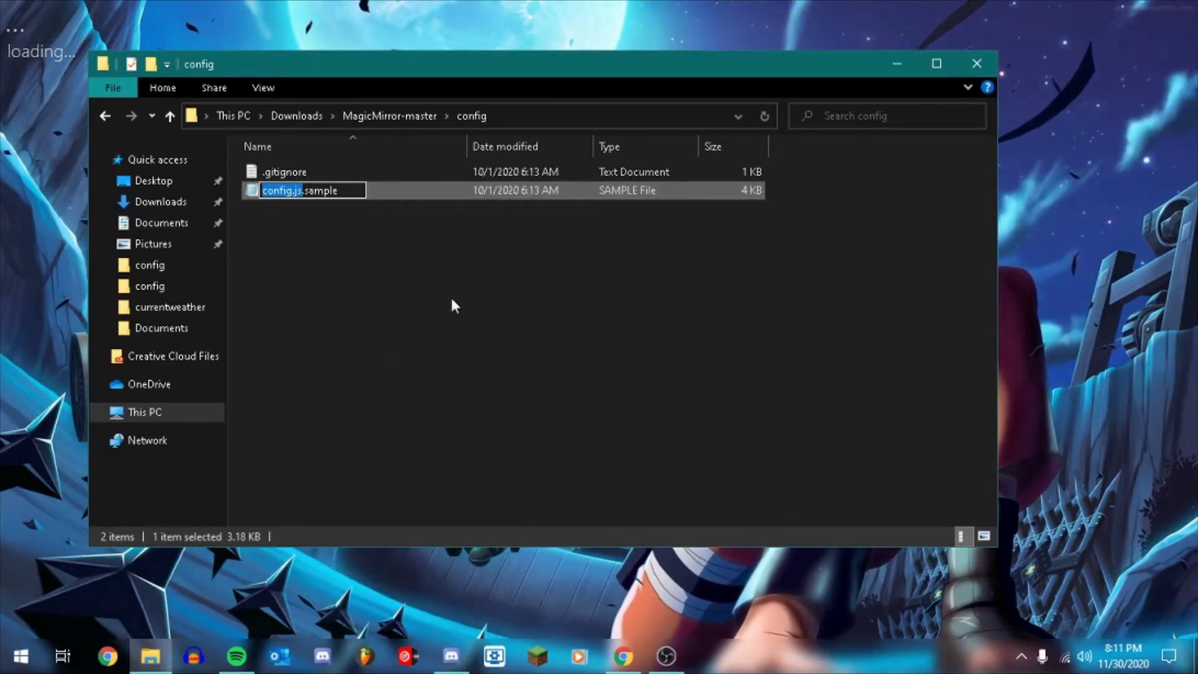
key(End)
key(BackSpace)
key(BackSpace)
key(BackSpace)
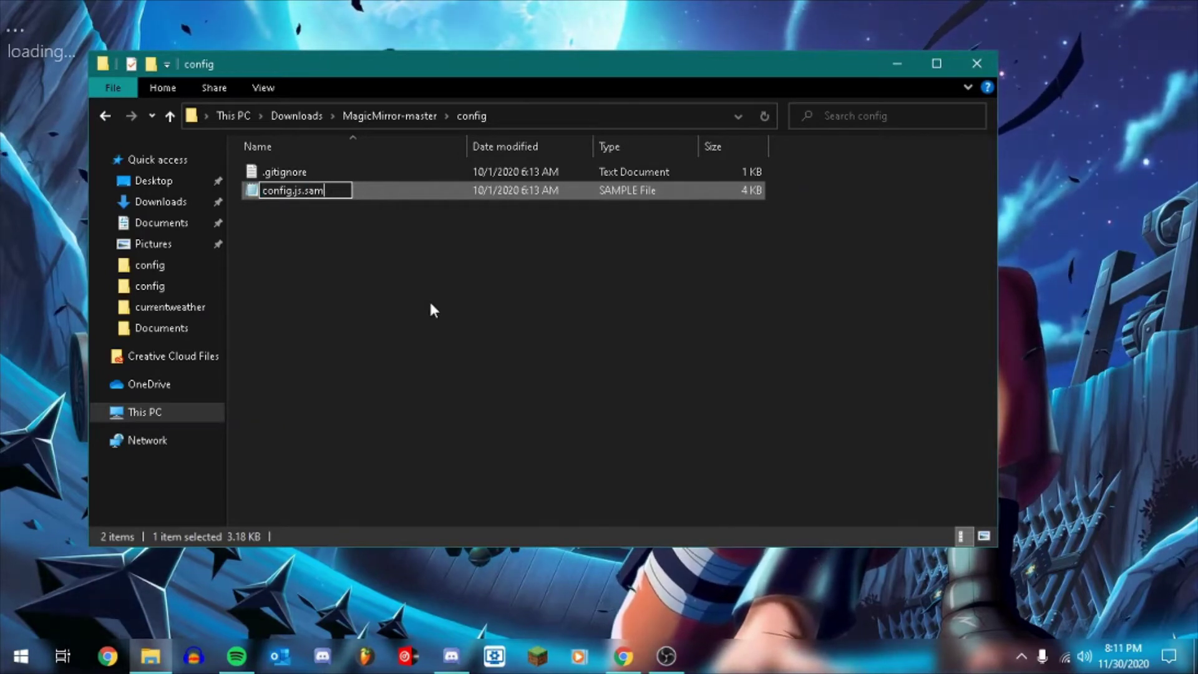
key(BackSpace)
key(BackSpace)
key(BackSpace)
key(BackSpace)
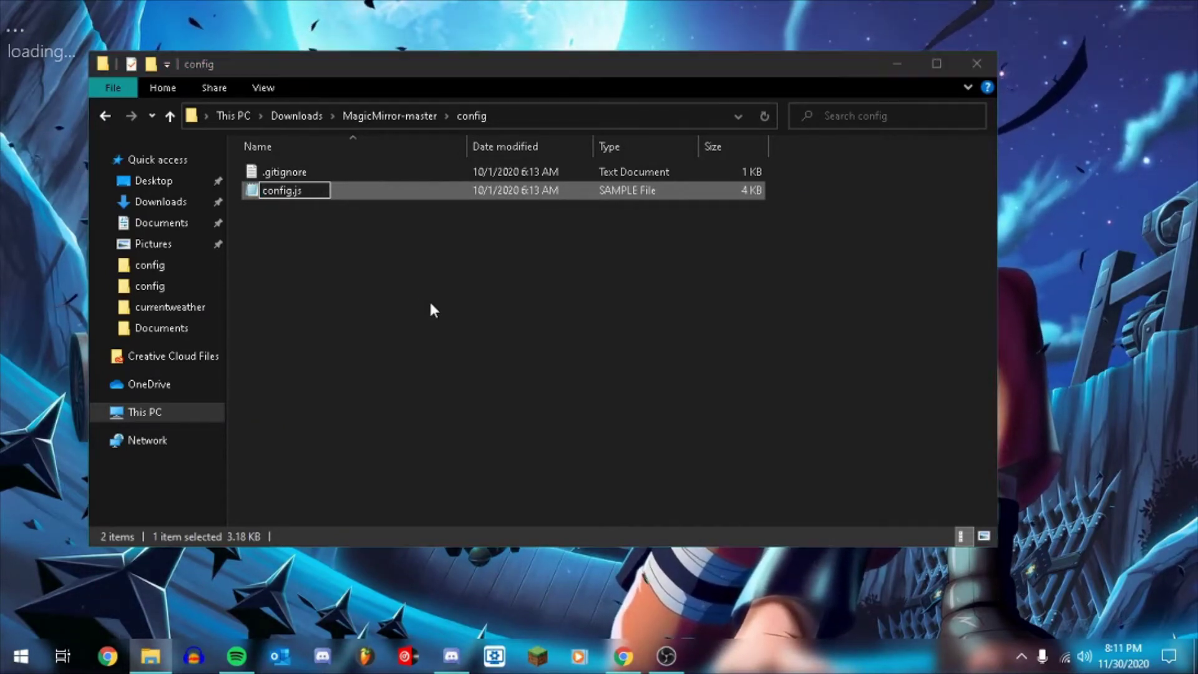
key(Return)
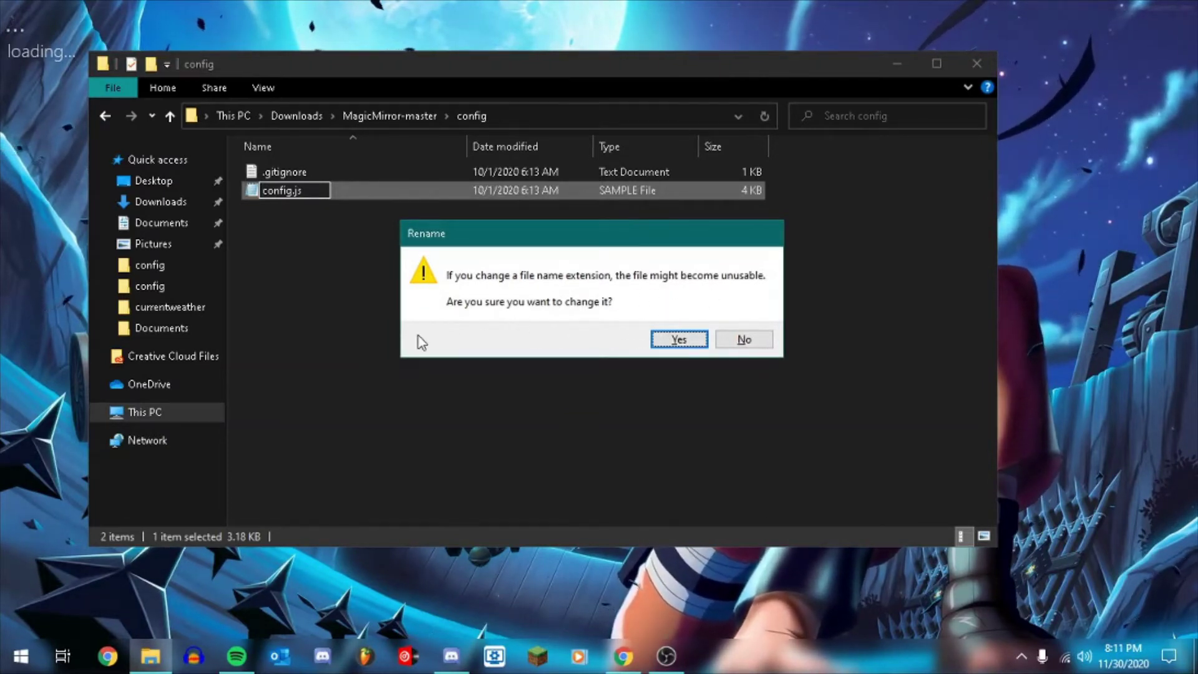
click(679, 340)
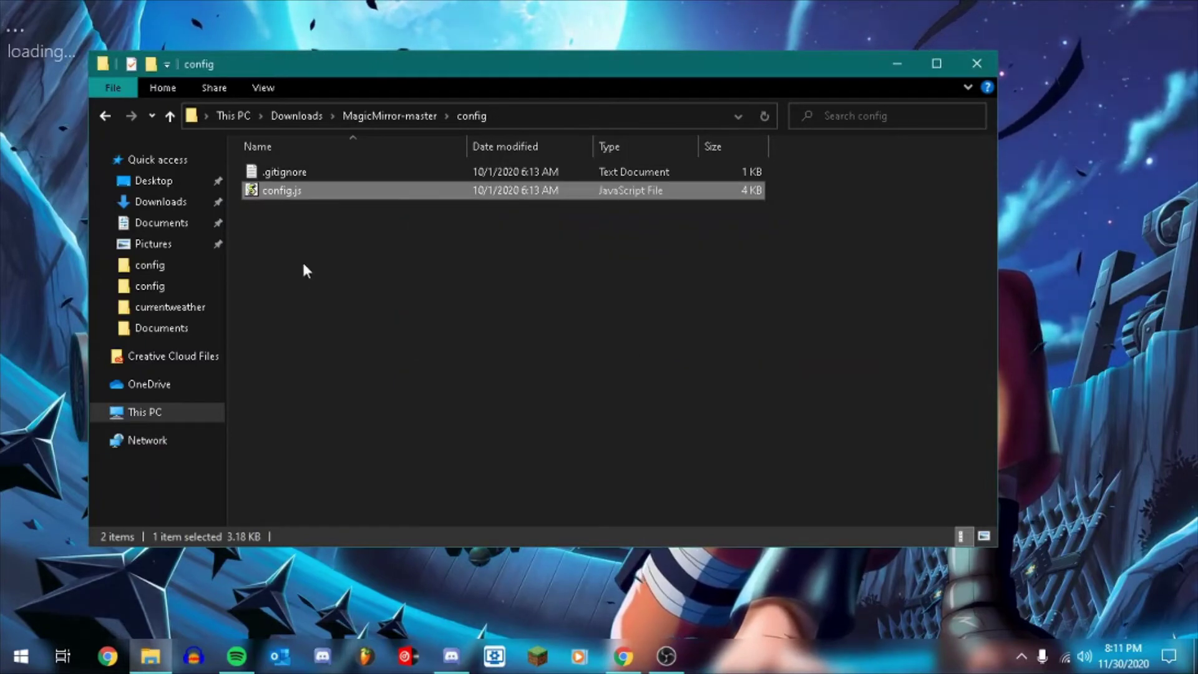
Open the config.js file for editing in Notepad
right_click(294, 191)
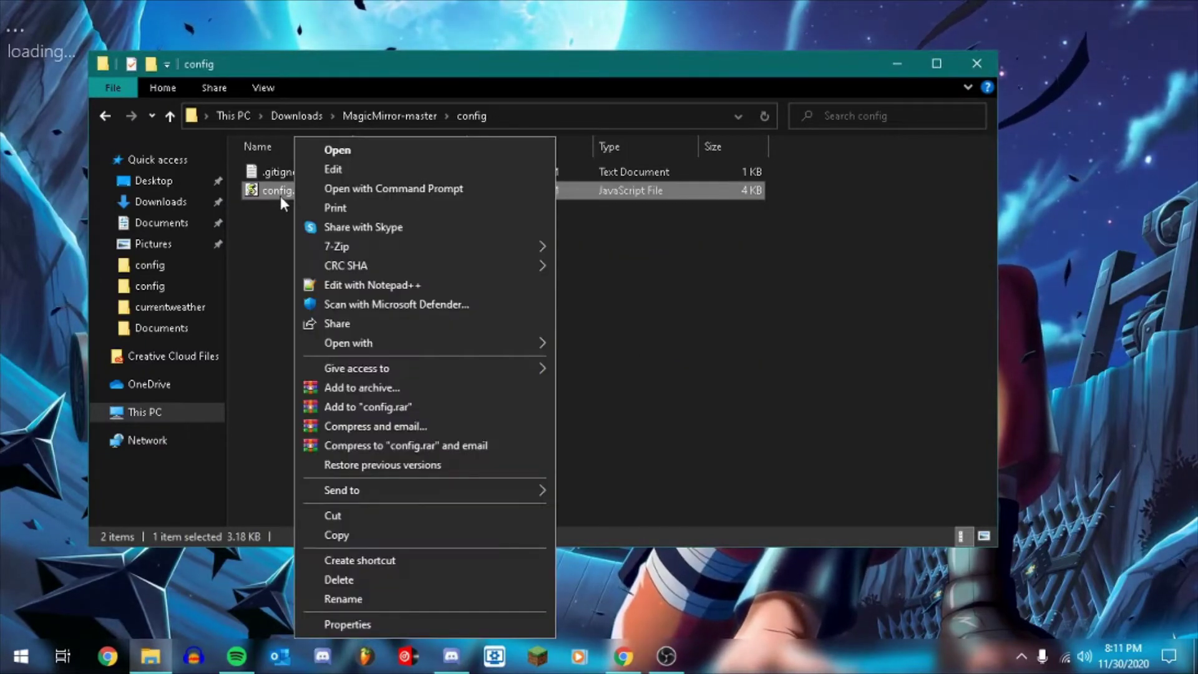
click(334, 170)
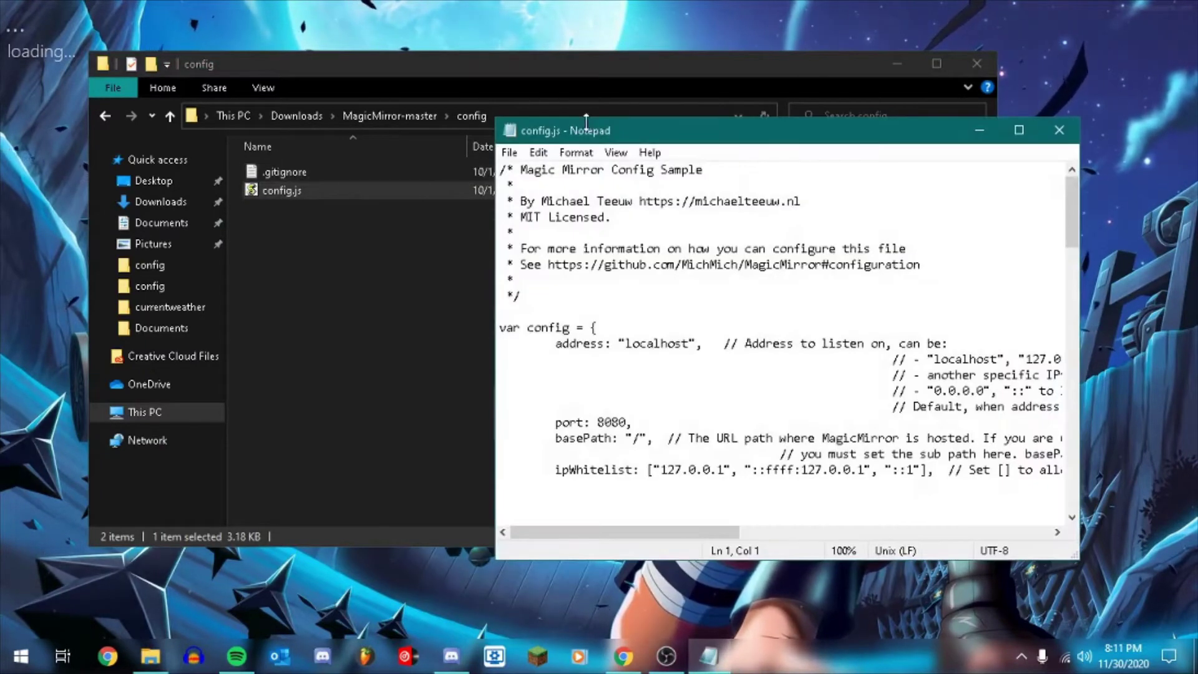
Look through the whole config.js file, examining its general settings and the list of modules
double_click(586, 123)
scroll(437, 387, down, 9)
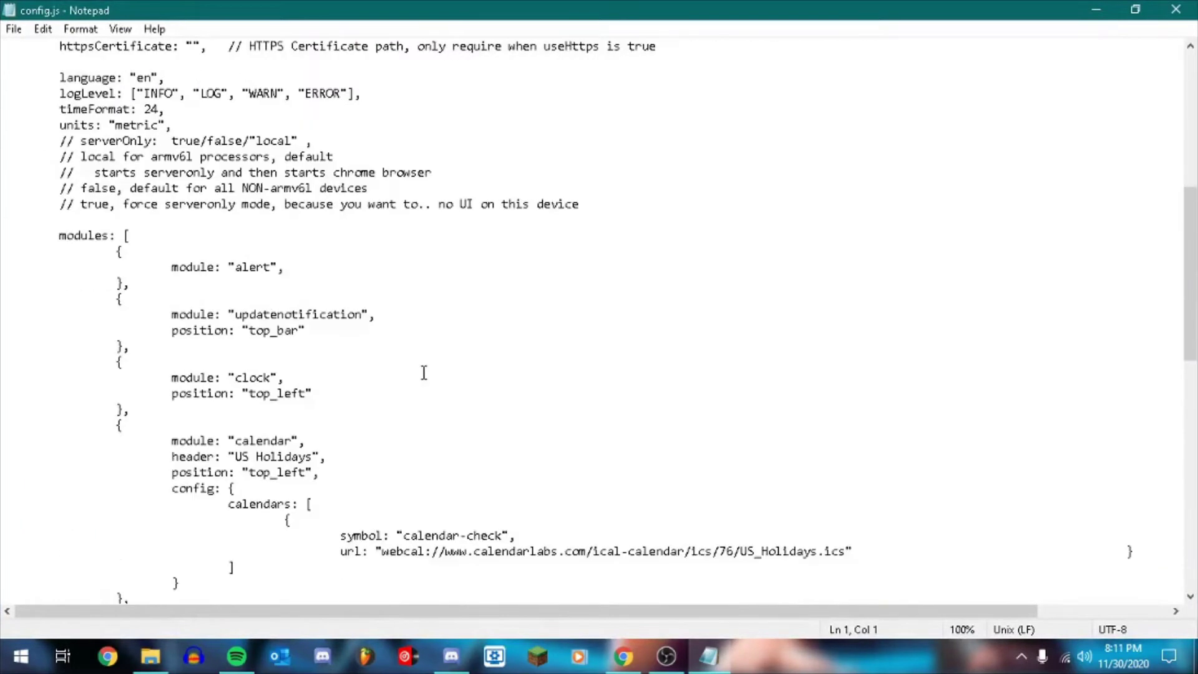
scroll(423, 372, down, 15)
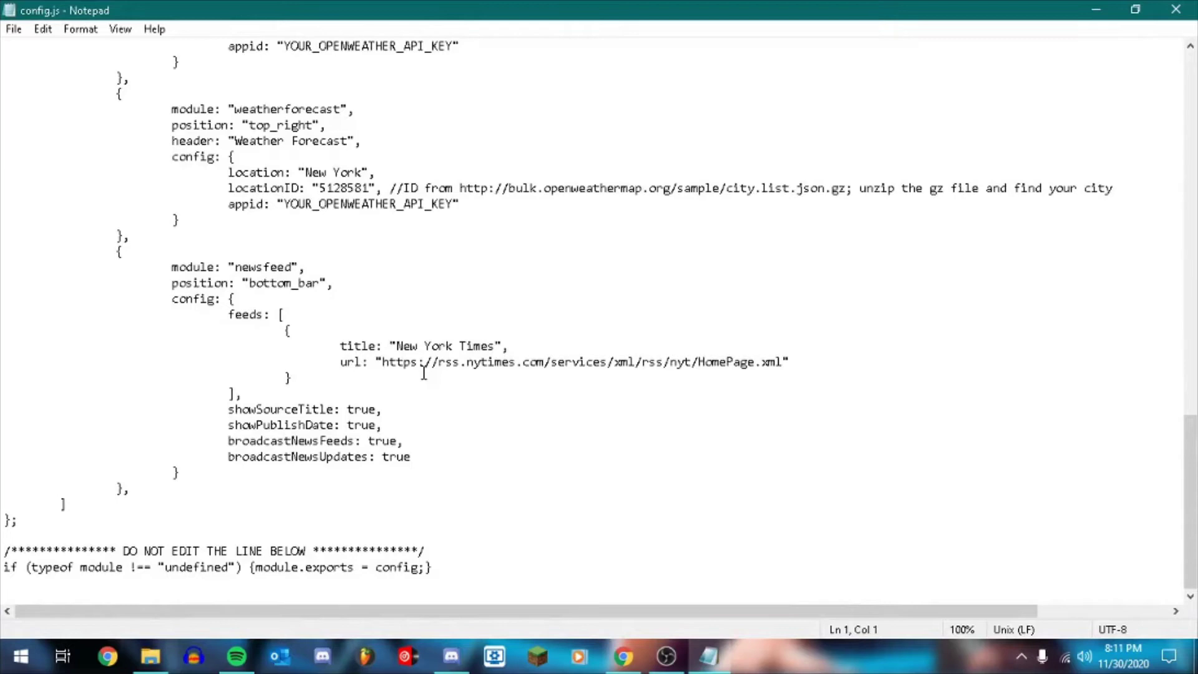
scroll(498, 519, up, 20)
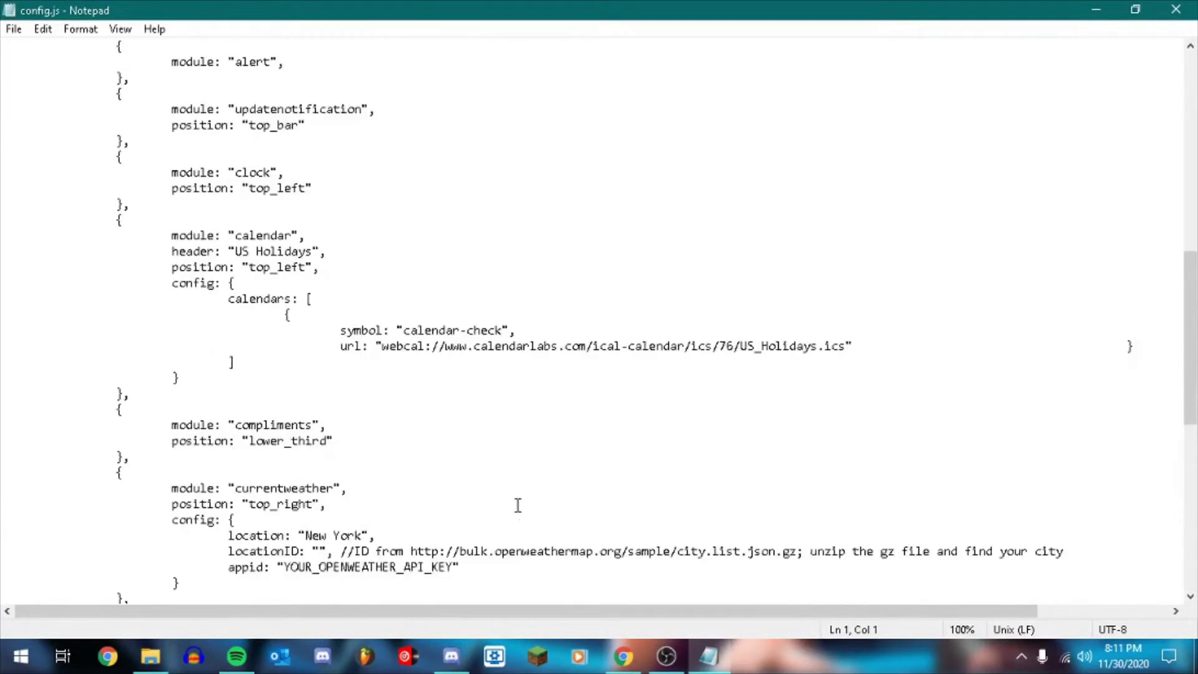
scroll(475, 425, down, 4)
scroll(474, 425, down, 8)
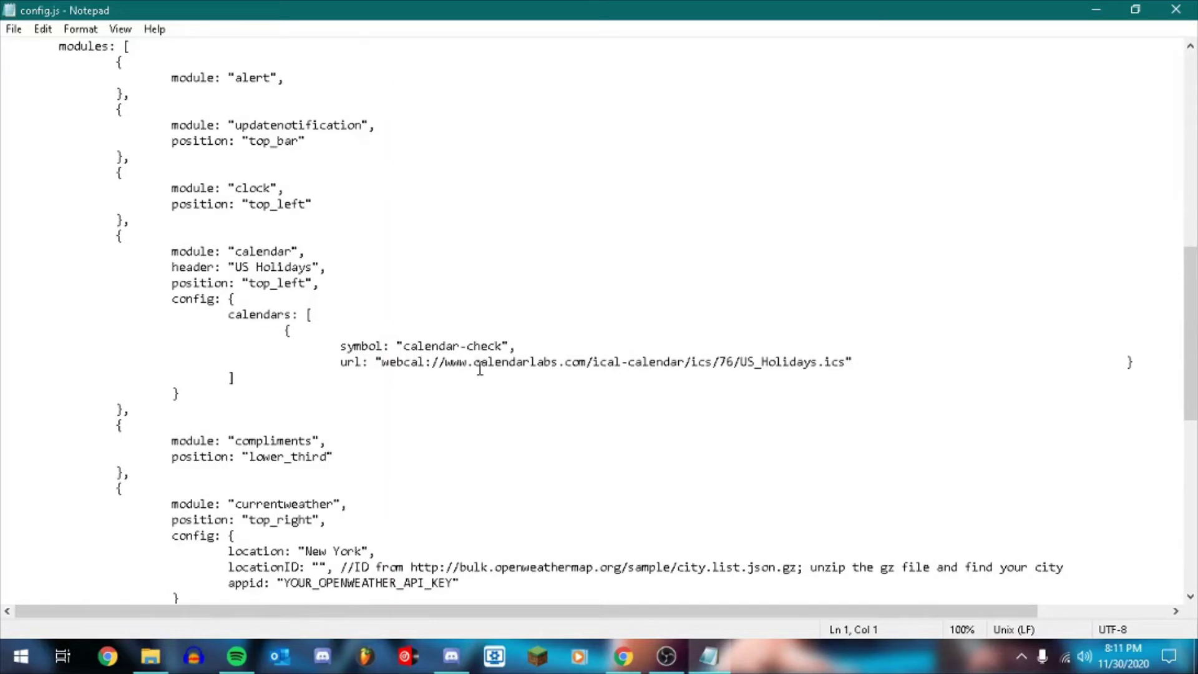
scroll(476, 368, down, 2)
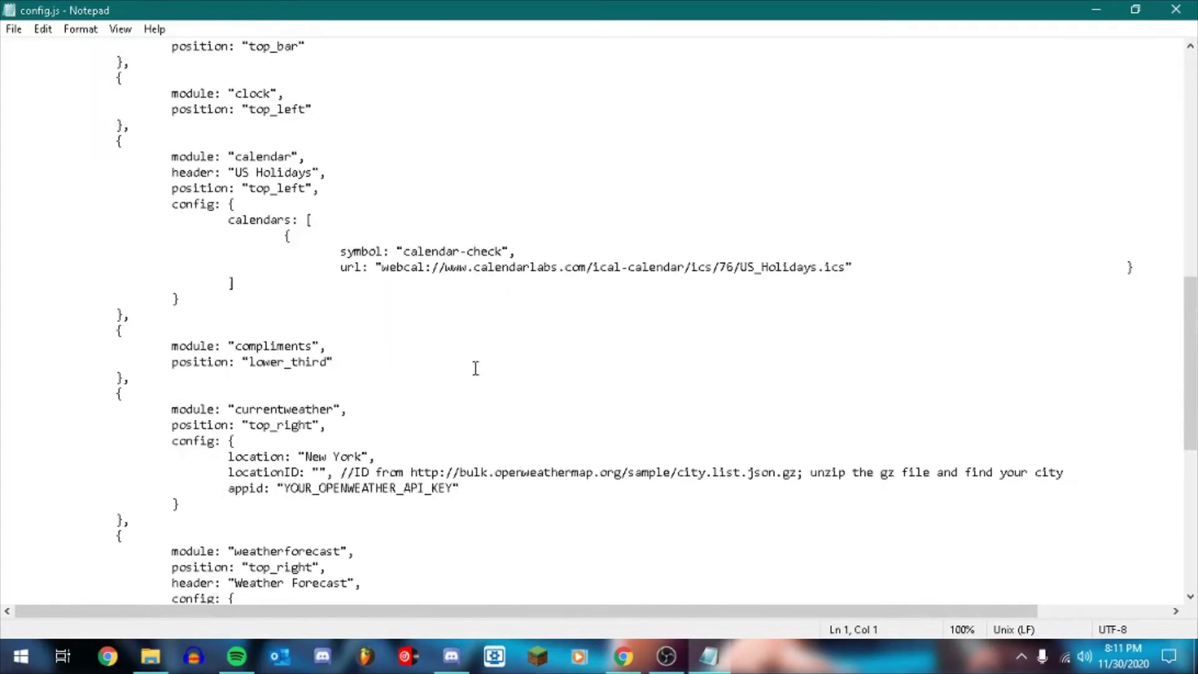
scroll(495, 425, down, 2)
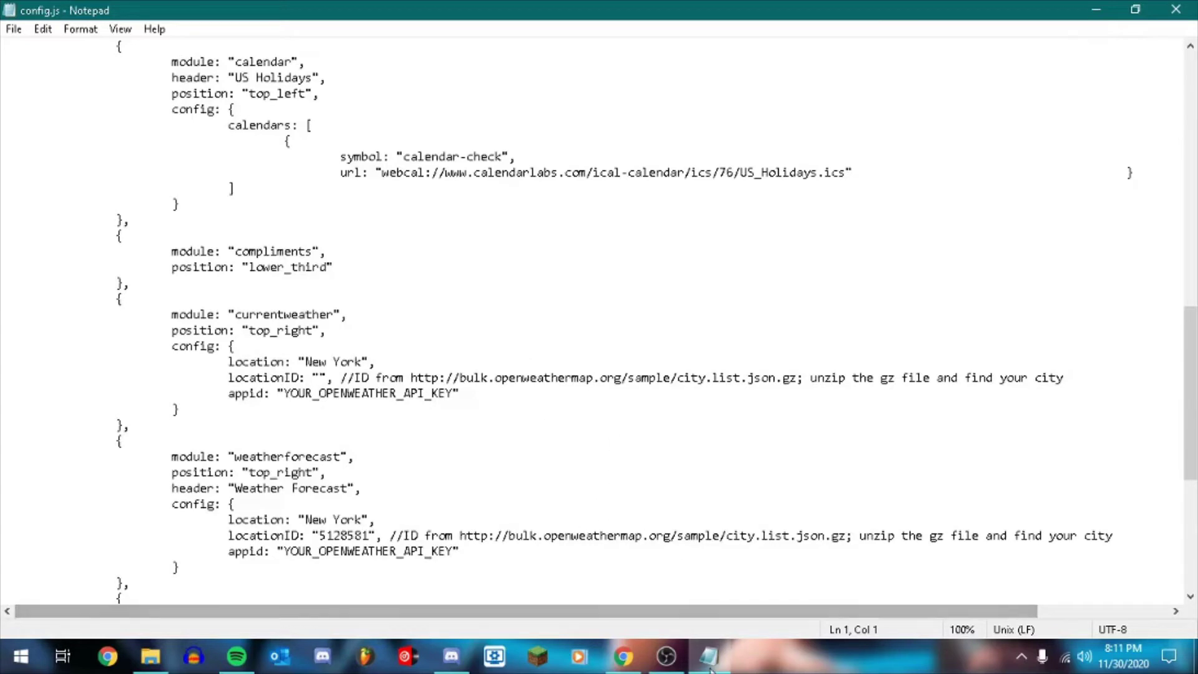
scroll(405, 425, up, 3)
scroll(405, 425, up, 12)
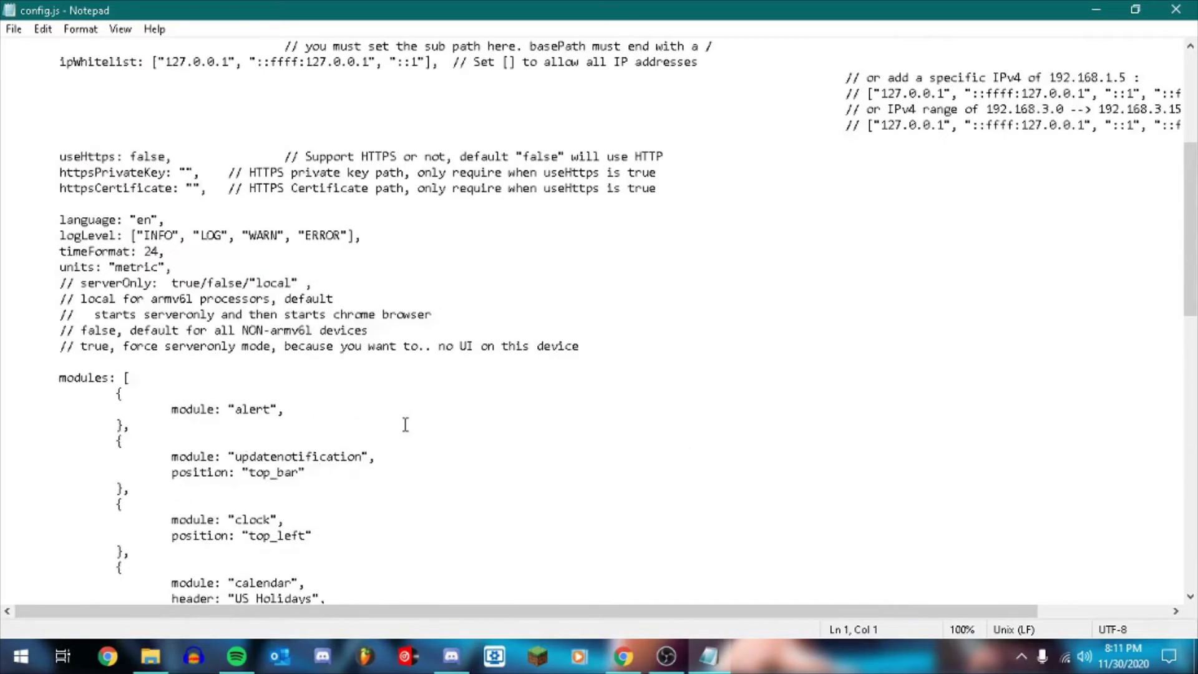
Set timeFormat to 12 in the general settings of config.js
drag(151, 410, 139, 411)
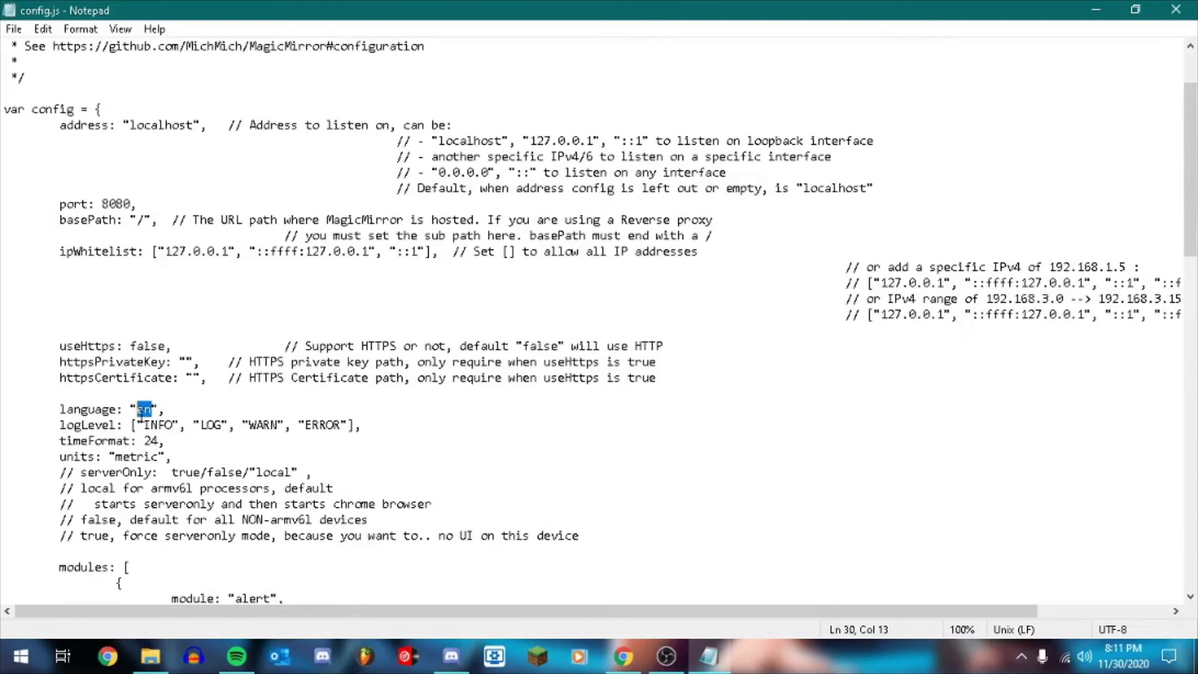
click(176, 409)
drag(158, 439, 147, 442)
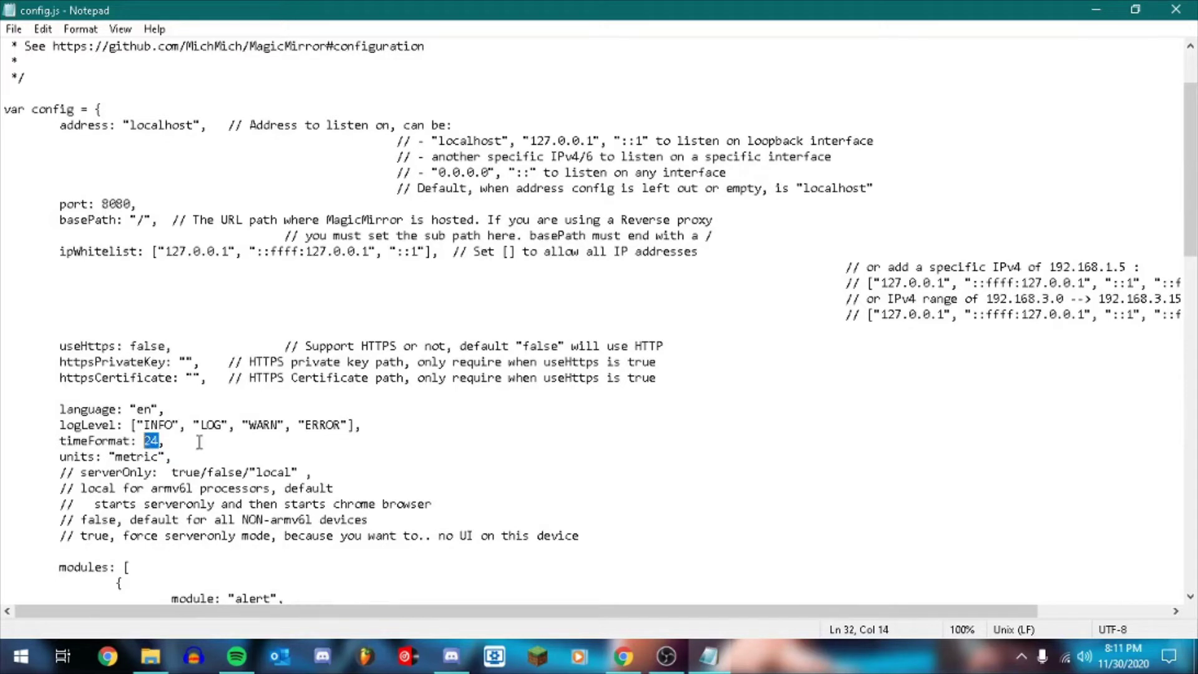
text(12)
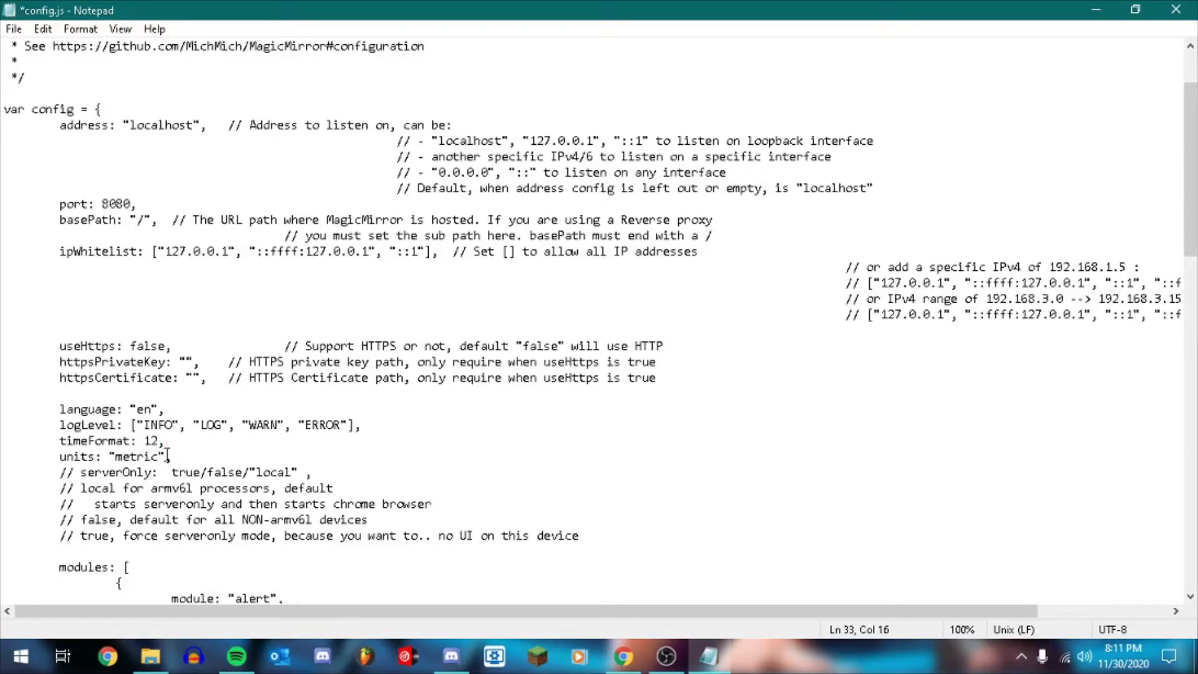
Change the units setting in config.js to "imperial" and save the file
key(BackSpace)
key(BackSpace)
key(BackSpace)
key(BackSpace)
key(BackSpace)
text(imperial)
scroll(409, 522, down, 2)
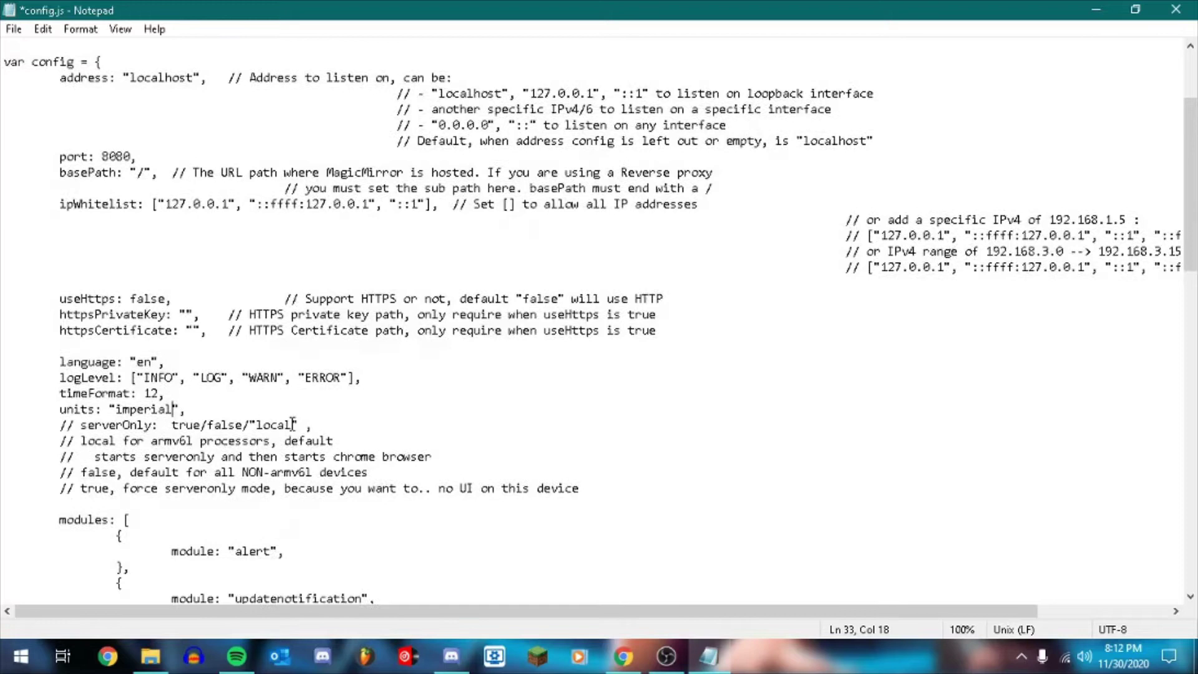
key(ctrl+s)
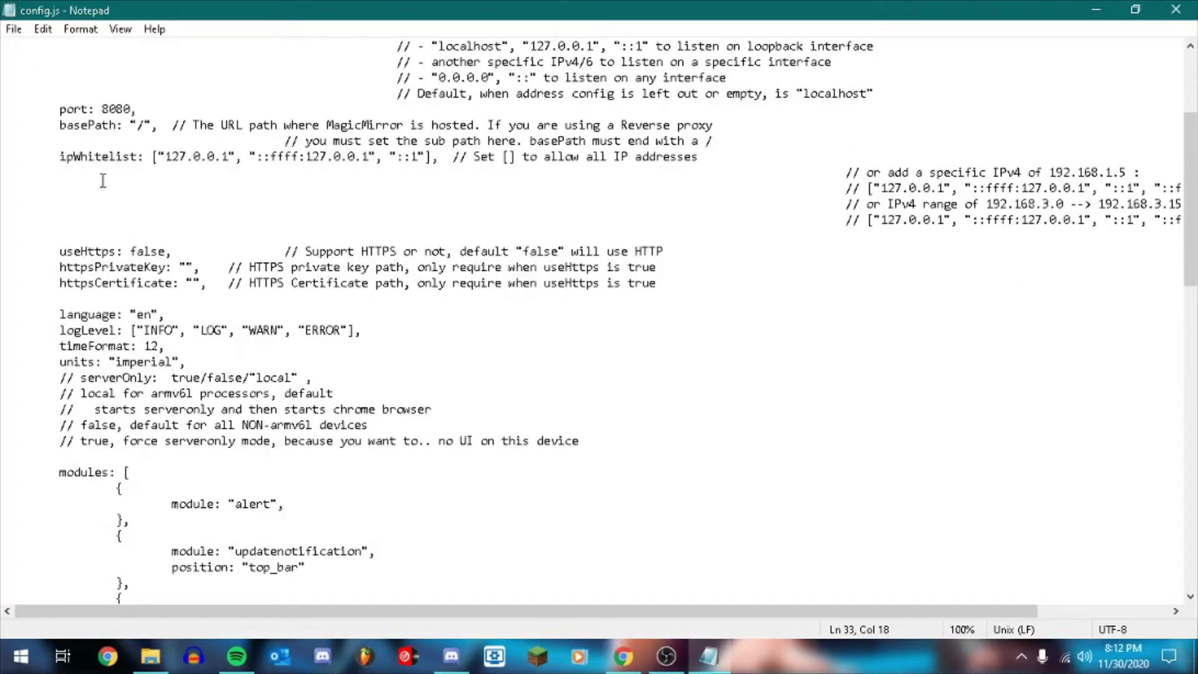
Add the line "zoom: 0.5," between the ipWhitelist and useHttps settings and save config.js
click(115, 190)
click(75, 203)
text(zo)
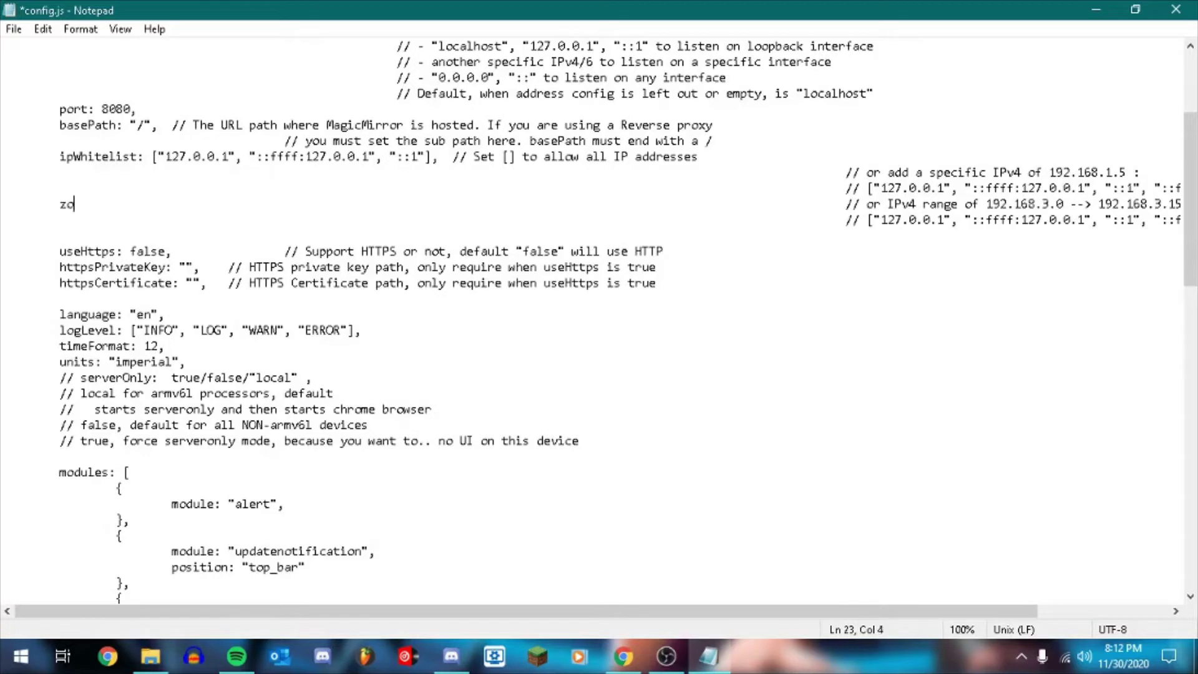
text(om: 0.5,)
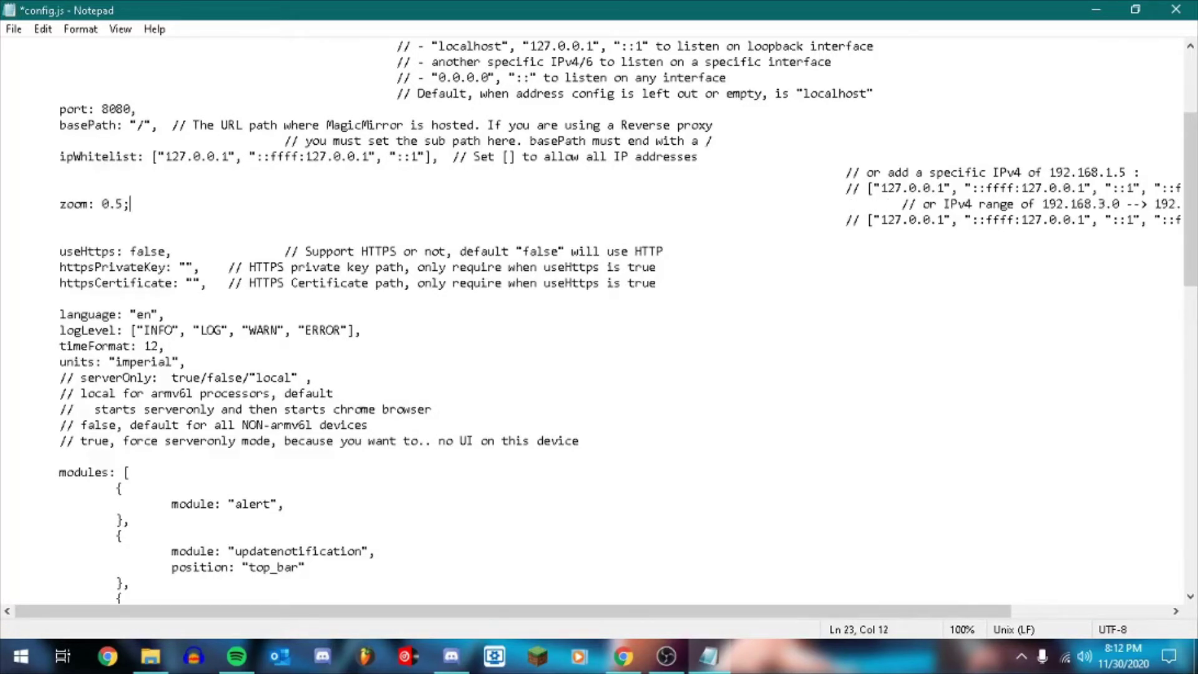
key(ctrl+s)
Examine the modules section of config.js, from the alert module through the currentweather and weatherforecast entries
scroll(409, 289, down, 2)
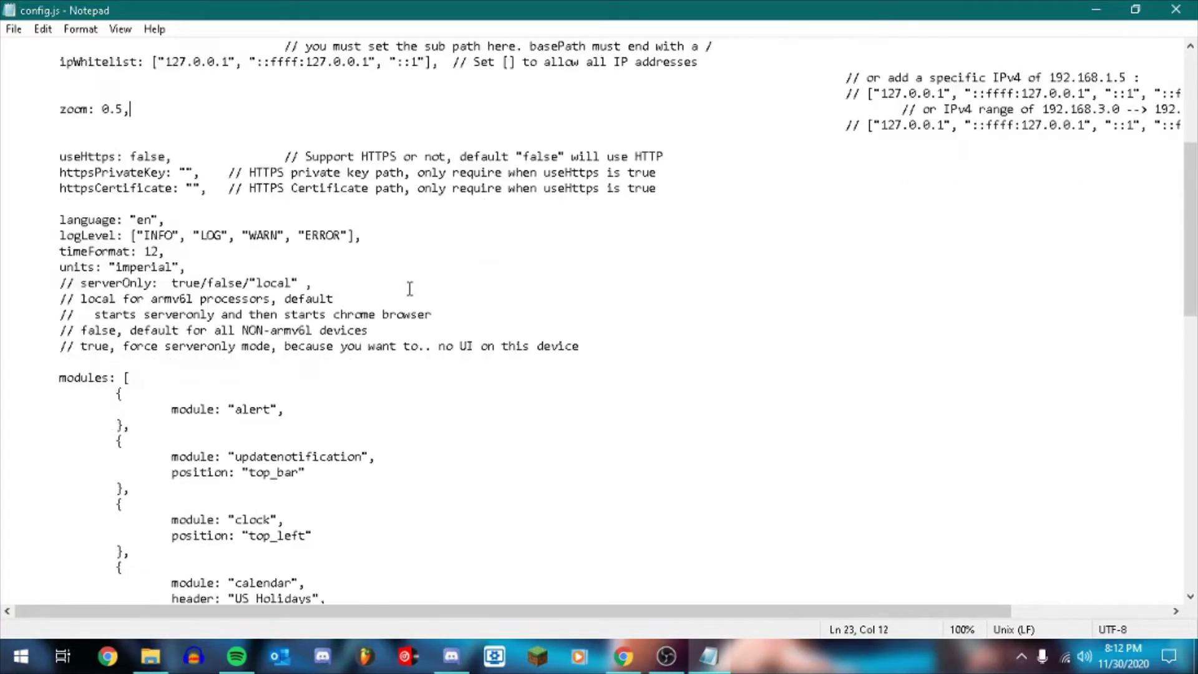
scroll(409, 289, down, 4)
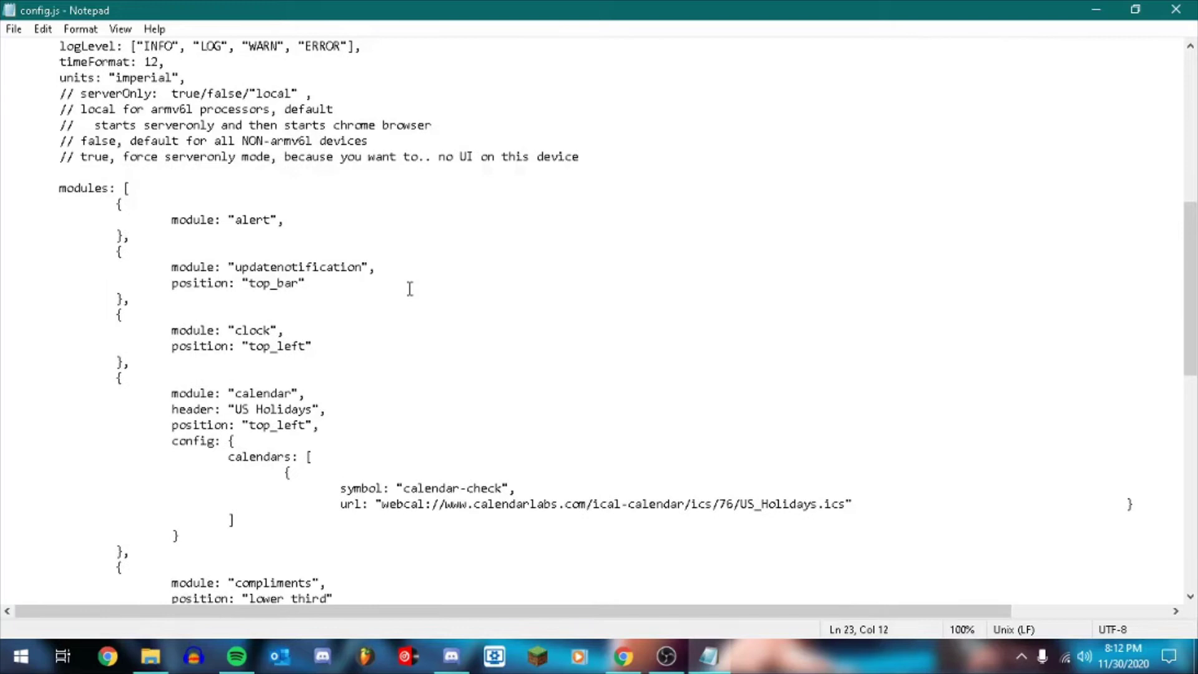
drag(179, 220, 384, 536)
scroll(380, 531, down, 4)
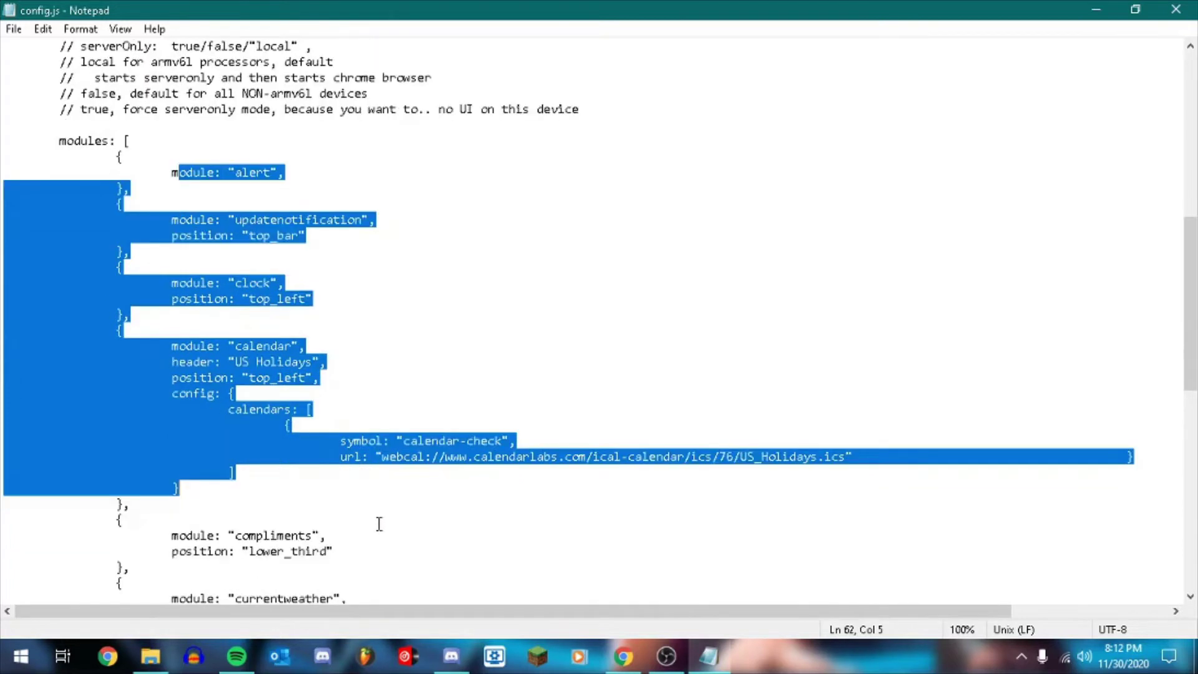
scroll(367, 397, down, 1)
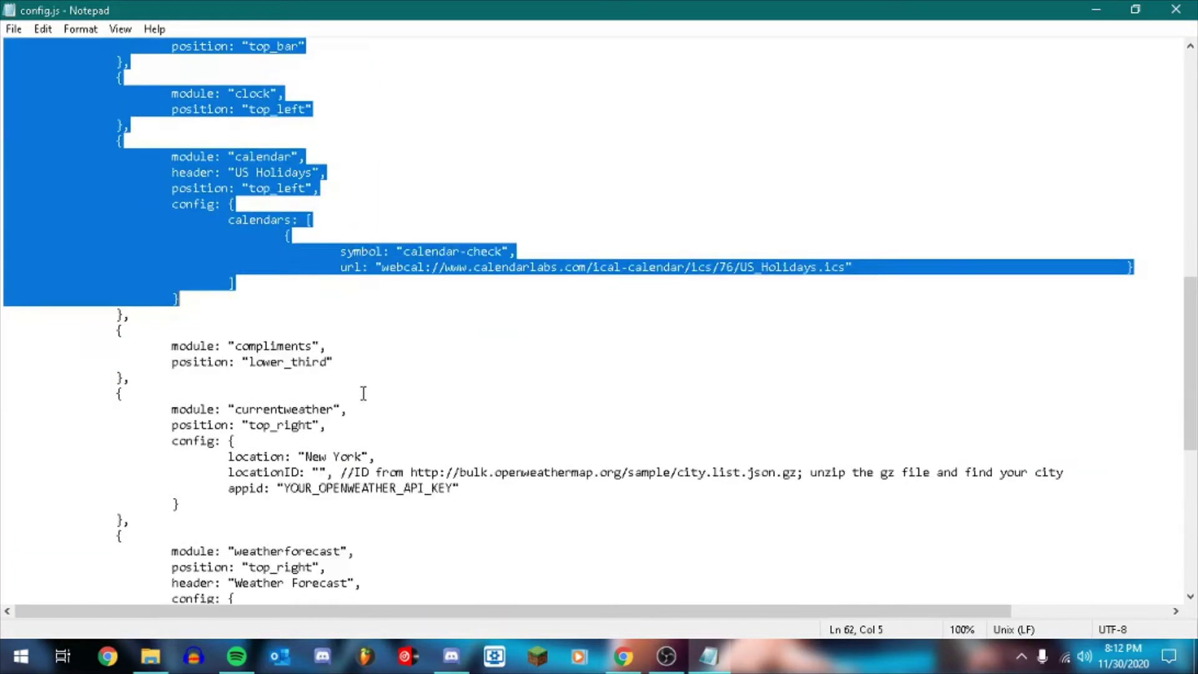
click(358, 389)
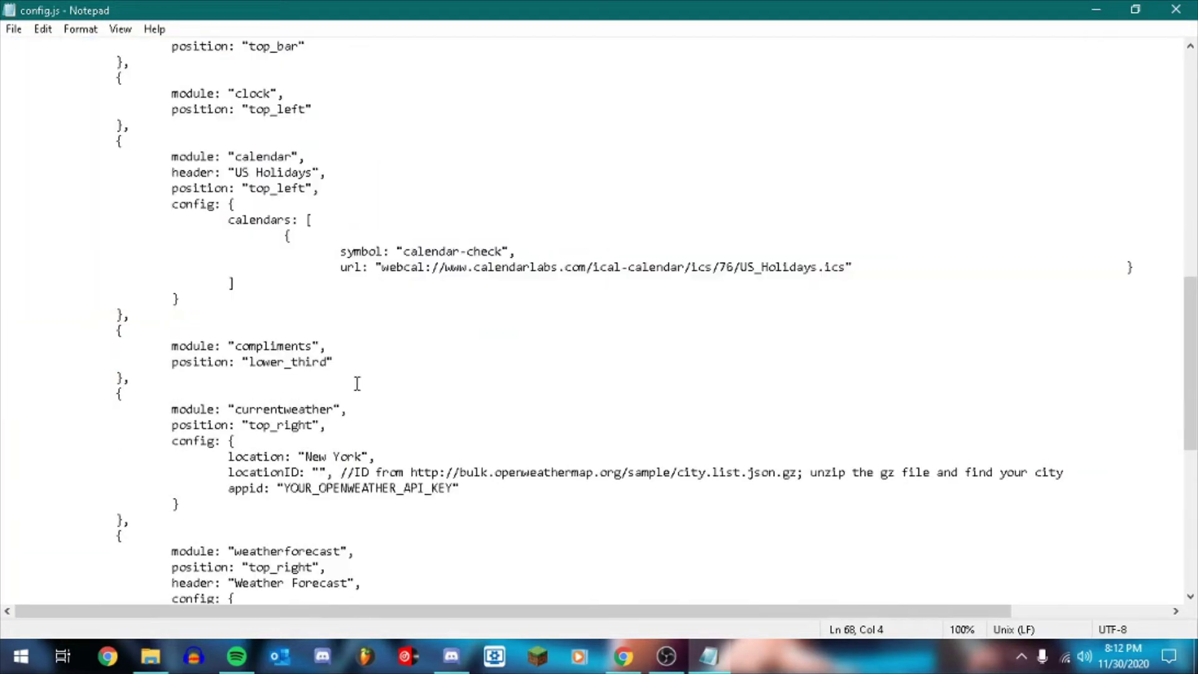
scroll(356, 383, down, 3)
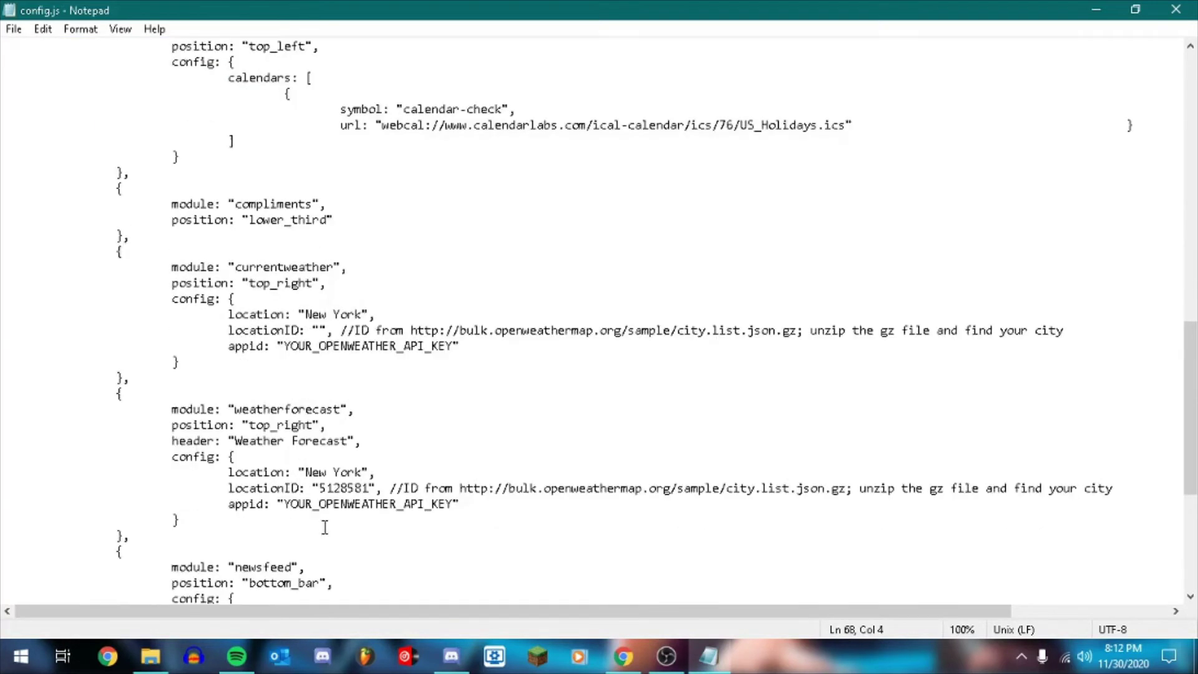
drag(440, 531, 289, 395)
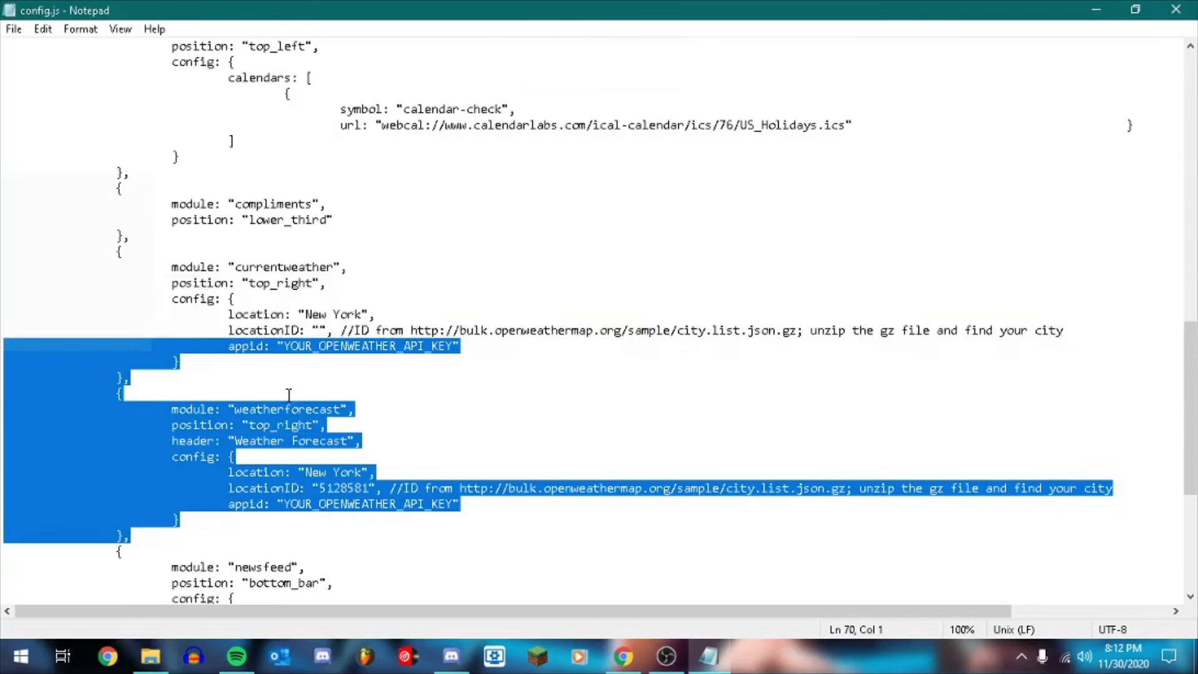
click(291, 394)
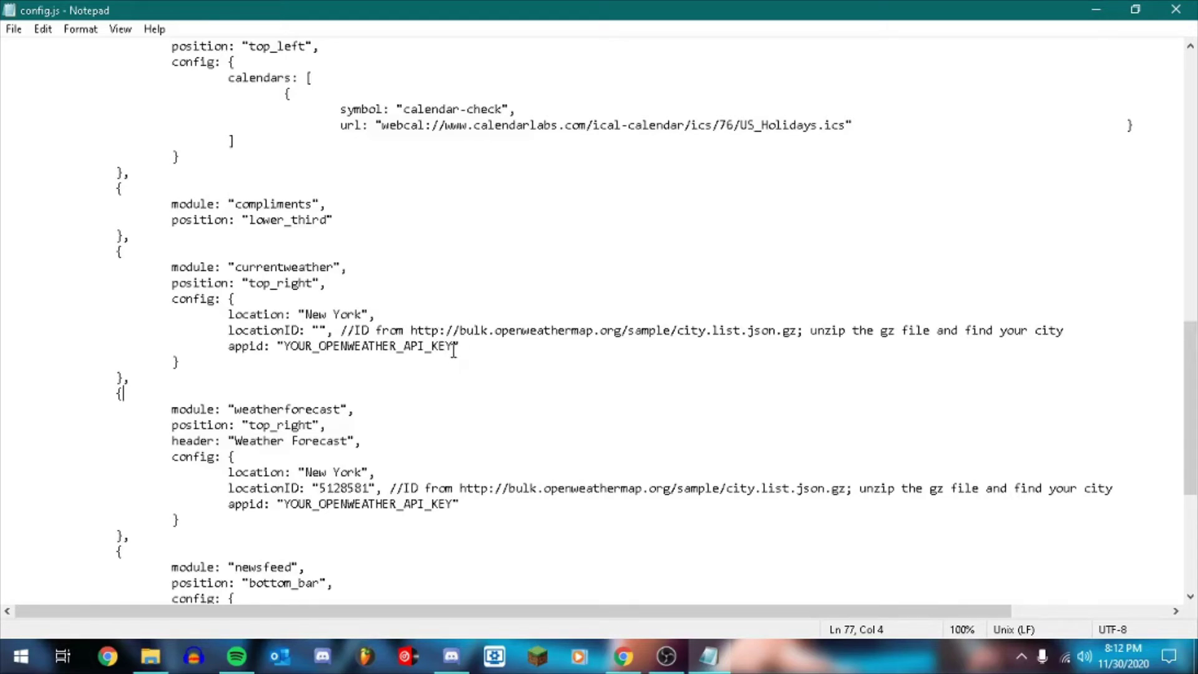
Switch to Chrome and open the API keys page of the OpenWeather account
click(623, 656)
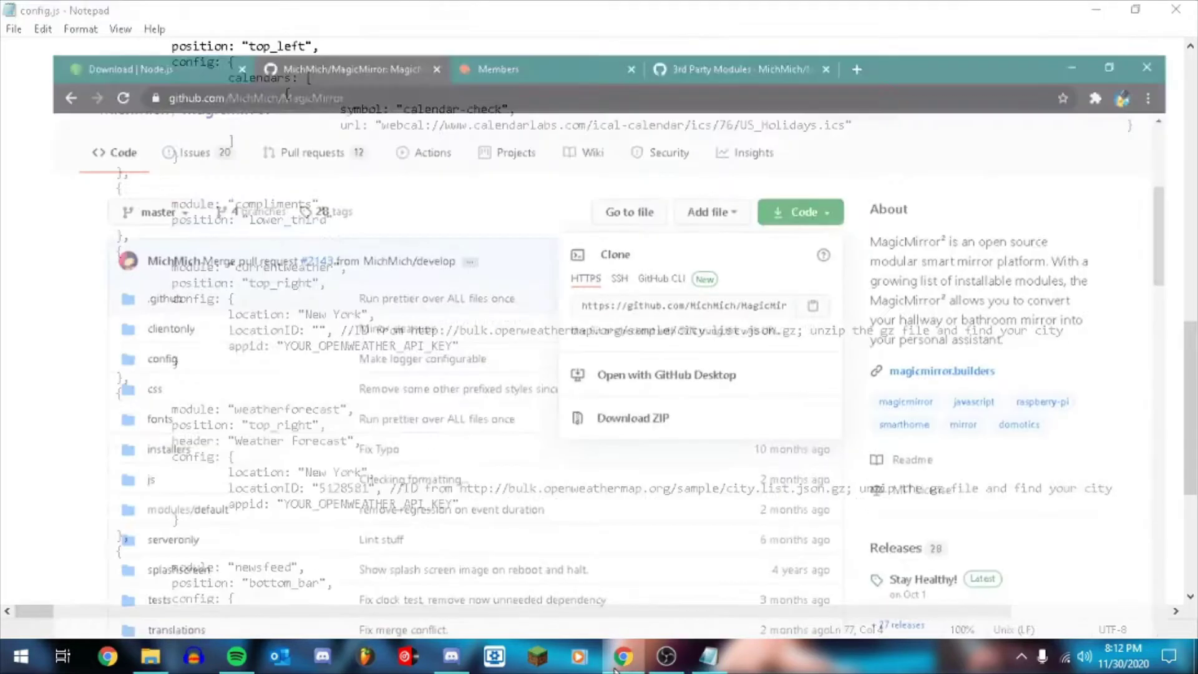
click(499, 2)
click(590, 452)
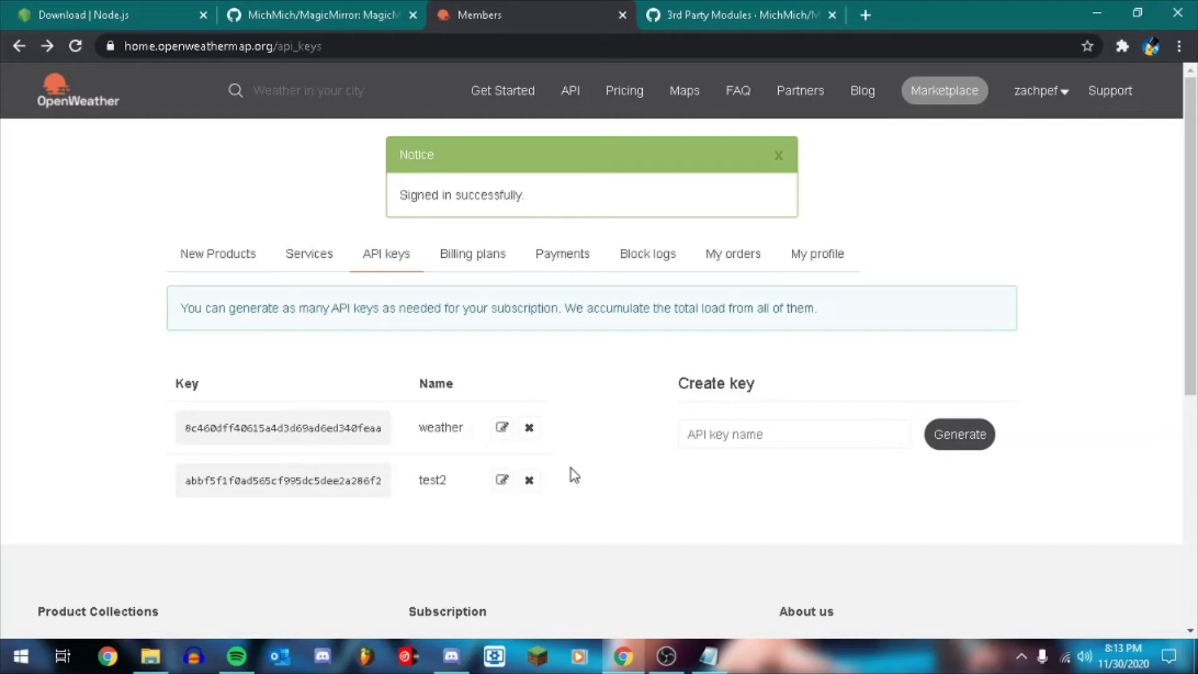
click(236, 656)
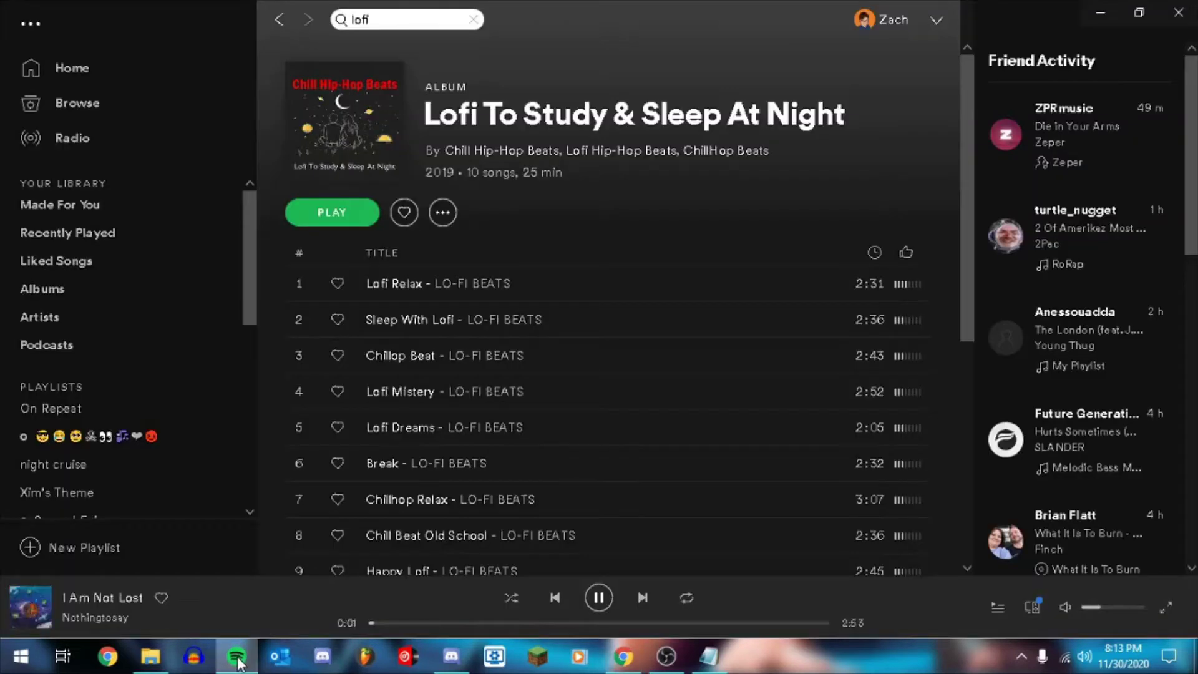
click(239, 656)
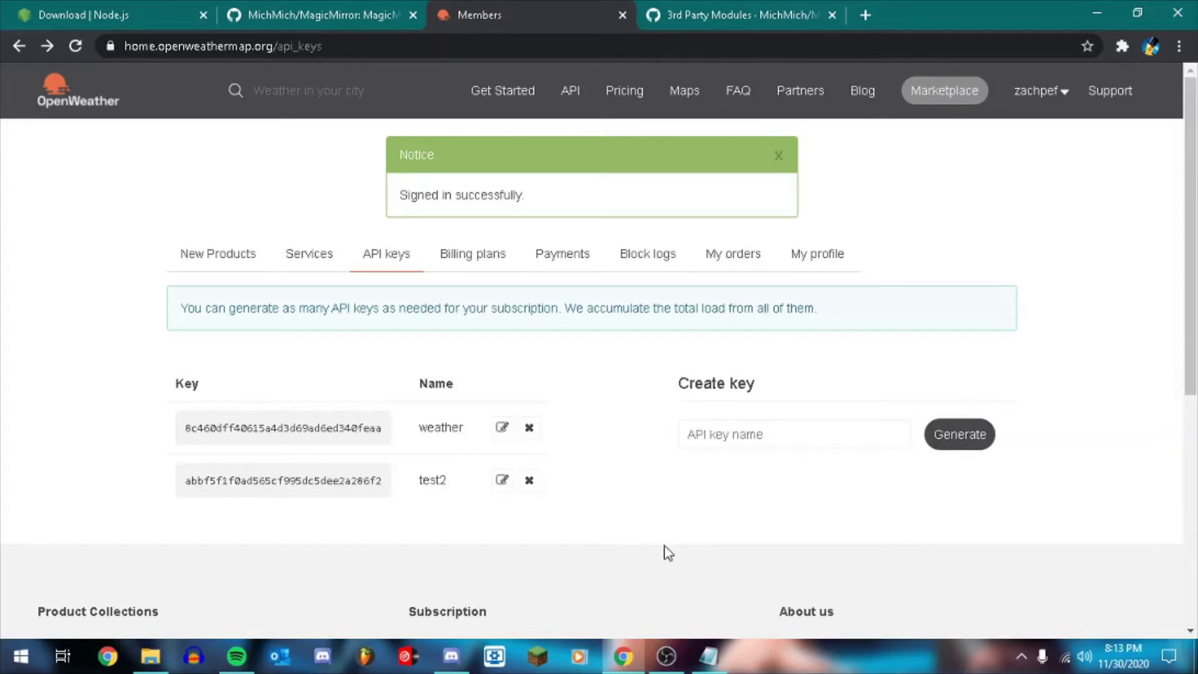
click(711, 665)
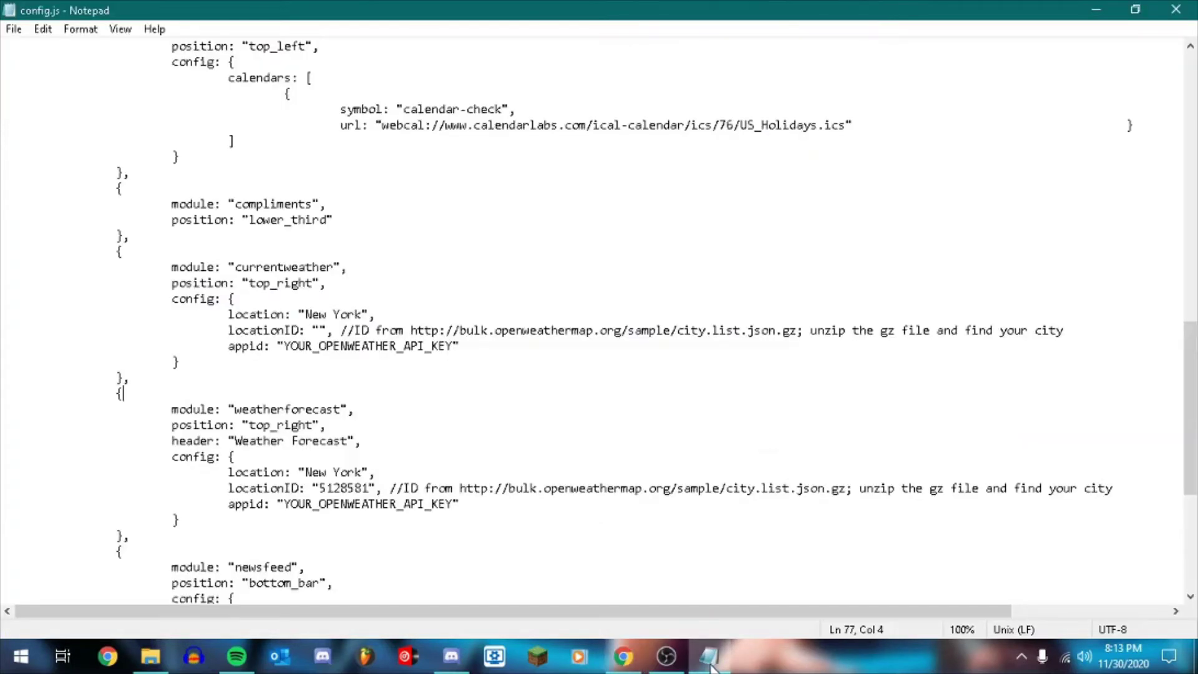
click(711, 665)
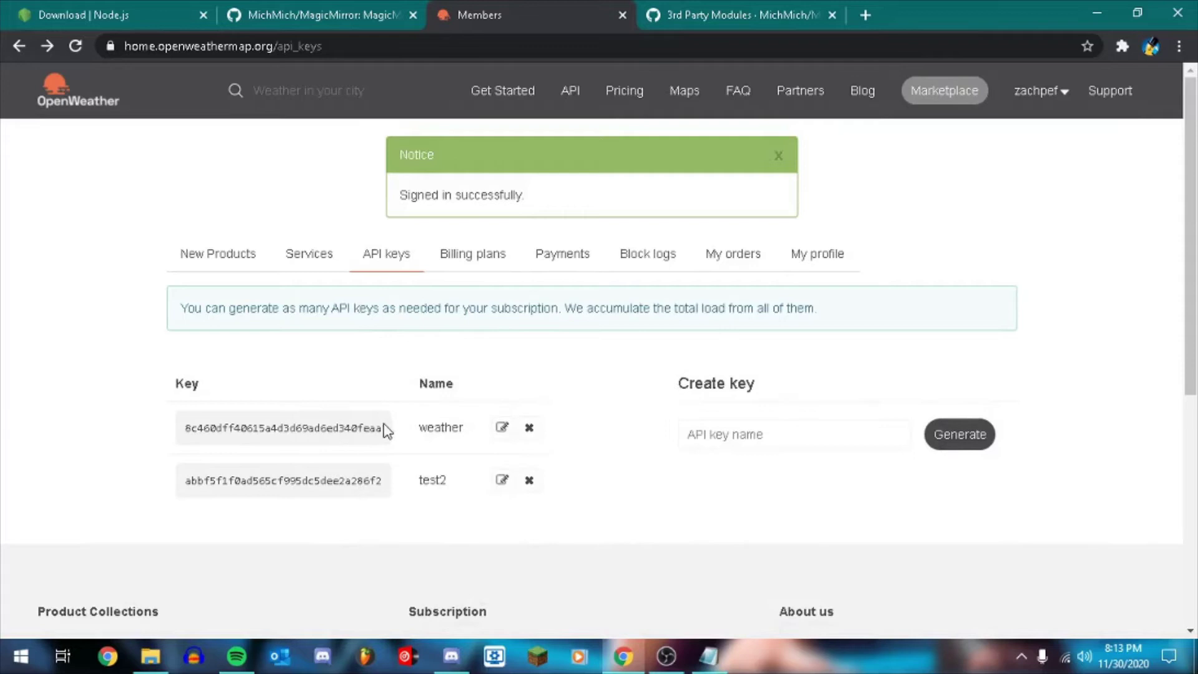
Copy the OpenWeather API key named "weather" from the list of keys
drag(384, 431, 181, 429)
right_click(236, 418)
click(312, 424)
double_click(334, 429)
right_click(331, 430)
click(513, 443)
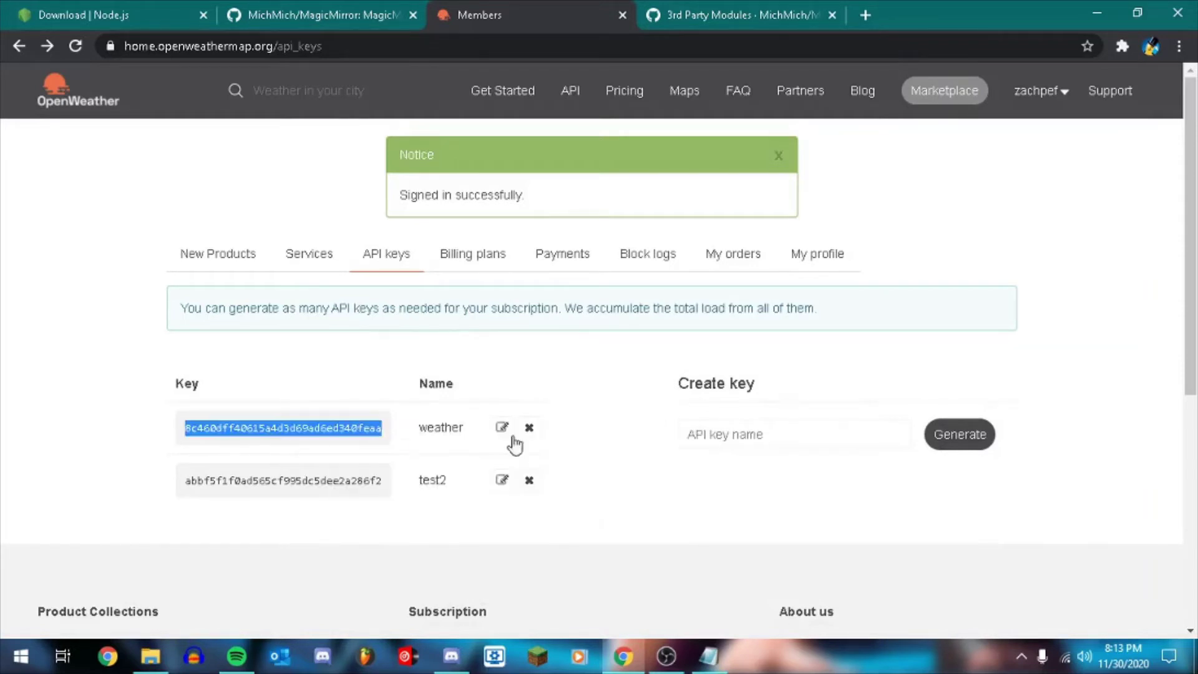
Switch to Notepad and paste the API key over the appid placeholders of the currentweather and weatherforecast modules
click(711, 658)
drag(284, 347, 455, 349)
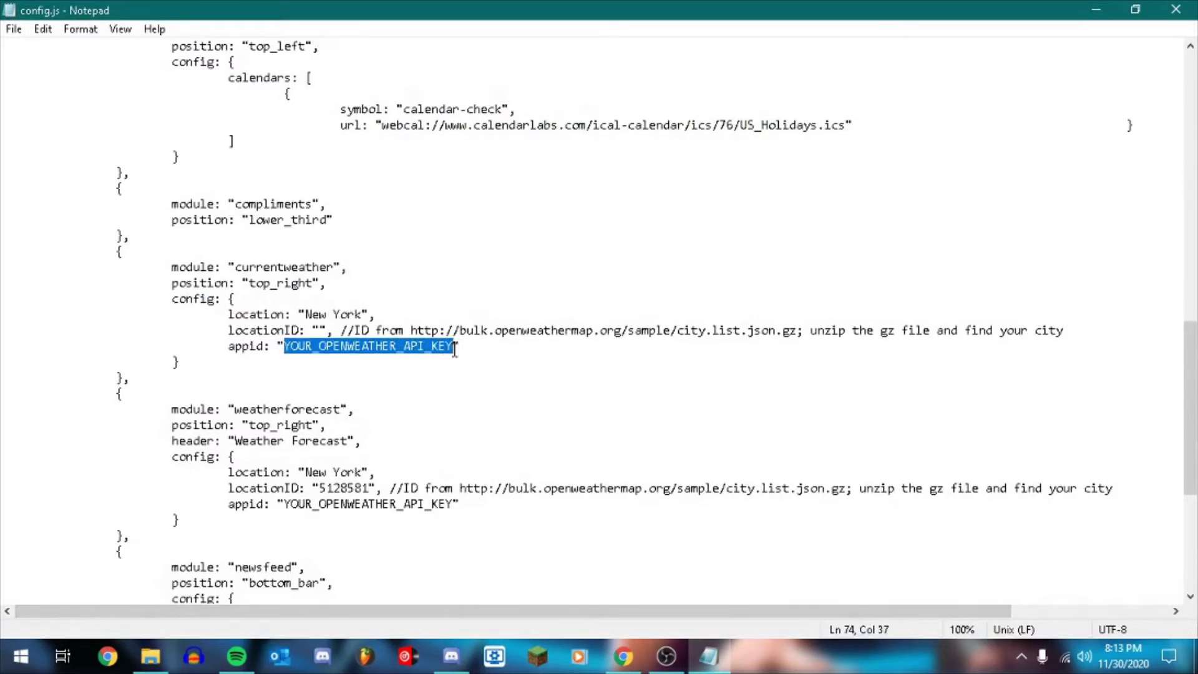
key(ctrl+v)
drag(284, 520, 454, 521)
key(ctrl+v)
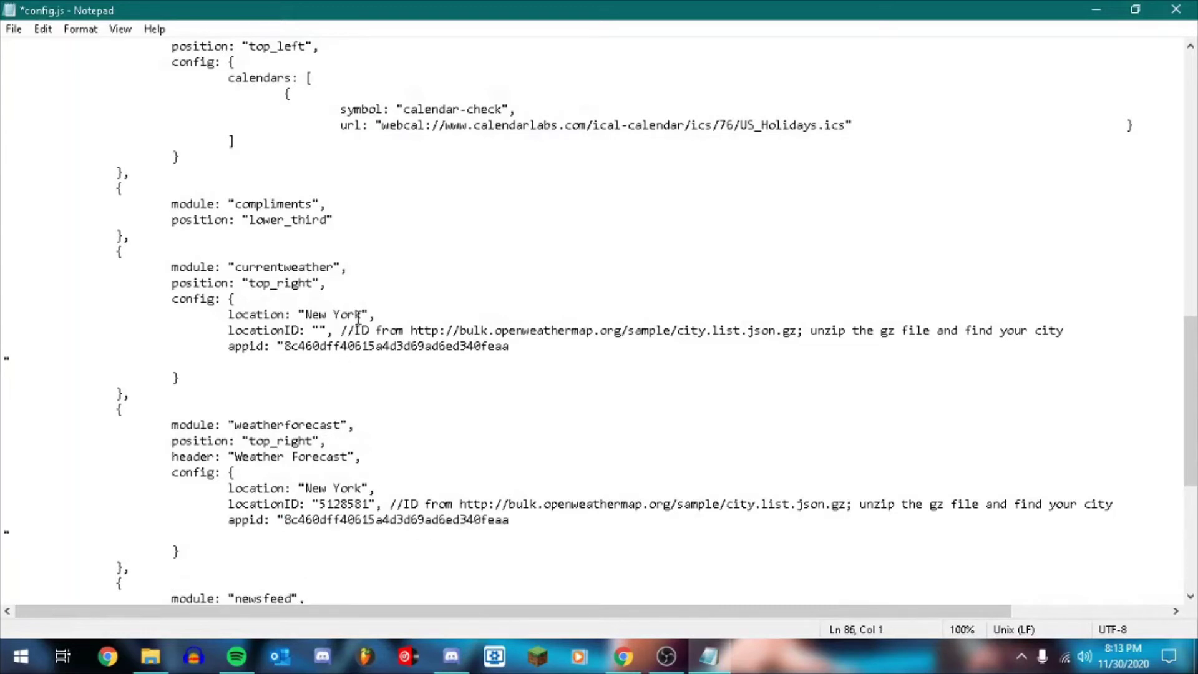
Replace the location with "Ralegih" in the currentweather module and with "Raleigh" in the weatherforecast module
drag(364, 315, 306, 316)
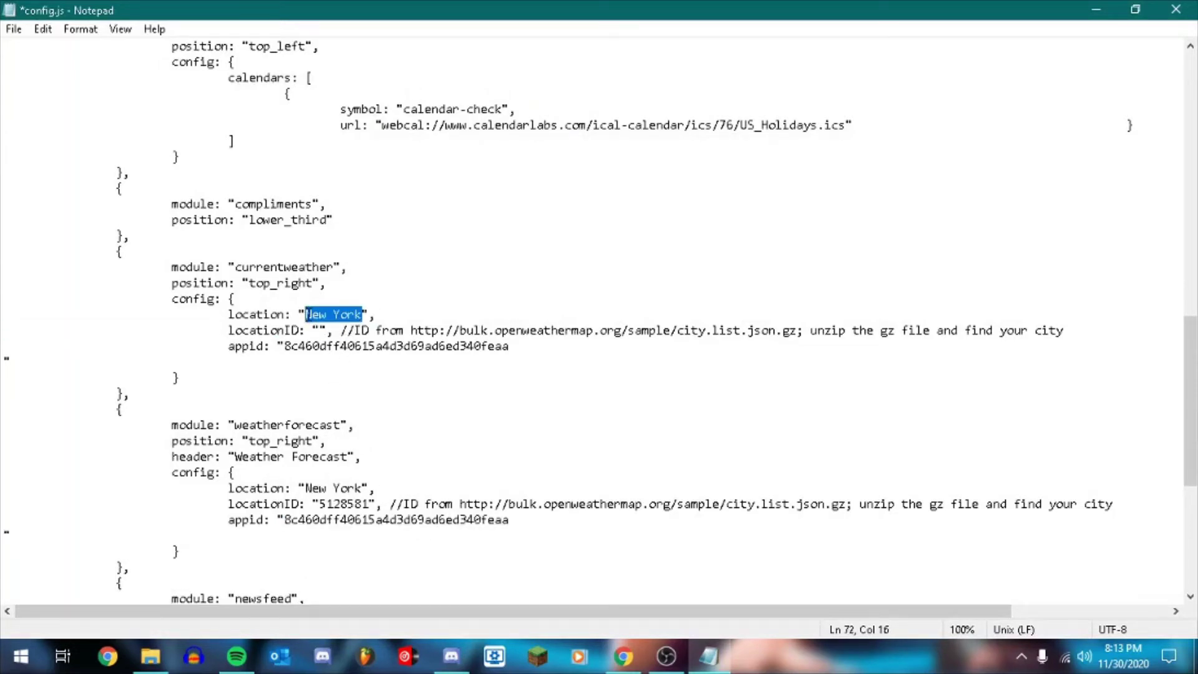
text(Ralegih)
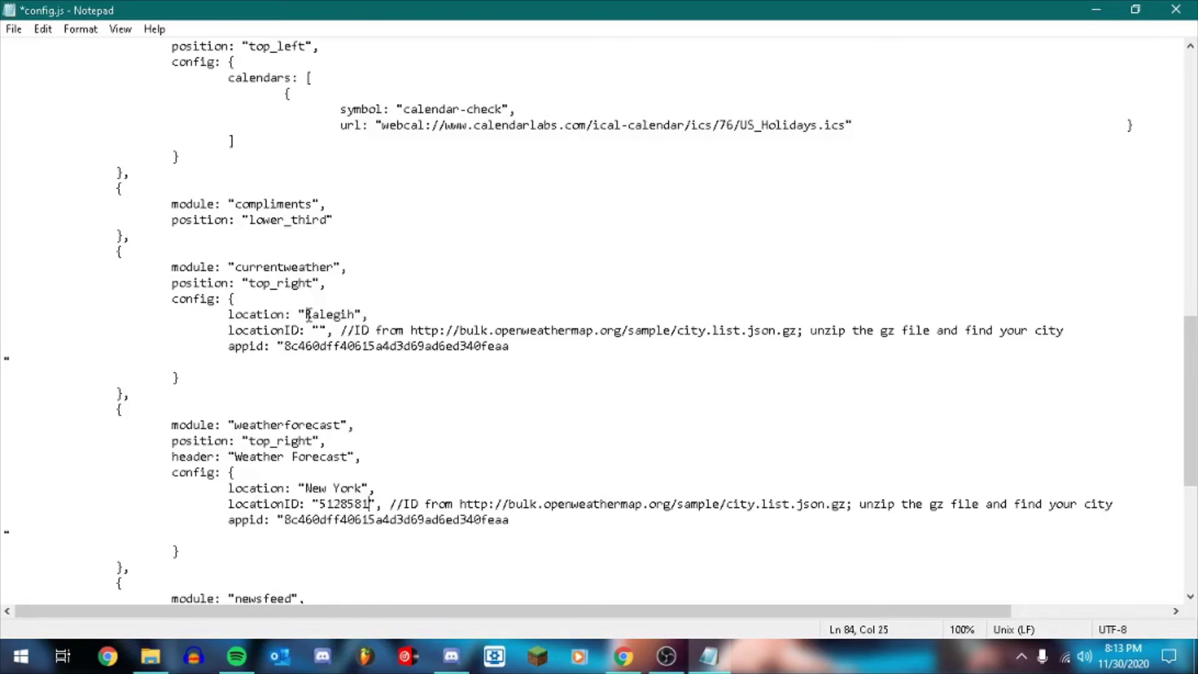
key(BackSpace)
key(BackSpace)
key(BackSpace)
key(BackSpace)
key(BackSpace)
key(BackSpace)
key(BackSpace)
key(BackSpace)
text(Raleigh)
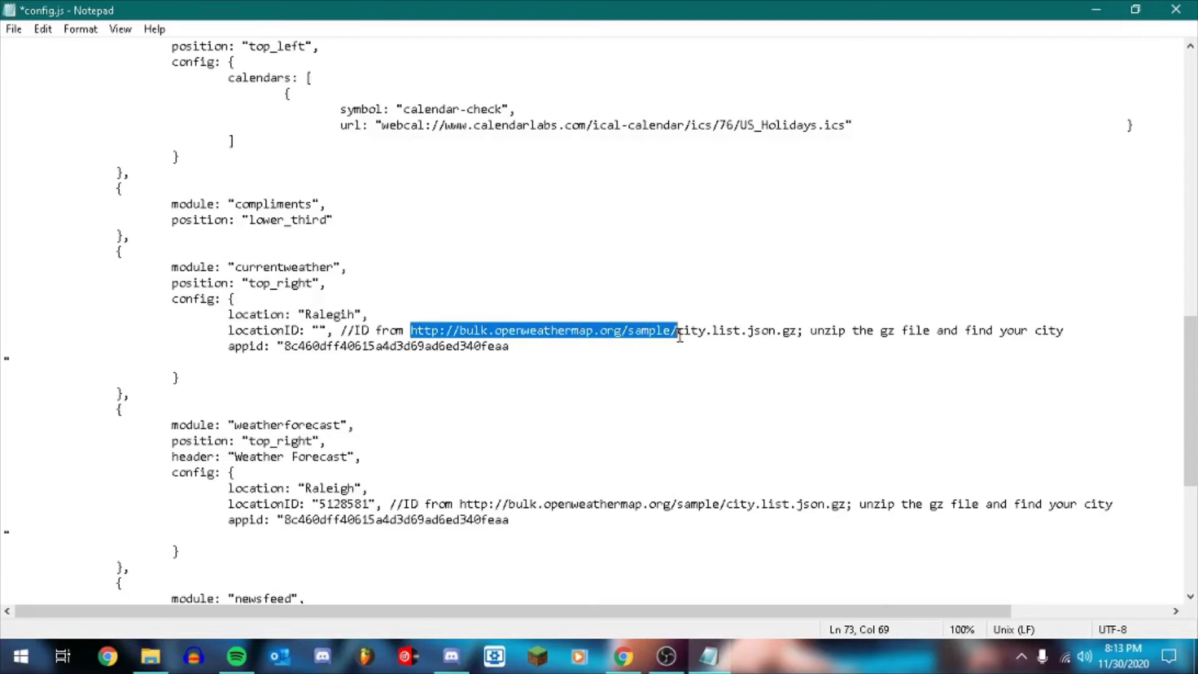
Take the city.list.json.gz address from the currentweather locationID comment and download that file in Chrome
drag(679, 336, 797, 337)
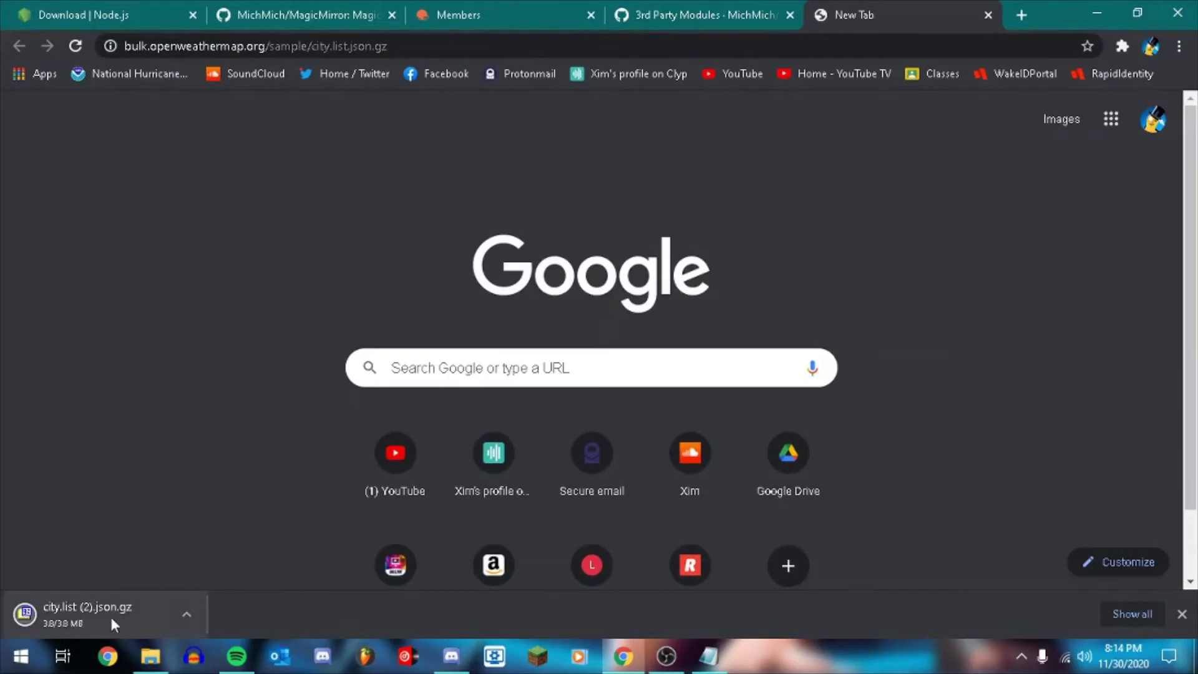
Open the downloaded city.list archive in 7-Zip and view its city.list.json in a maximized Notepad window
click(96, 616)
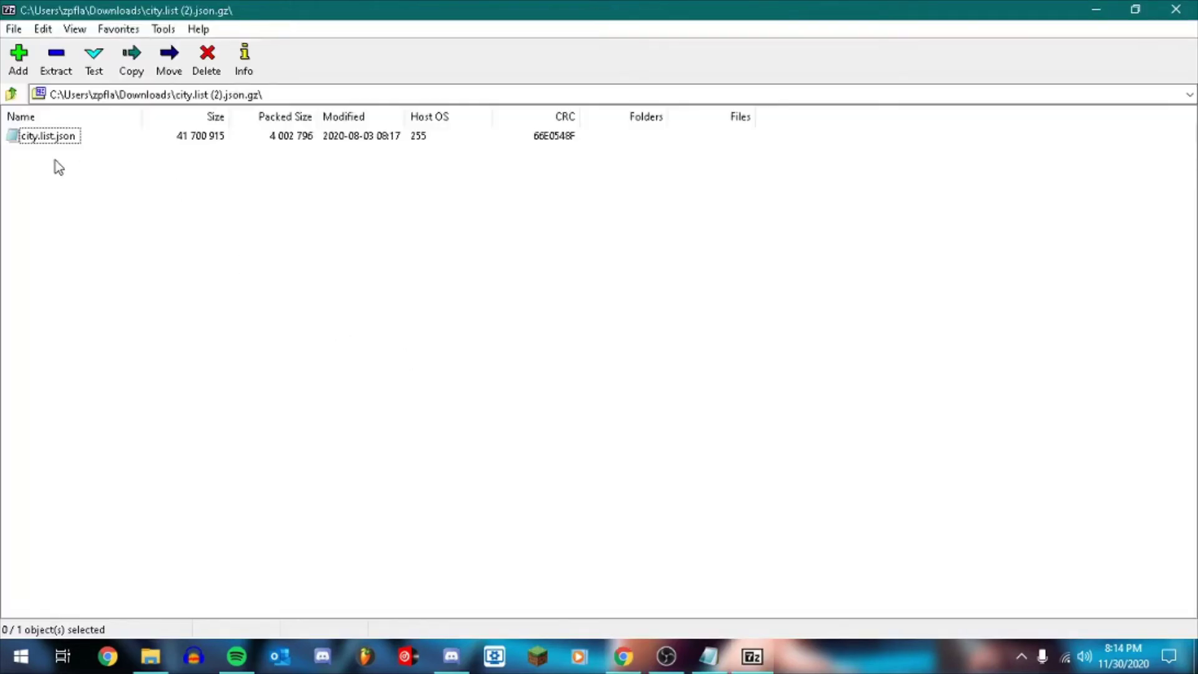
double_click(41, 137)
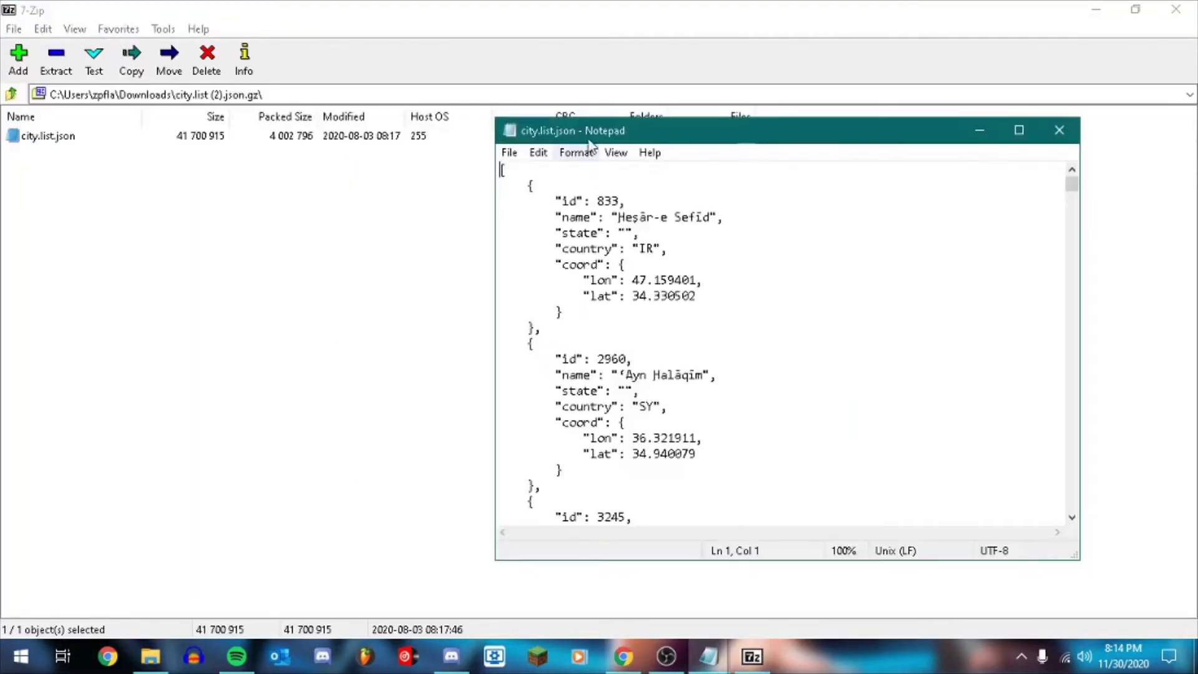
double_click(587, 118)
click(1018, 13)
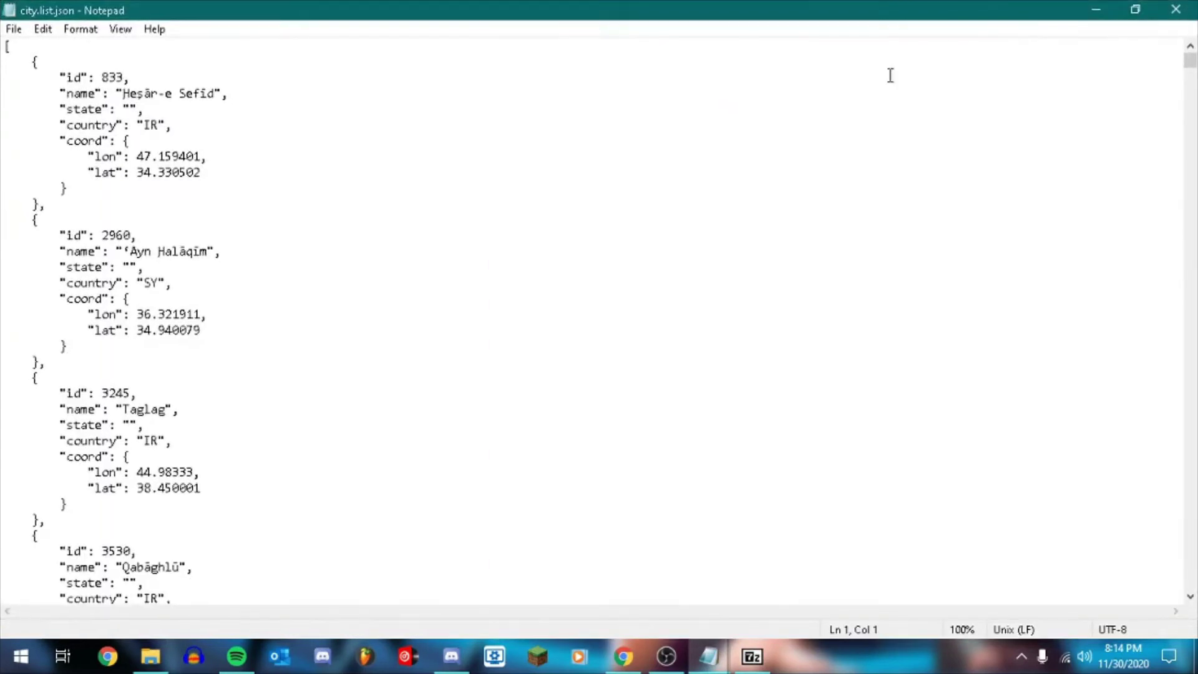
Search the city list for "Raleigh" until the entry with state NC and country US, and copy its id 4487042
key(ctrl+f)
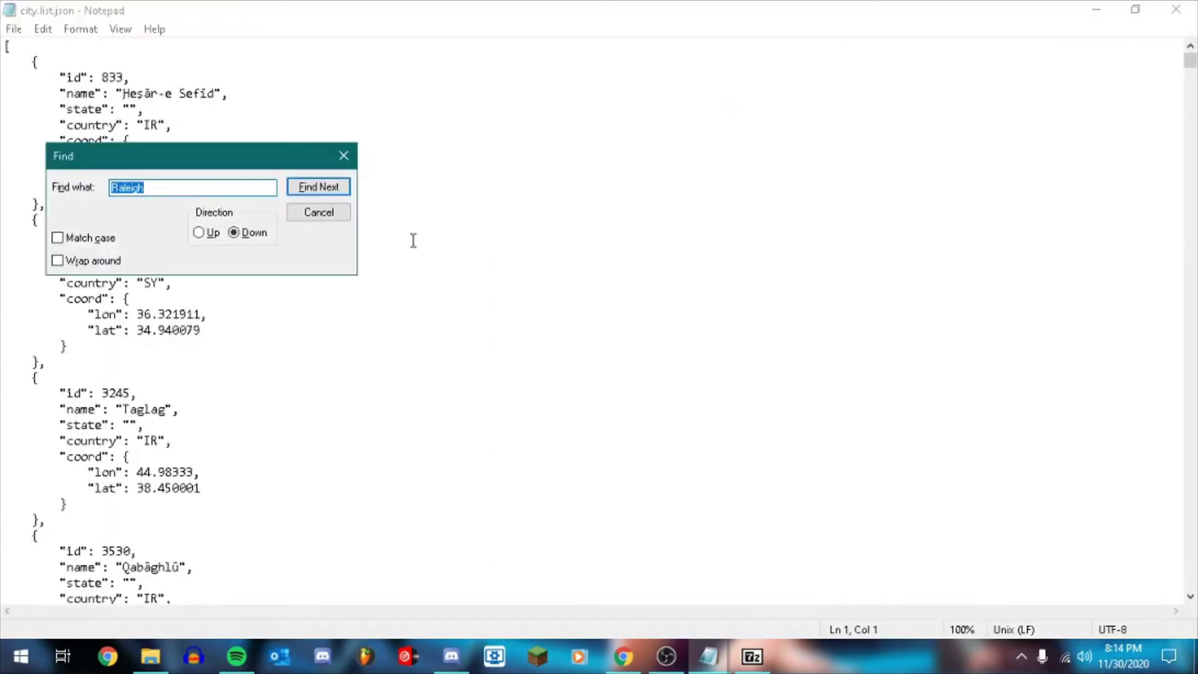
click(307, 188)
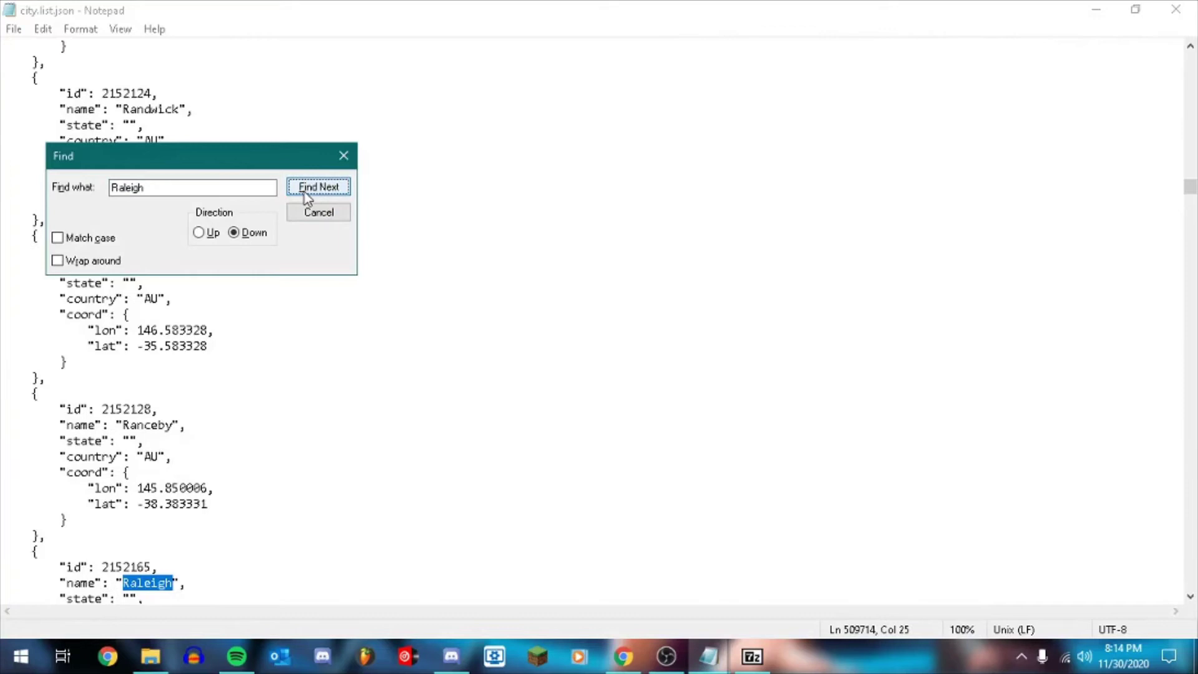
click(307, 188)
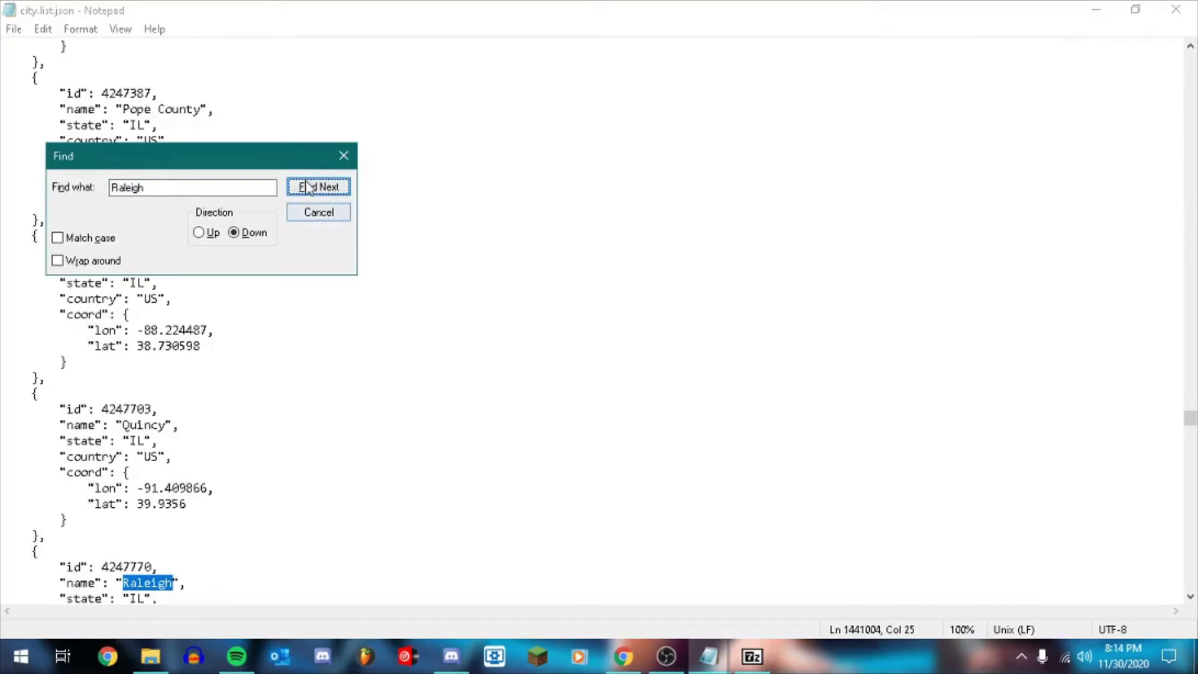
click(307, 188)
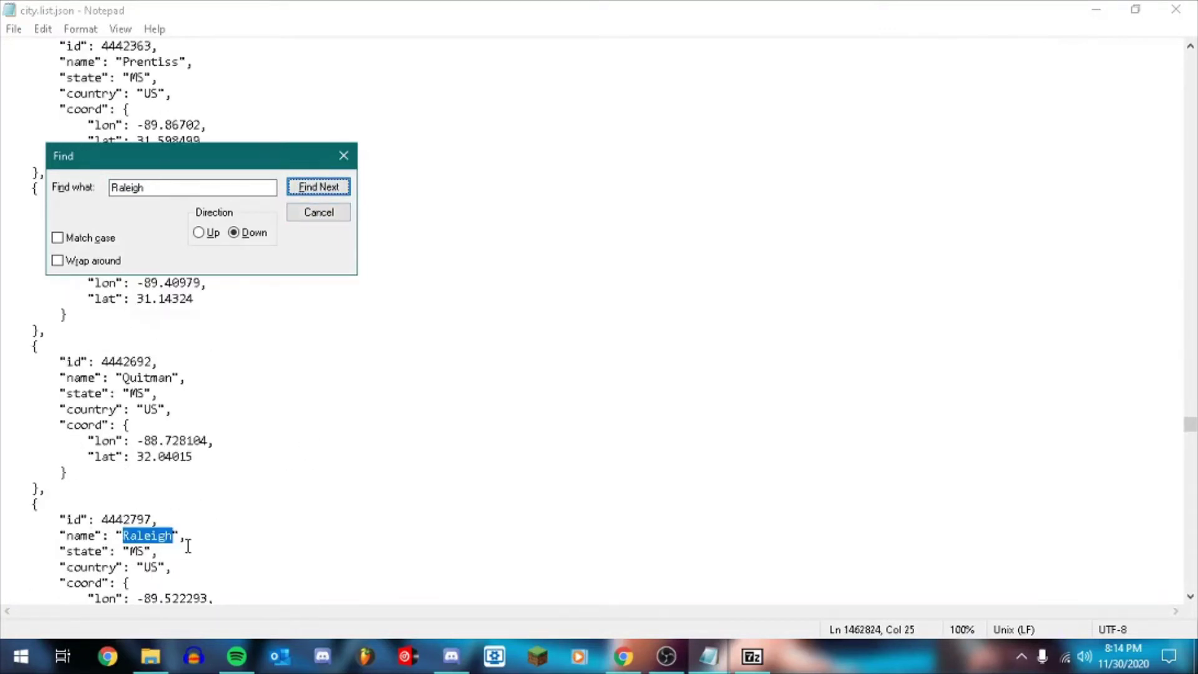
click(322, 186)
scroll(222, 496, down, 2)
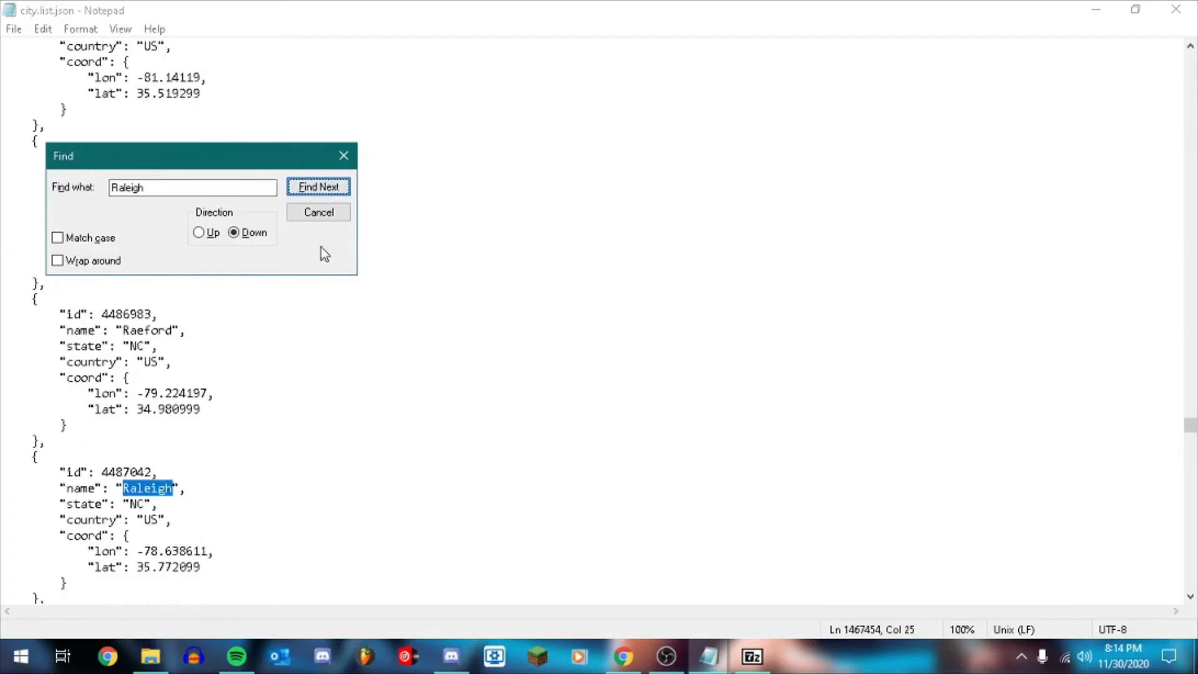
click(344, 155)
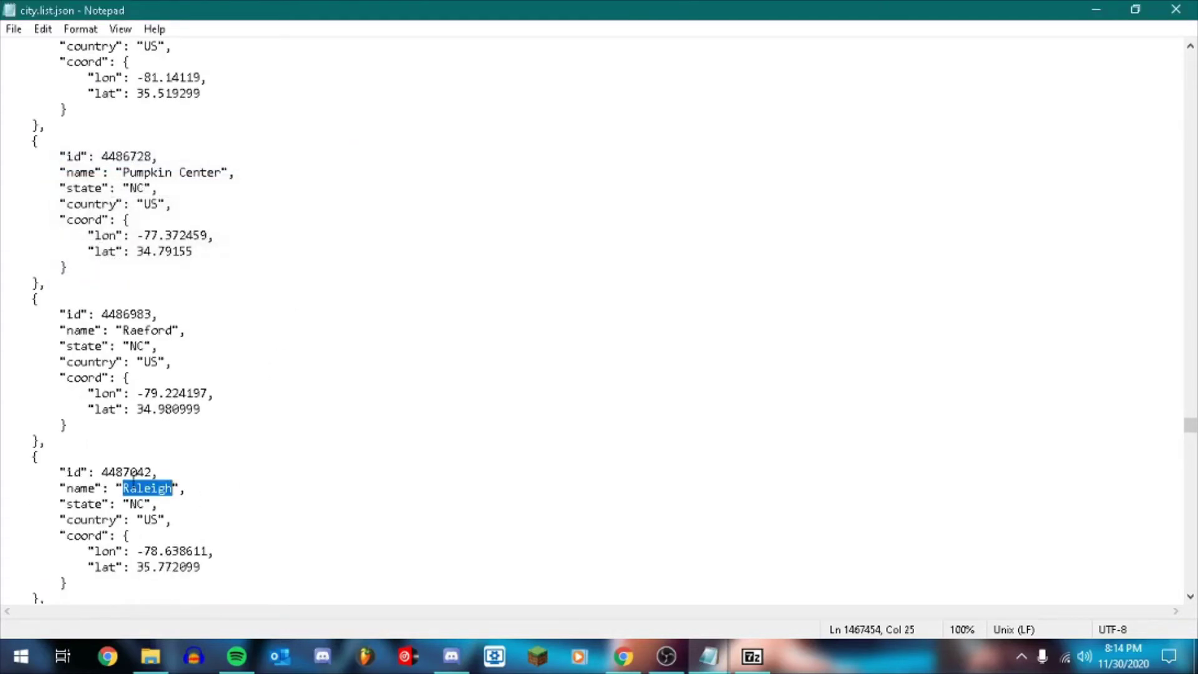
drag(152, 472, 102, 472)
key(ctrl+c)
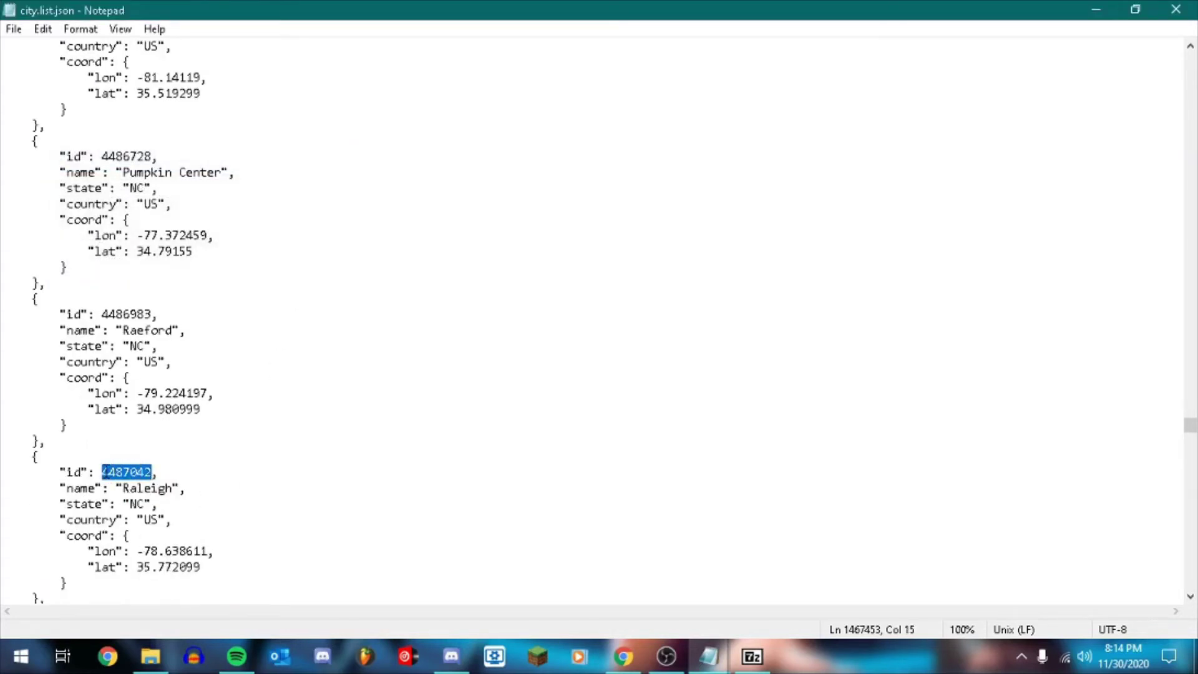
Set the locationID to "4487042" in both the currentweather and weatherforecast modules of config.js and save the file
click(709, 656)
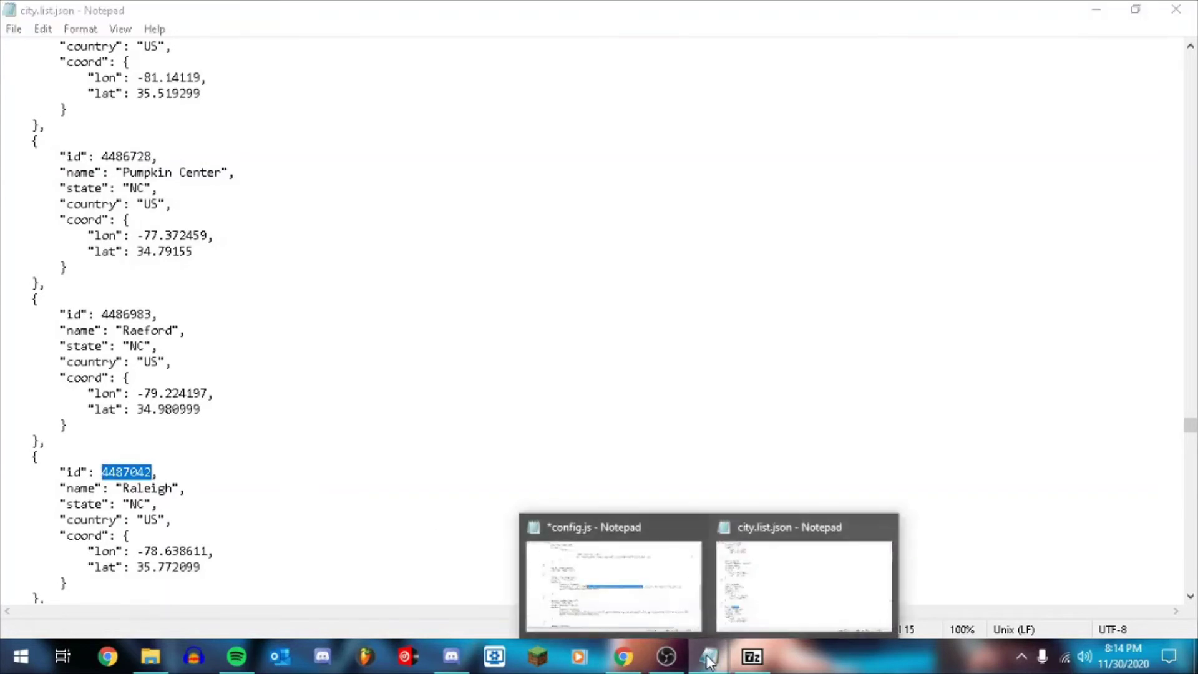
click(606, 590)
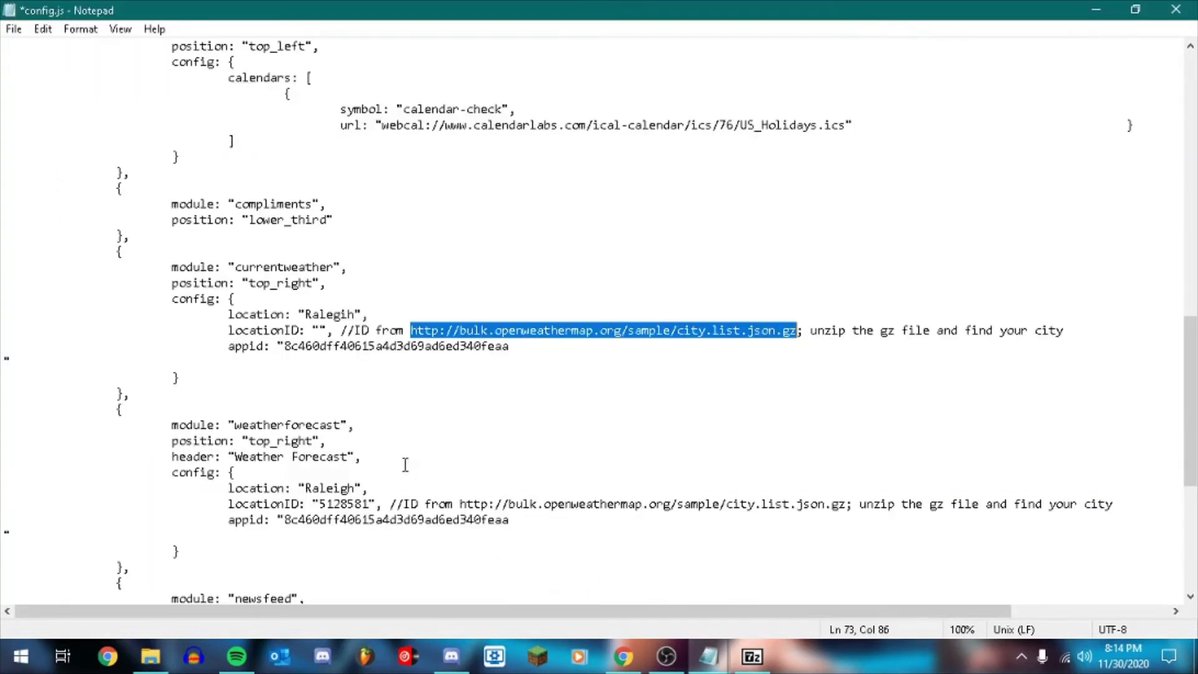
click(322, 331)
key(ctrl+v)
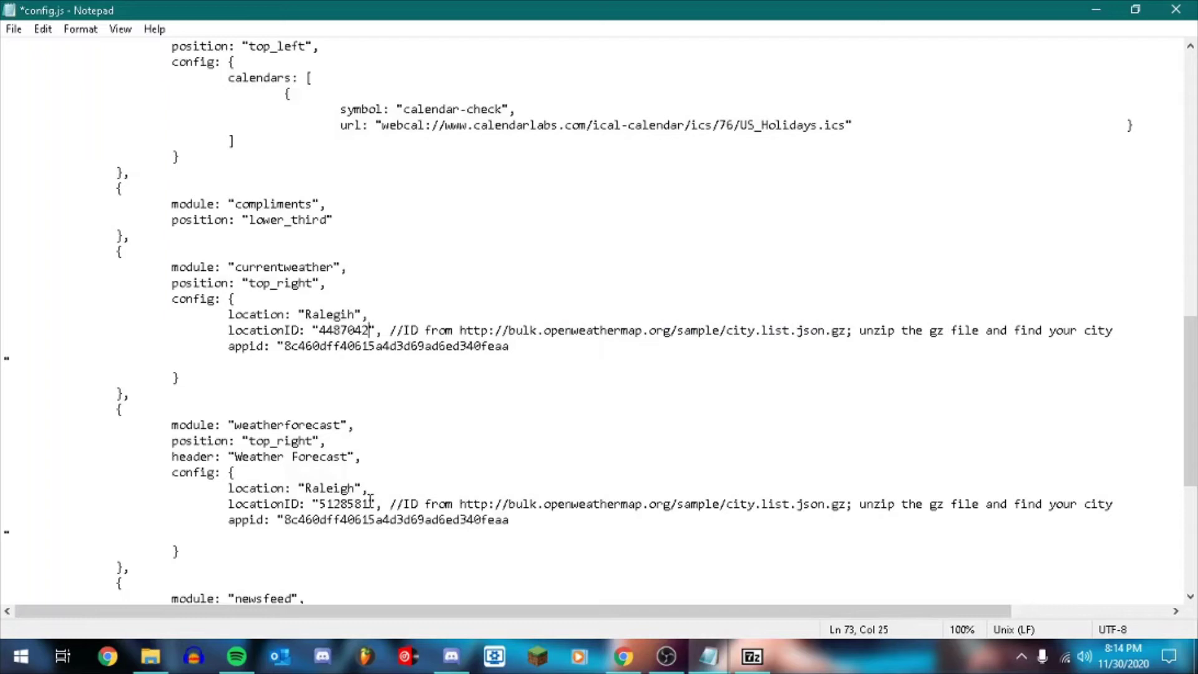
drag(372, 503, 319, 504)
key(ctrl+v)
key(ctrl+s)
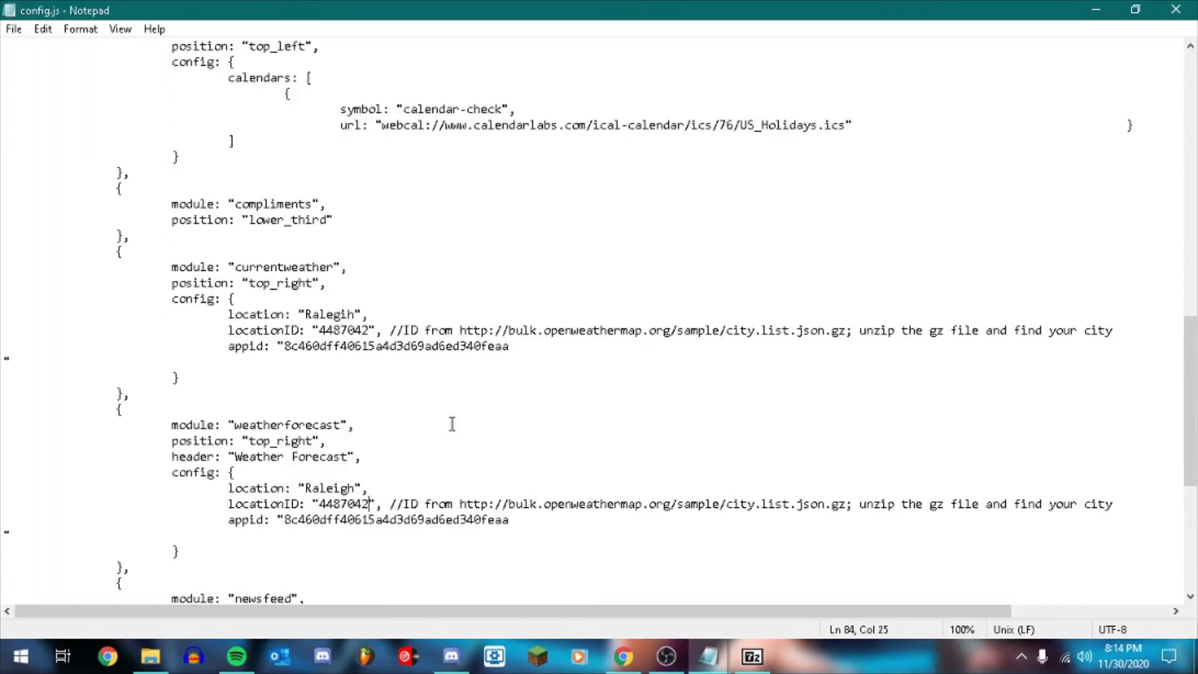
Review config.js from the newsfeed module at its end back up to the general settings
scroll(450, 423, down, 2)
scroll(450, 424, down, 5)
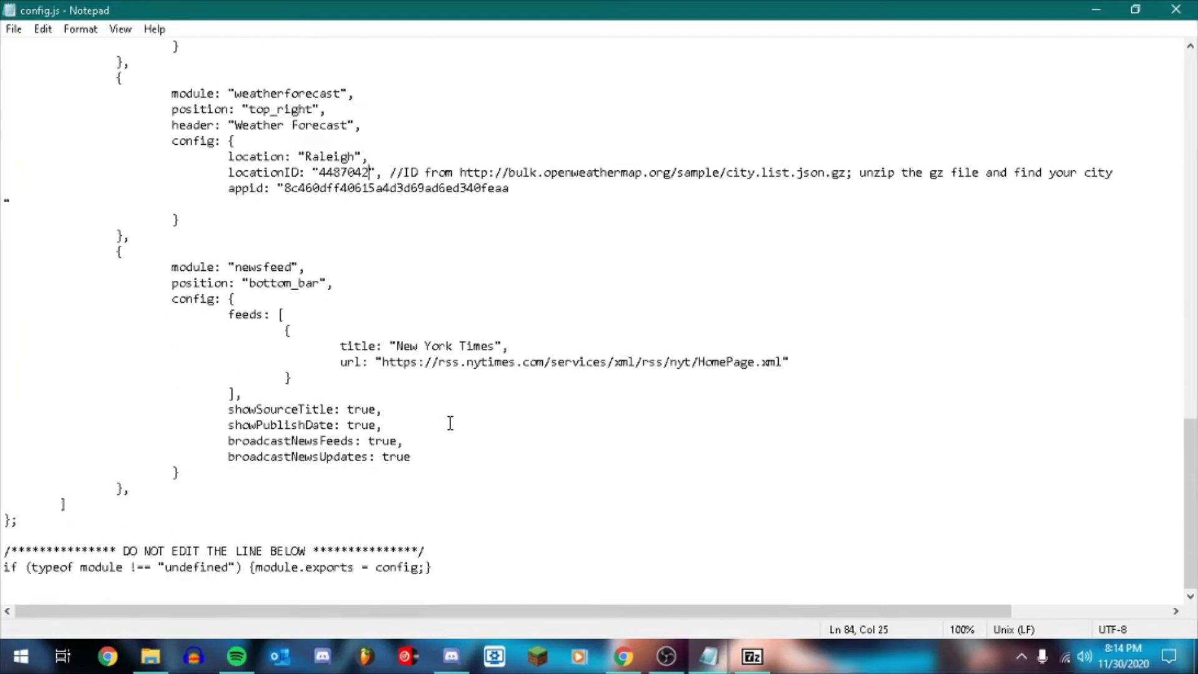
scroll(453, 424, up, 3)
scroll(453, 423, up, 19)
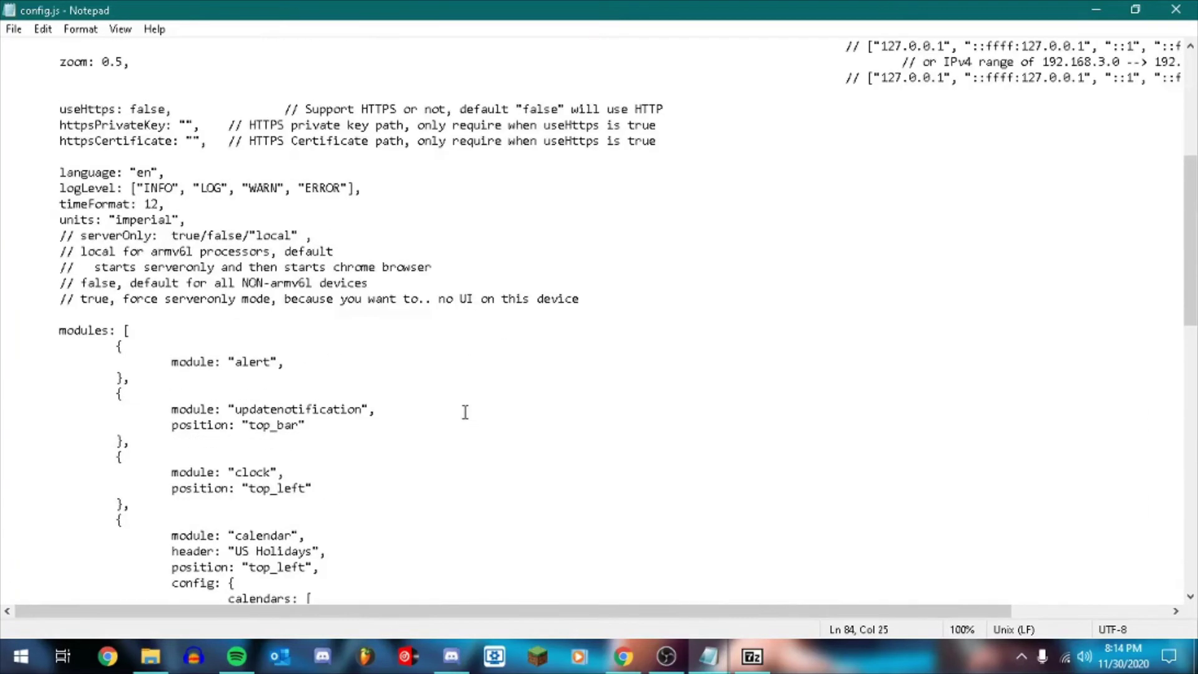
scroll(461, 415, up, 3)
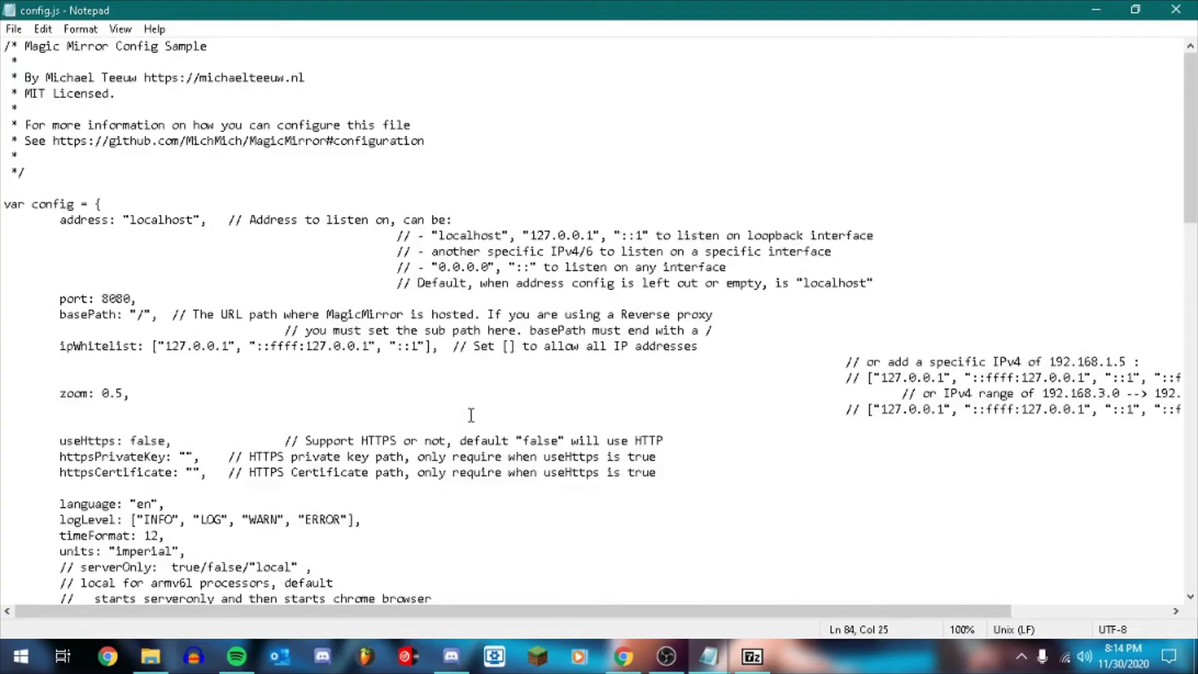
scroll(452, 362, down, 4)
click(452, 362)
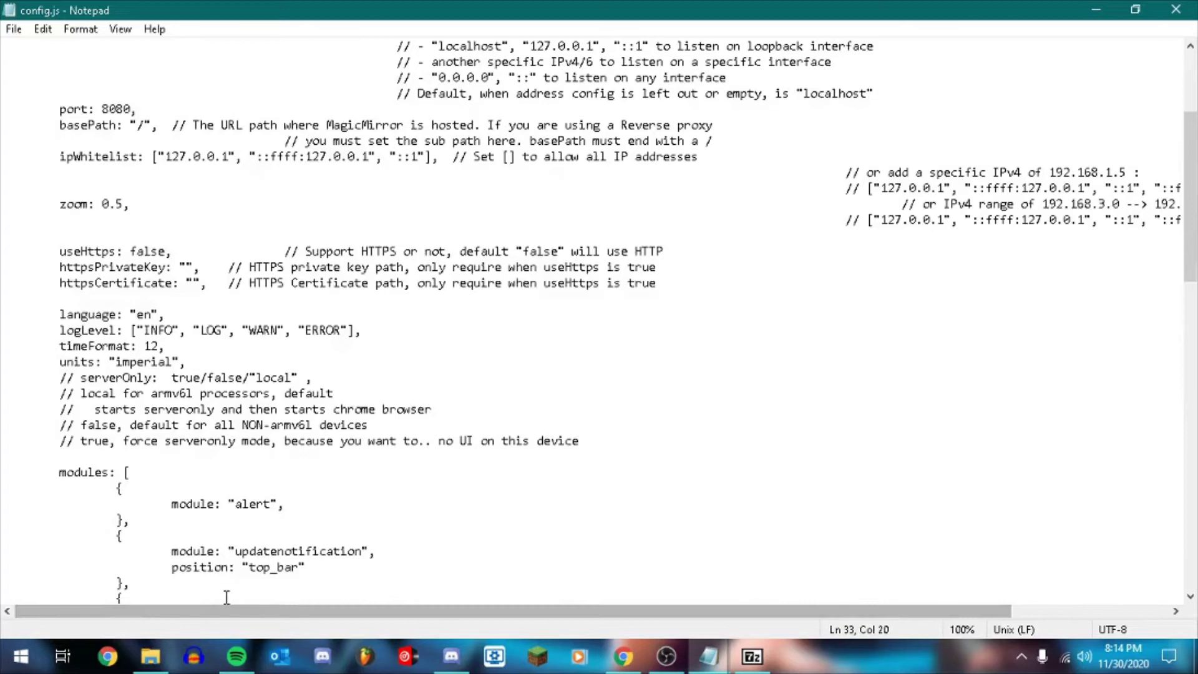
Switch to File Explorer and examine the modules folder of MagicMirror-master, including its default modules
click(150, 656)
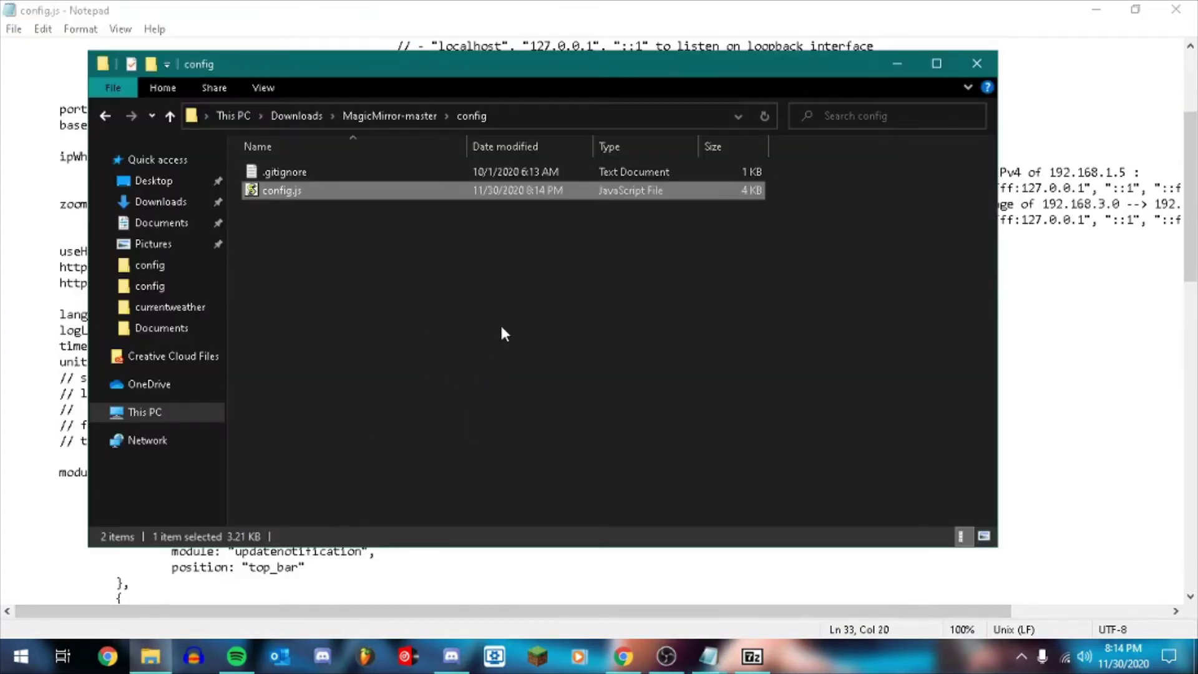
key(alt+Up)
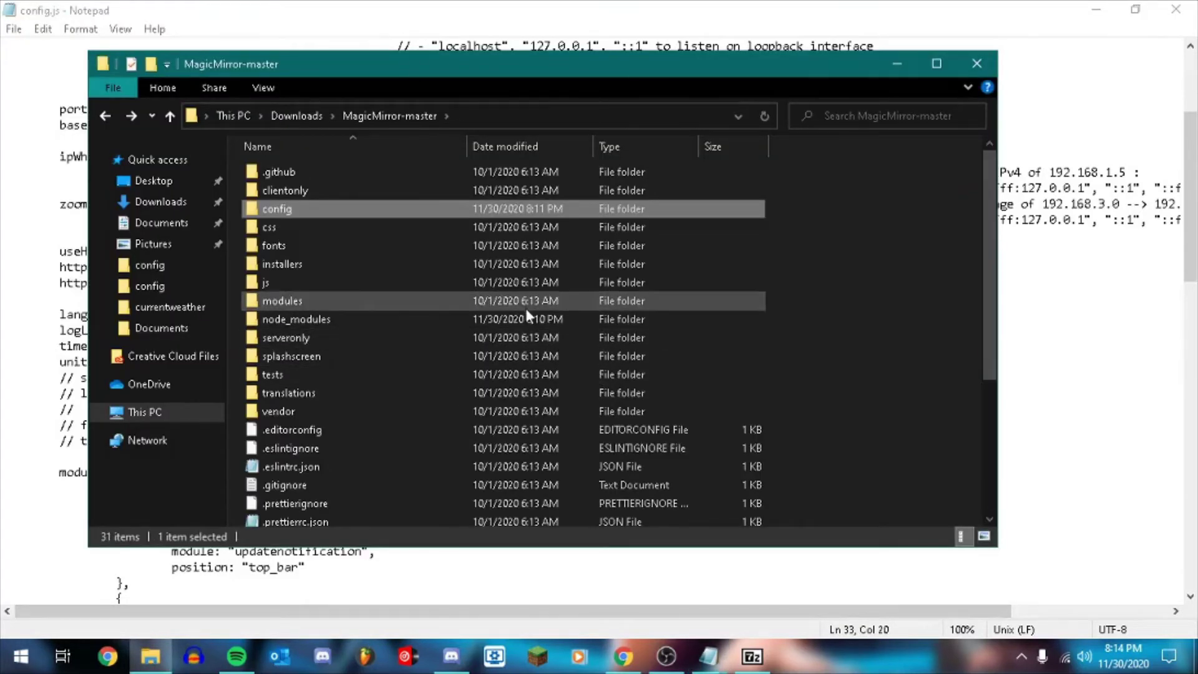
double_click(523, 306)
key(alt+Up)
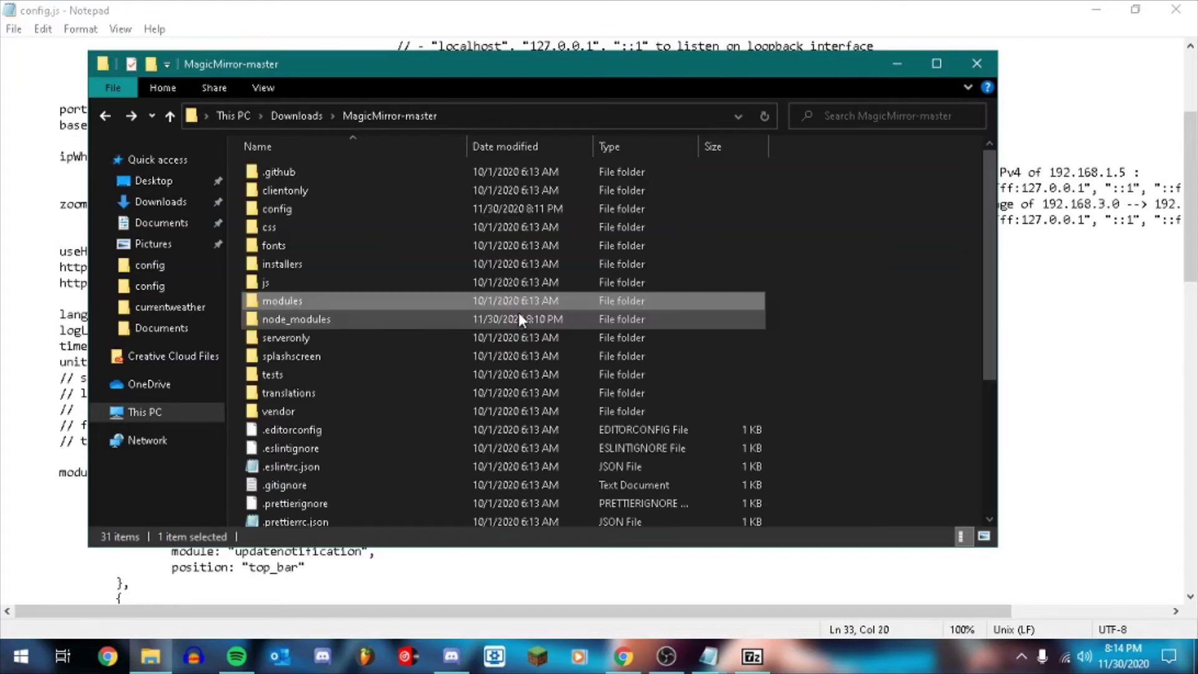
scroll(451, 396, down, 4)
scroll(440, 413, up, 4)
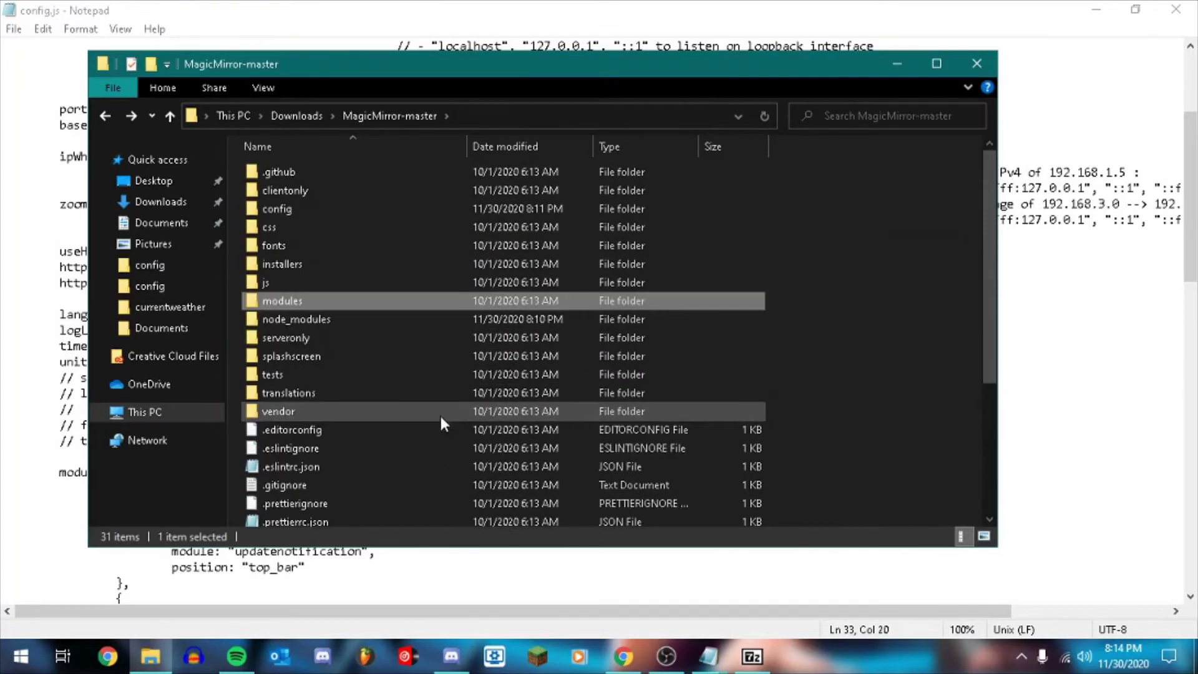
double_click(331, 302)
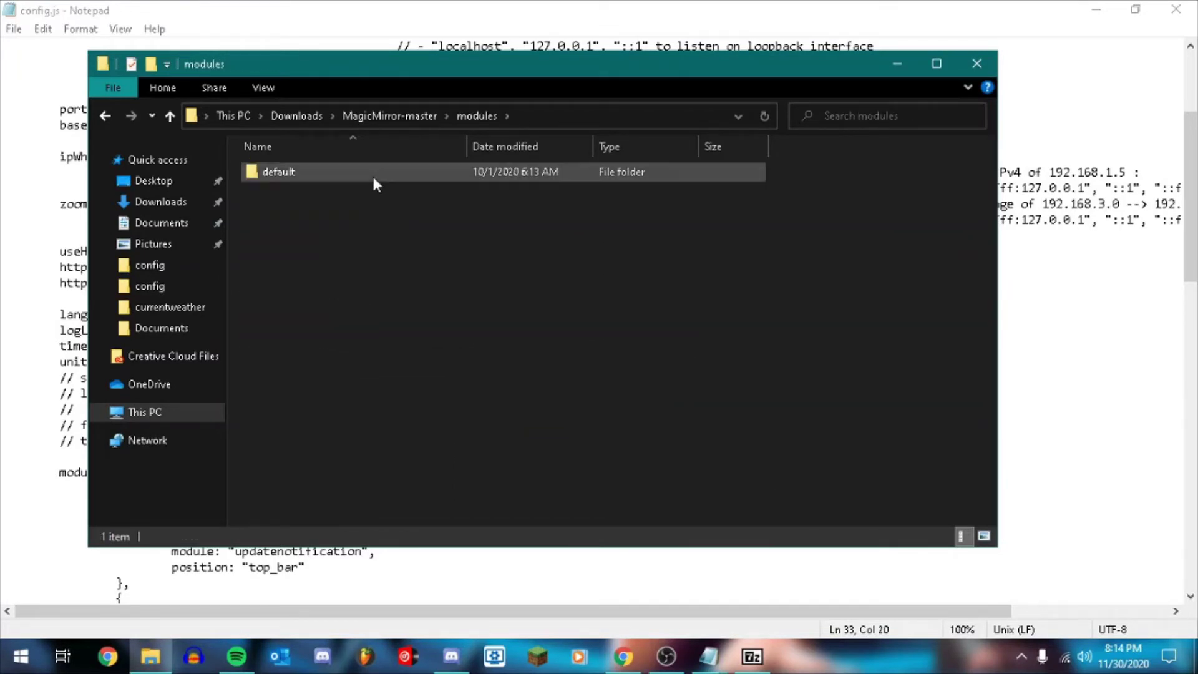
double_click(372, 174)
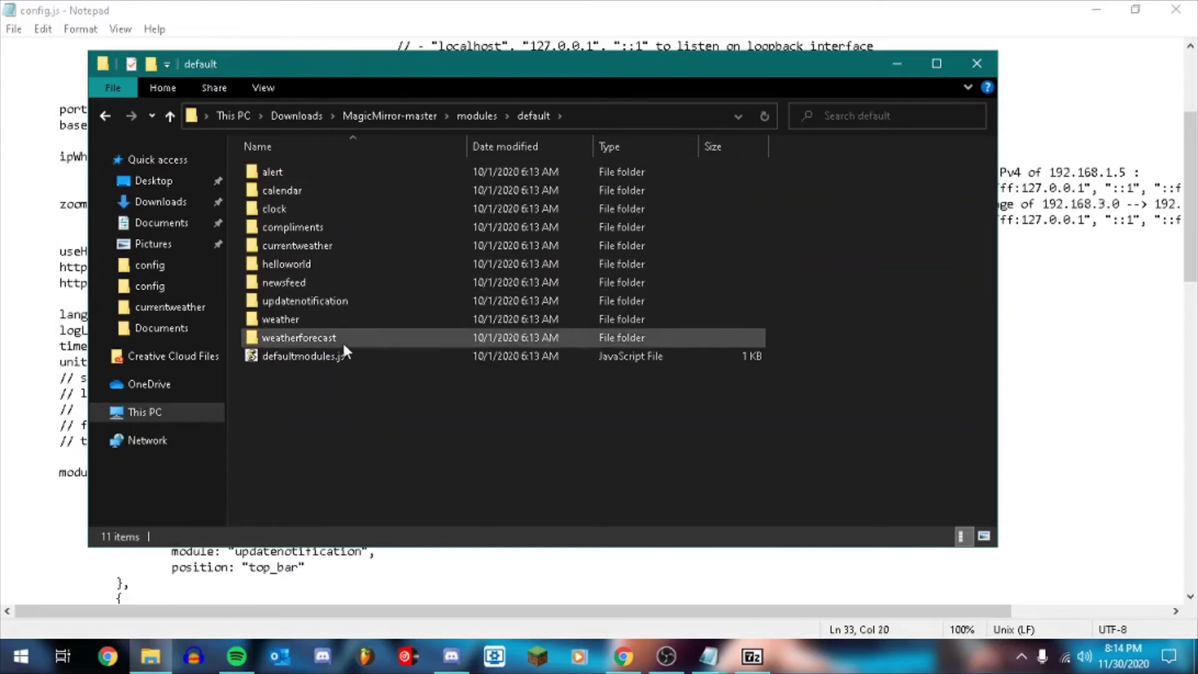
key(alt+Left)
click(411, 331)
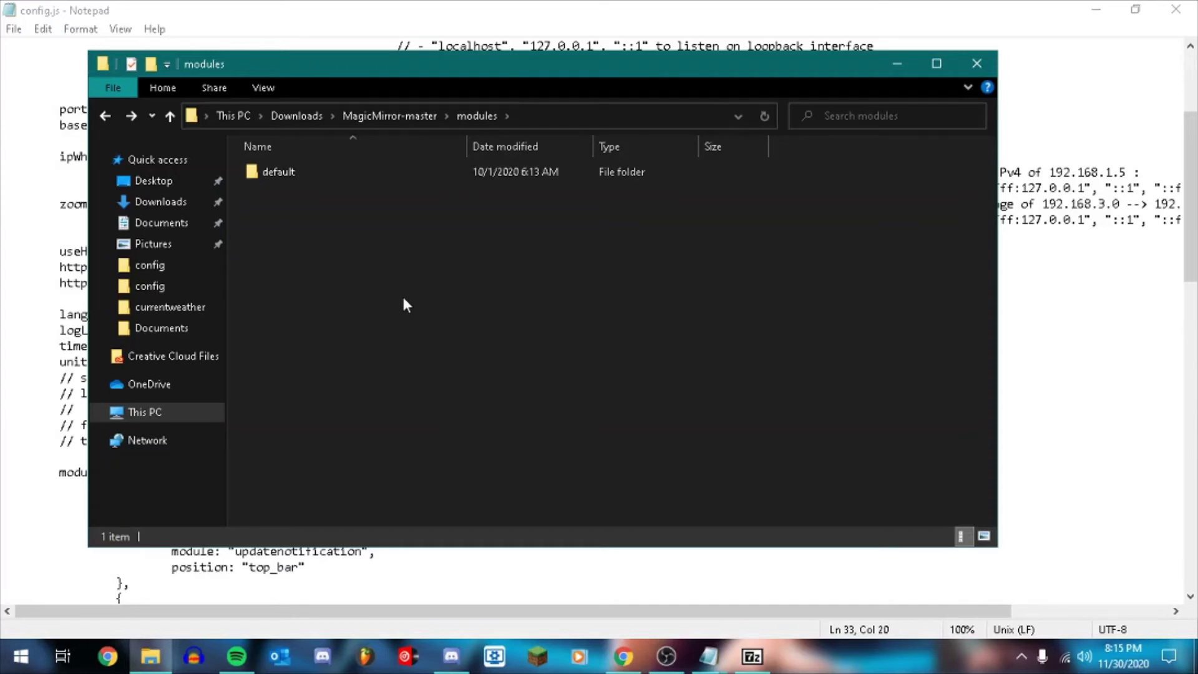
Open a command prompt in the MagicMirror-master folder and start the server with "npm run server"
key(alt+Left)
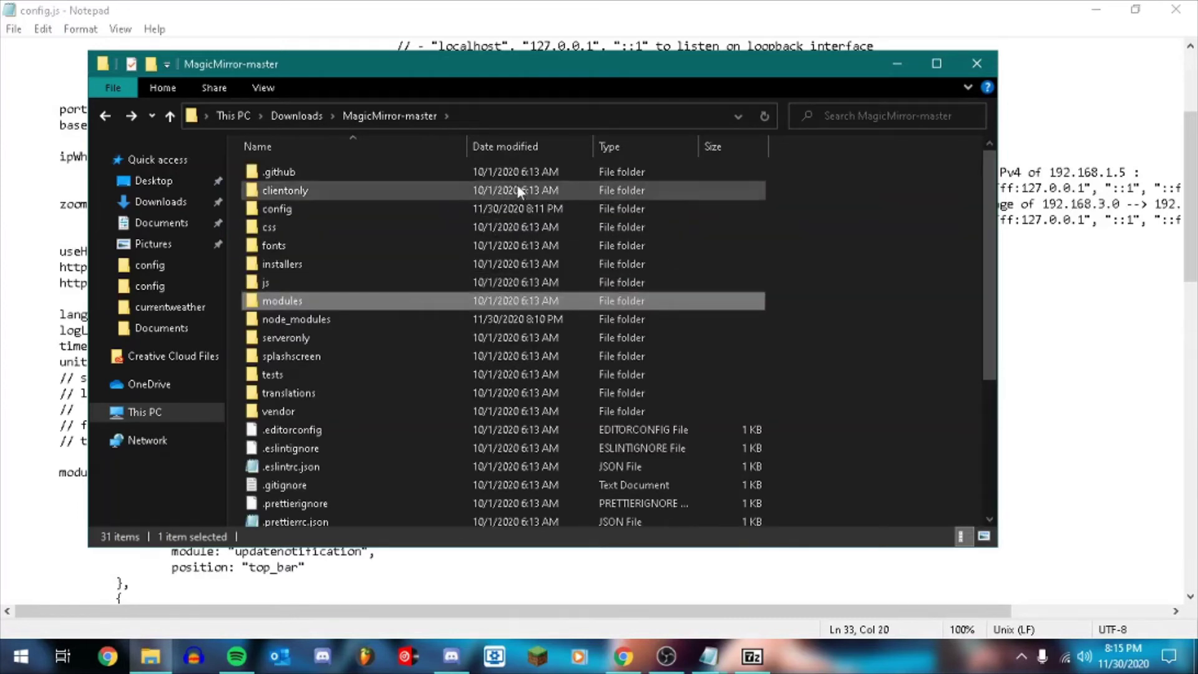
click(465, 115)
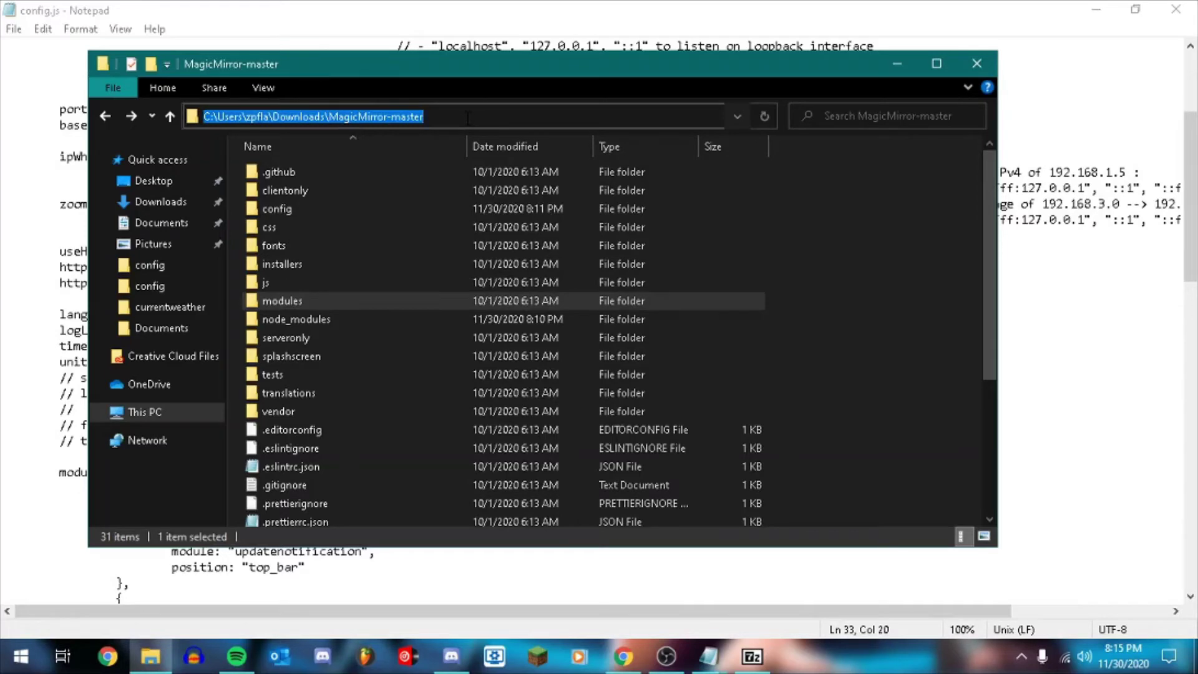
text(cmd)
key(Return)
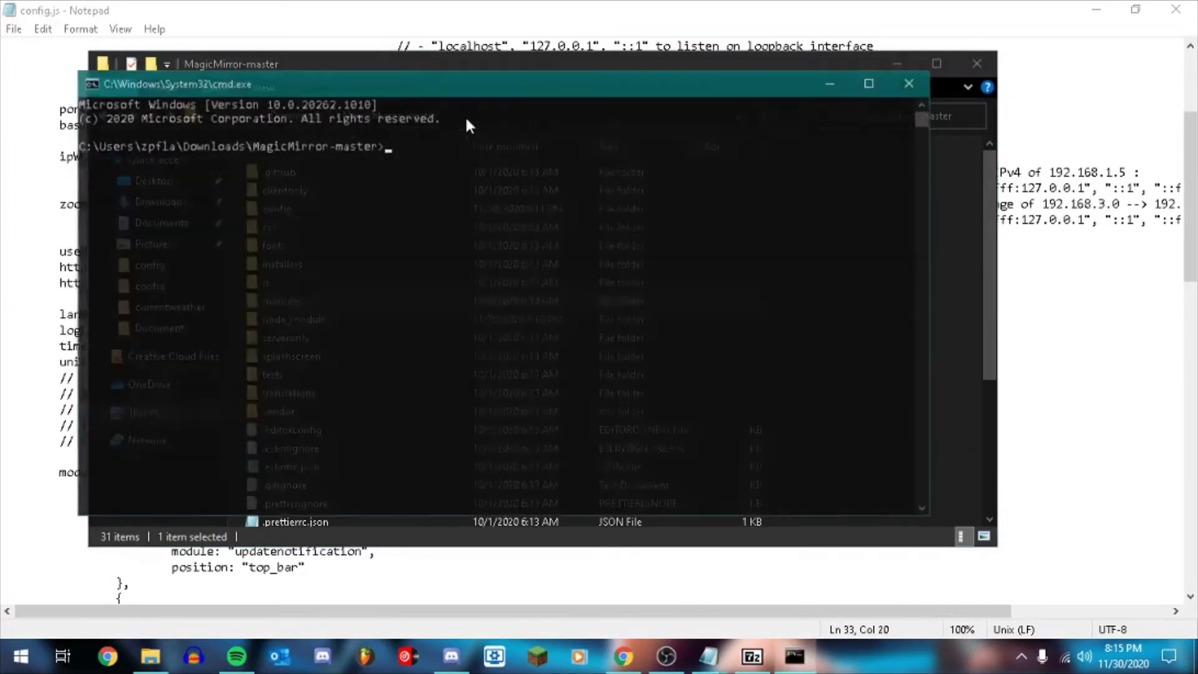
text(n)
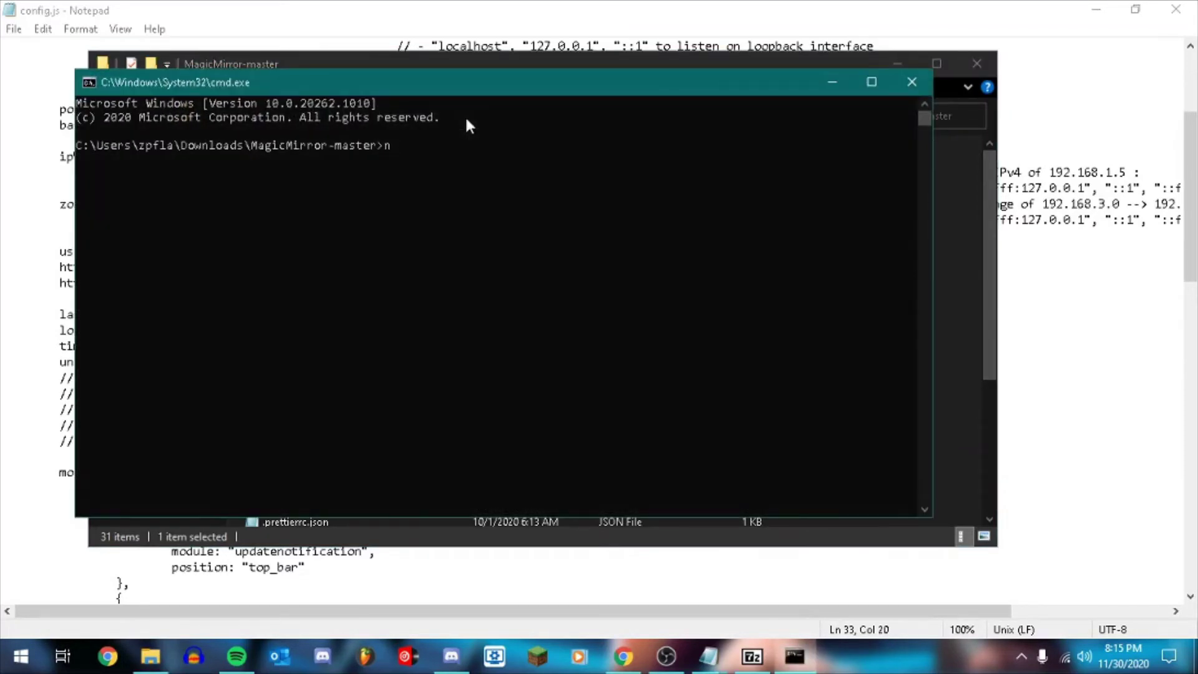
text(pm run server)
key(Return)
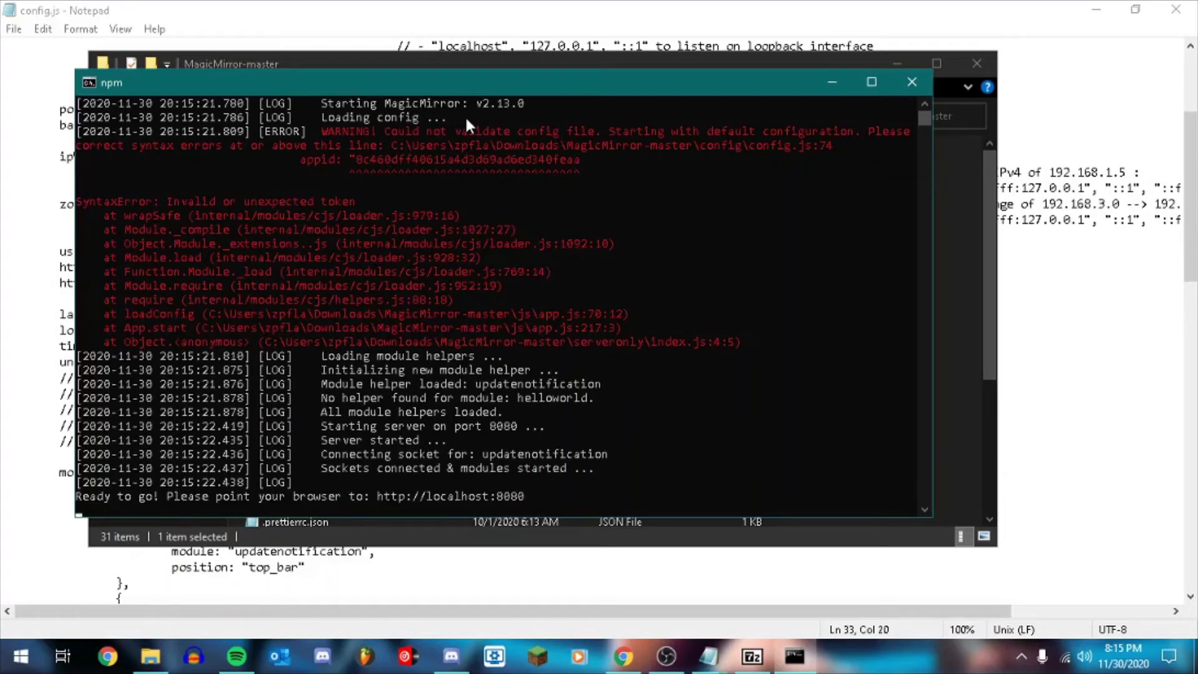
Return to config.js, add a closing quotation mark right after the appid key in the currentweather and weatherforecast modules, and save the file
click(496, 3)
scroll(343, 445, down, 4)
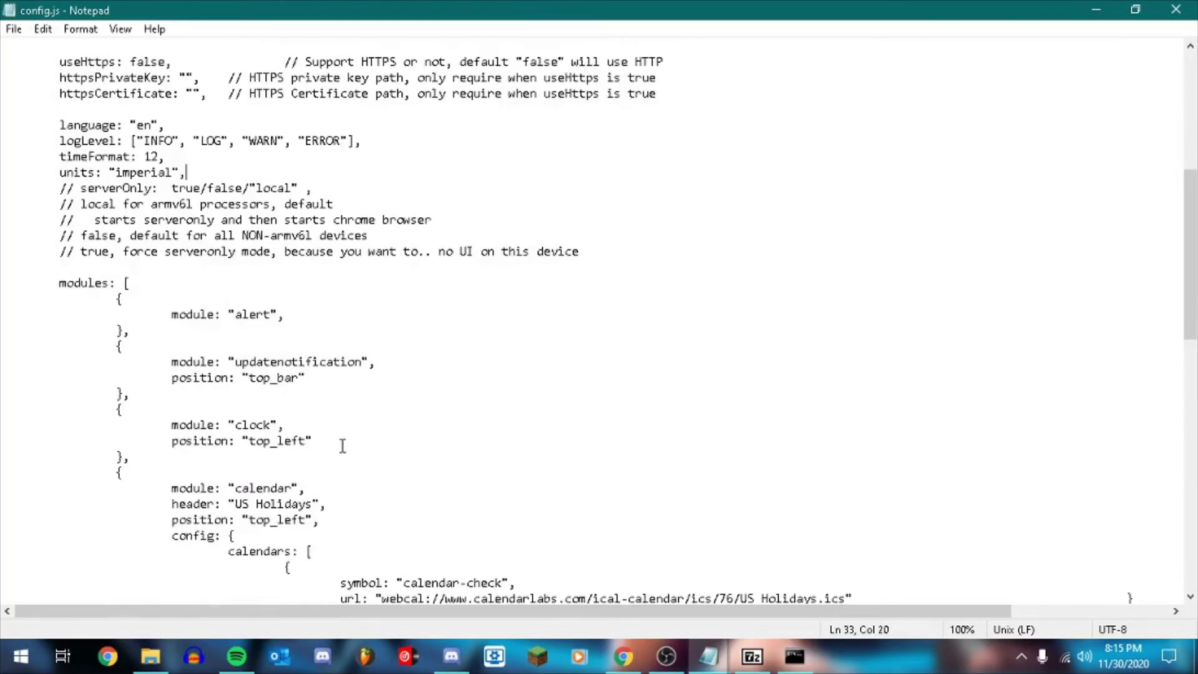
scroll(343, 445, down, 5)
scroll(348, 434, down, 3)
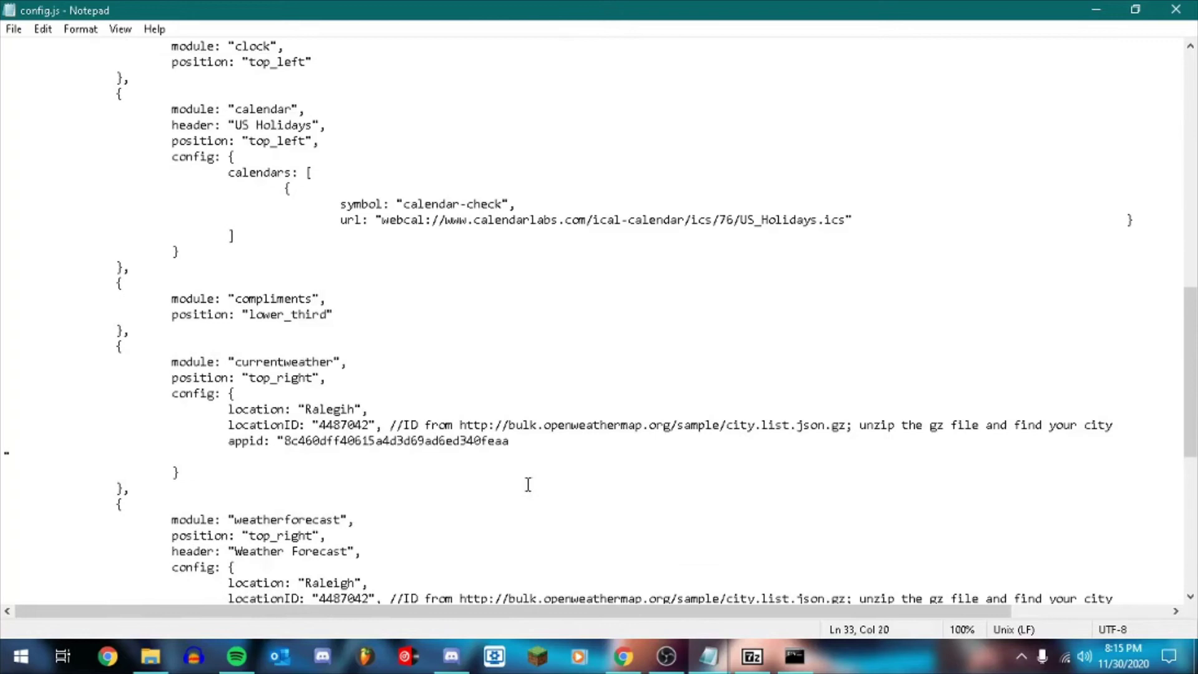
click(536, 440)
text(")
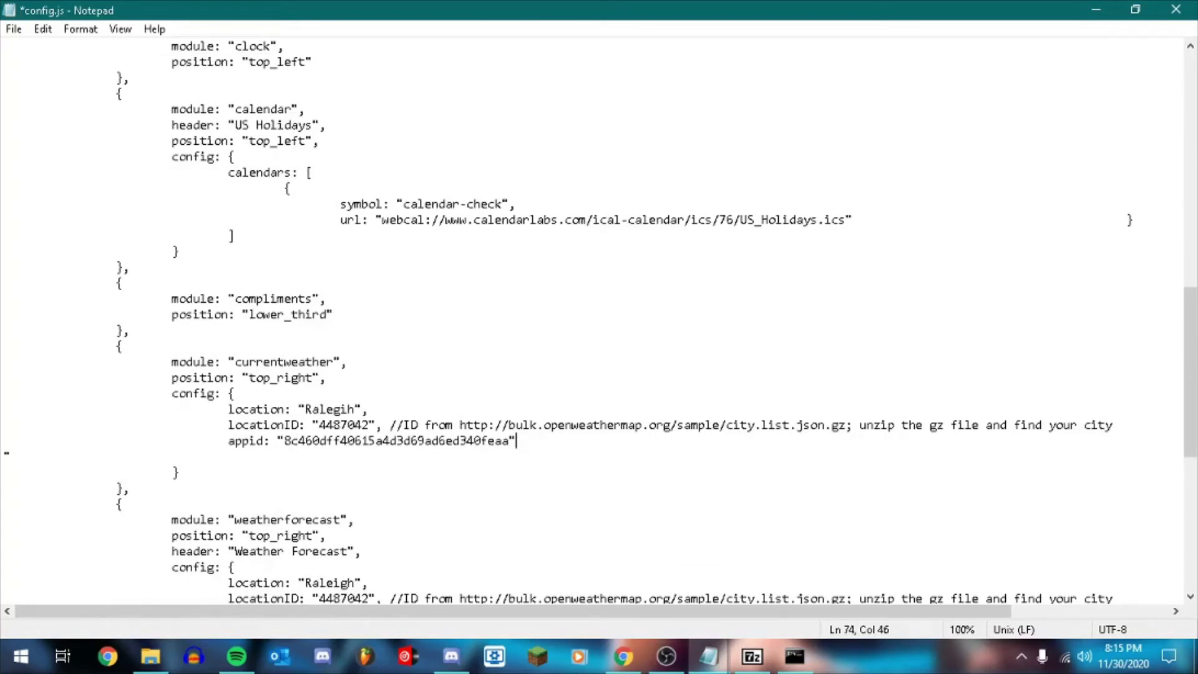
scroll(535, 440, down, 3)
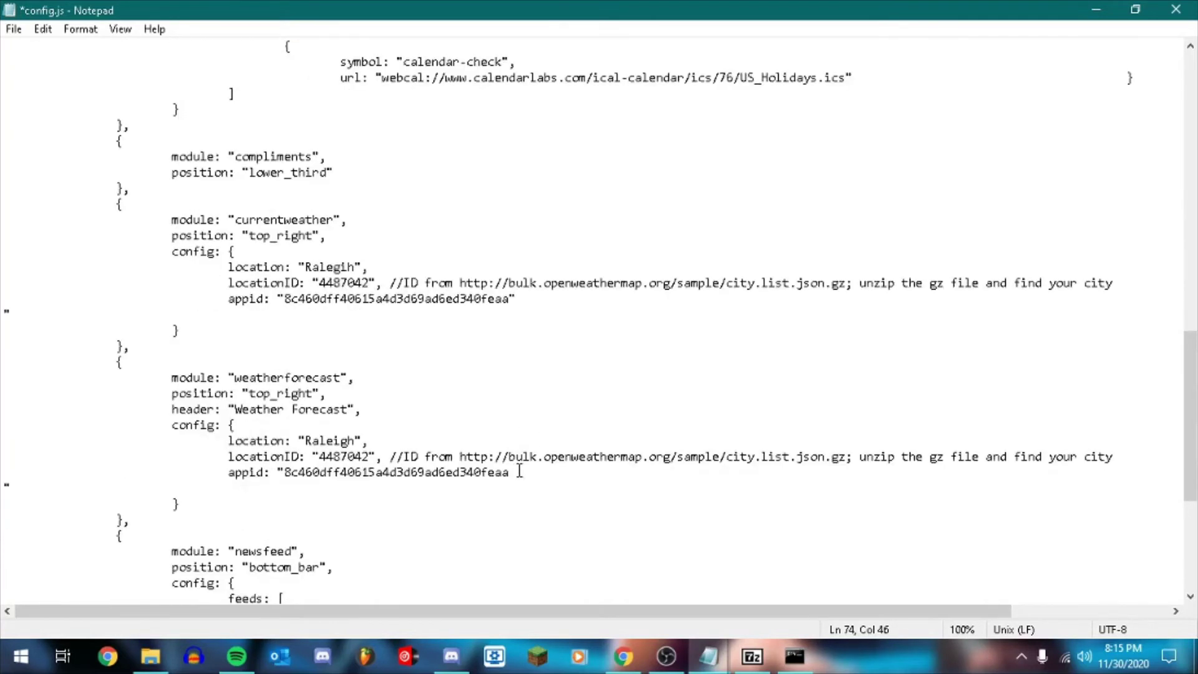
click(519, 472)
text(")
key(ctrl+s)
Restart the server from a cleared command prompt with "npm run server"
click(795, 657)
key(ctrl+c)
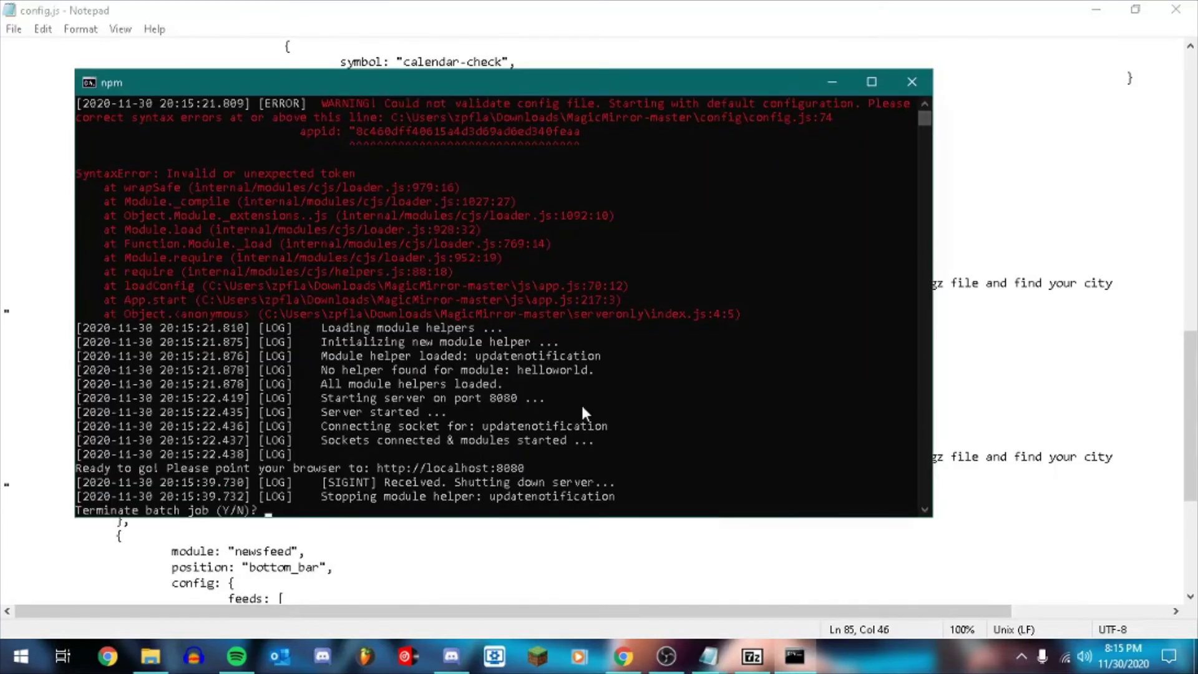
text(y)
key(Return)
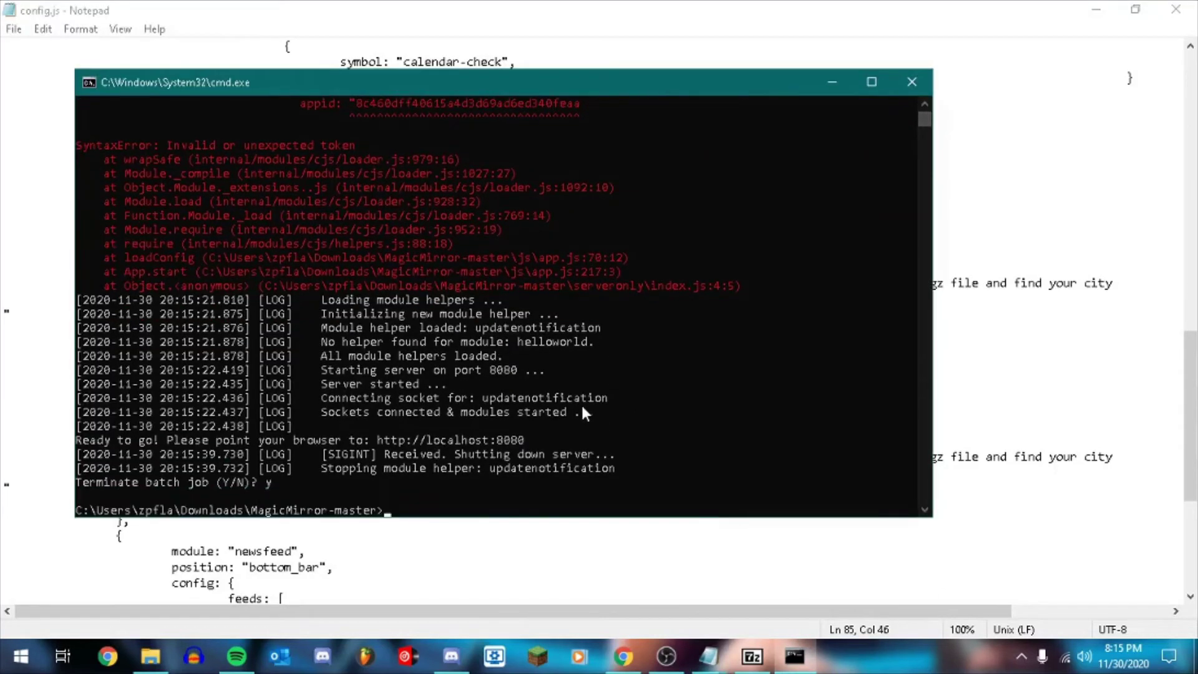
text(cls)
key(Return)
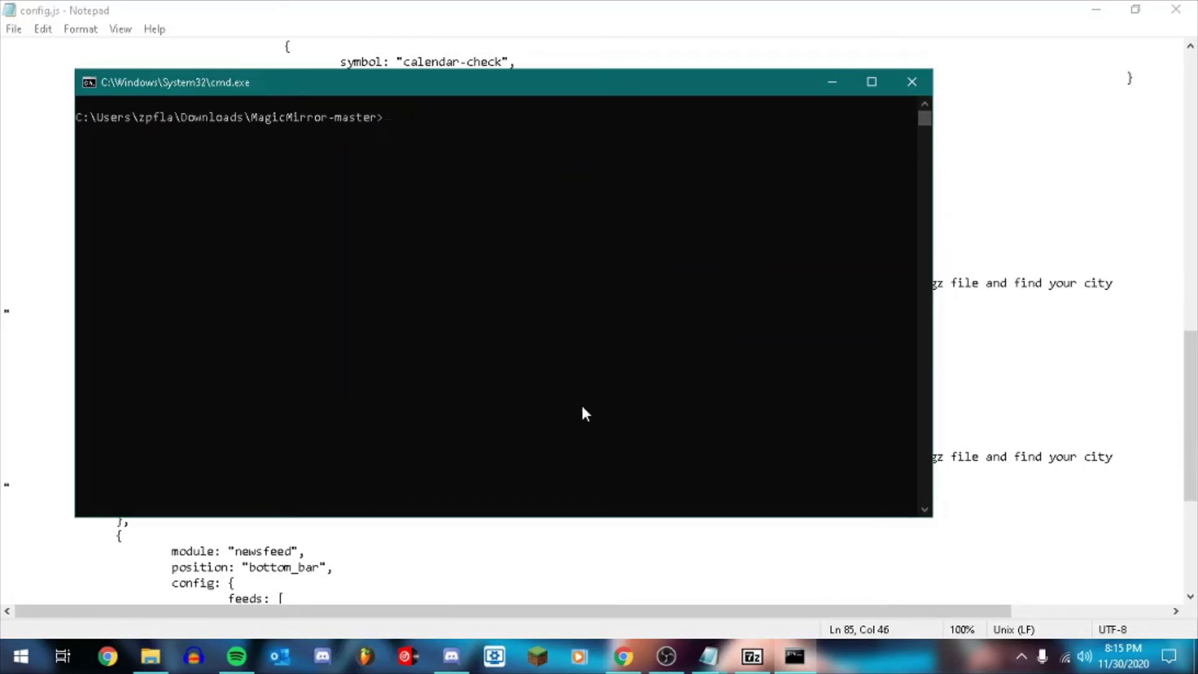
text(npm run server)
key(Return)
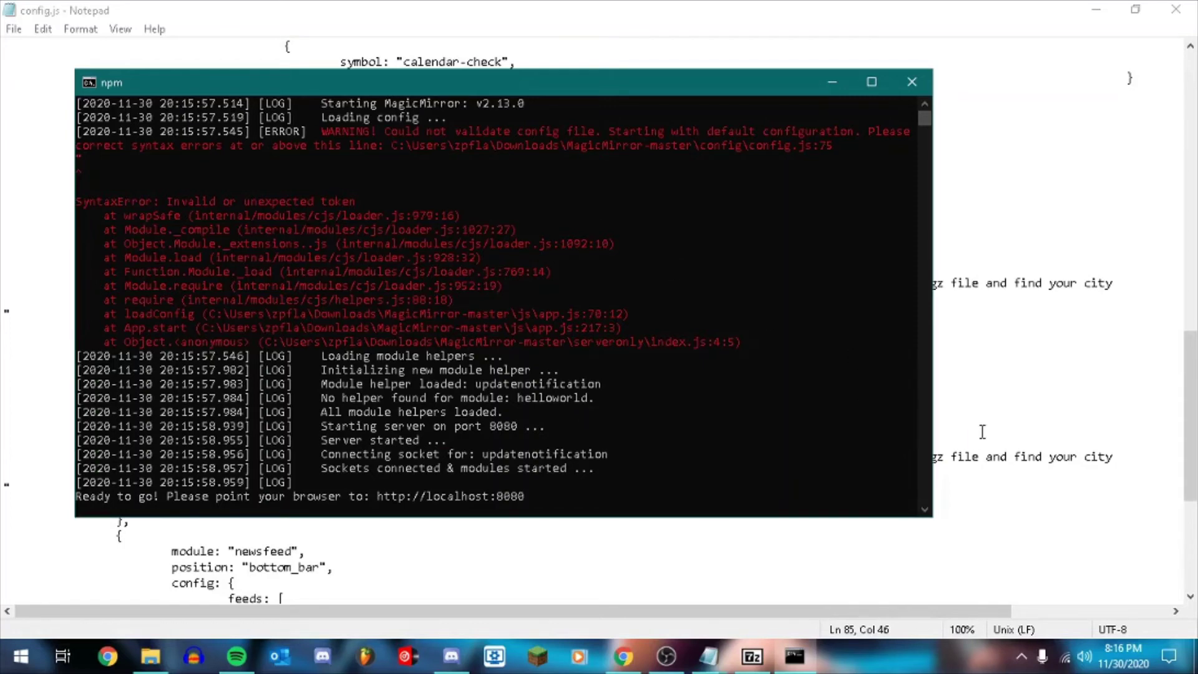
In config.js, delete the stray quotation mark on the line below the appid in the currentweather and weatherforecast modules, and save the file
click(1017, 394)
click(951, 359)
click(903, 304)
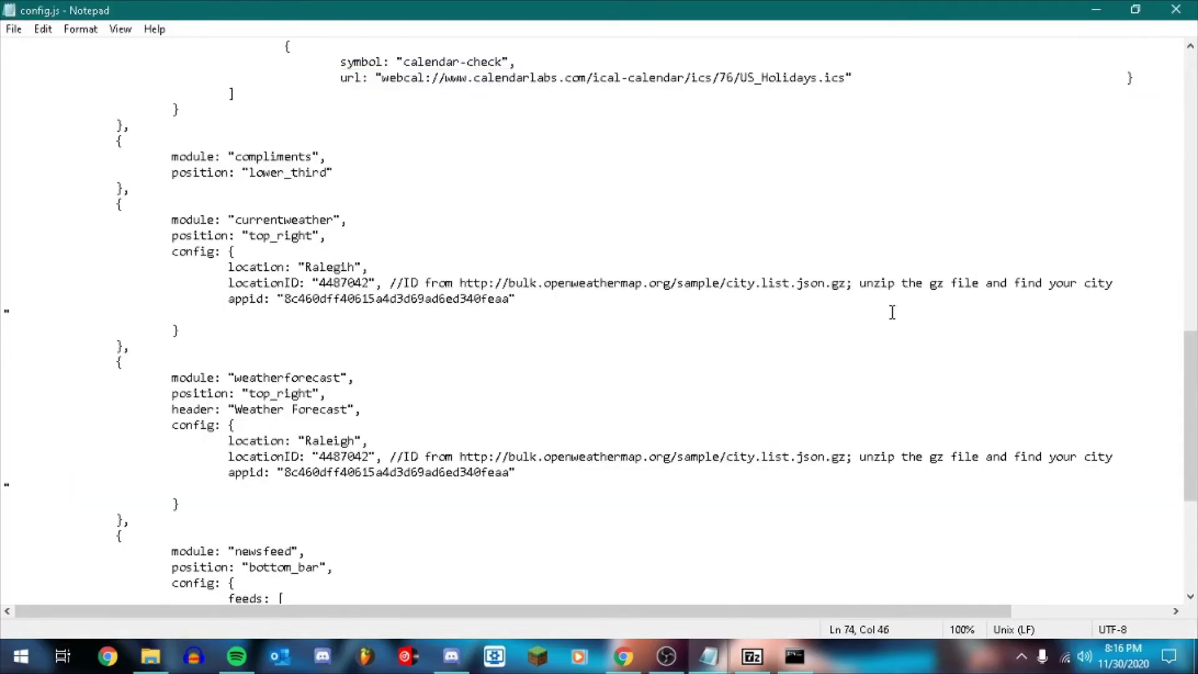
click(26, 312)
key(BackSpace)
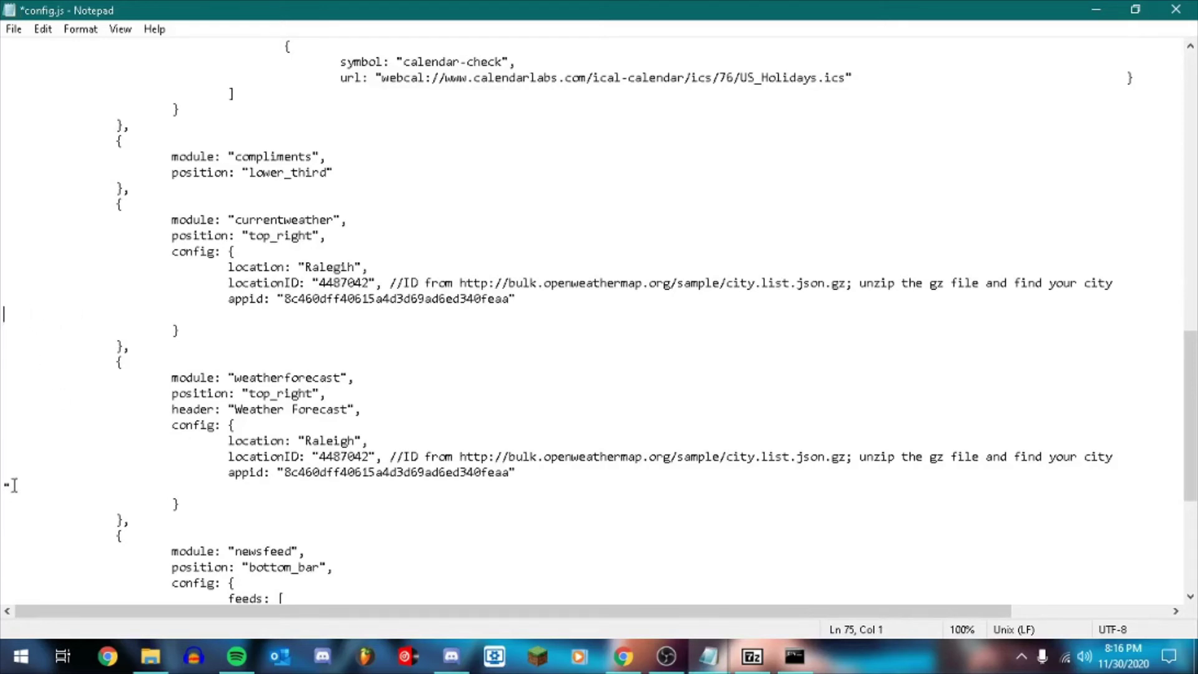
click(10, 486)
key(BackSpace)
key(ctrl+s)
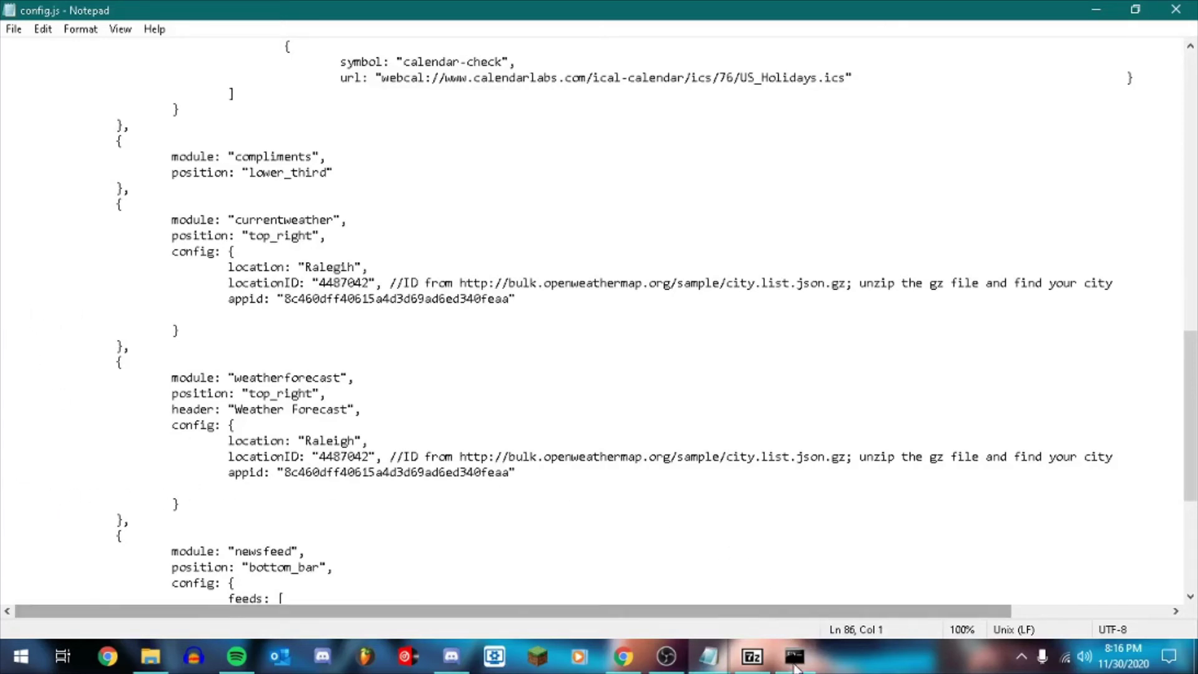
Return to the command prompt, terminate the running server job, clear the screen and run "npm run server" again
click(794, 656)
key(ctrl+c)
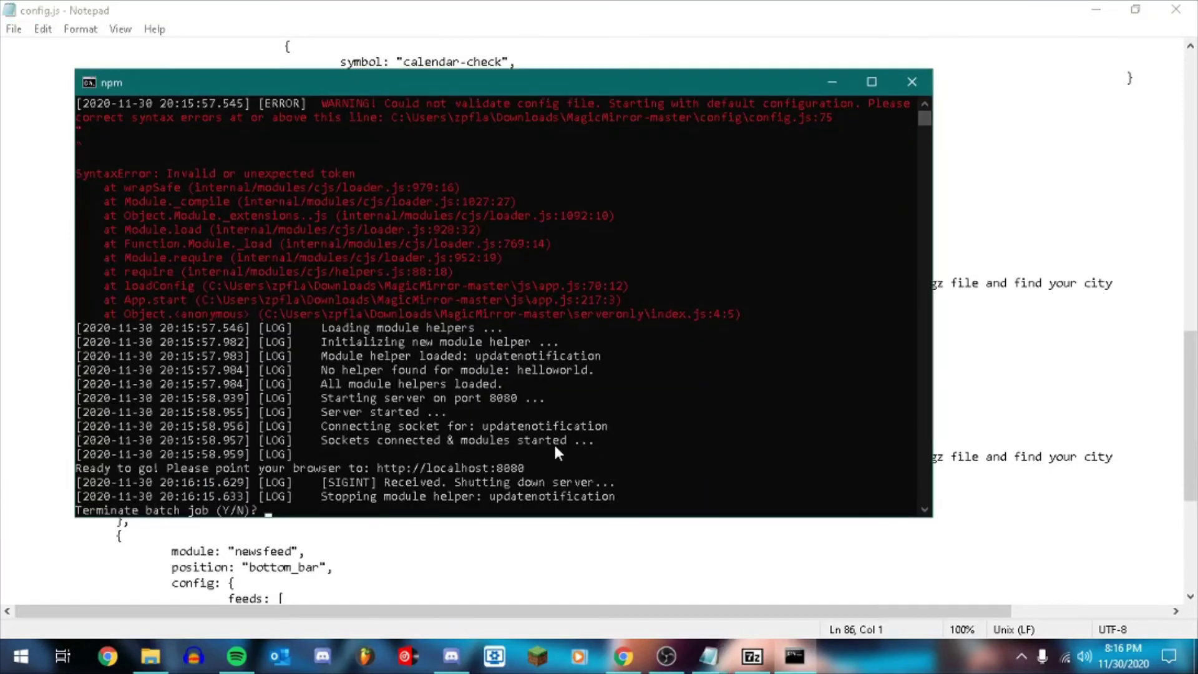
text(y)
key(Return)
text(cls)
key(Return)
text(npm)
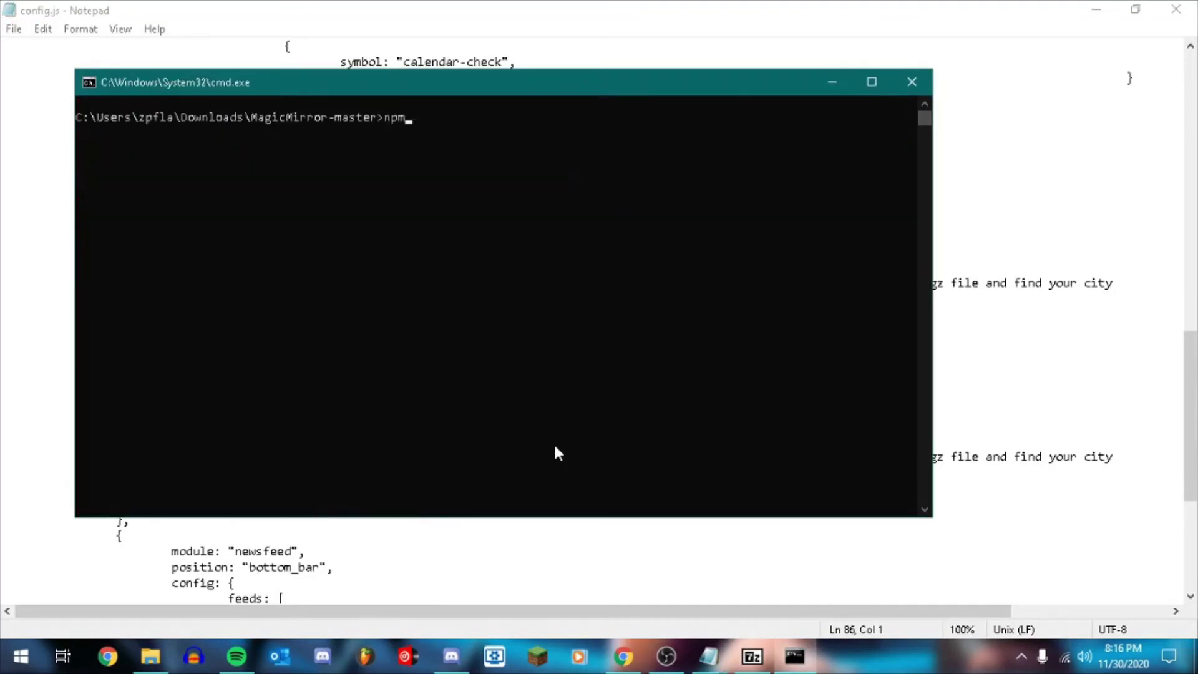
text( run server)
key(Return)
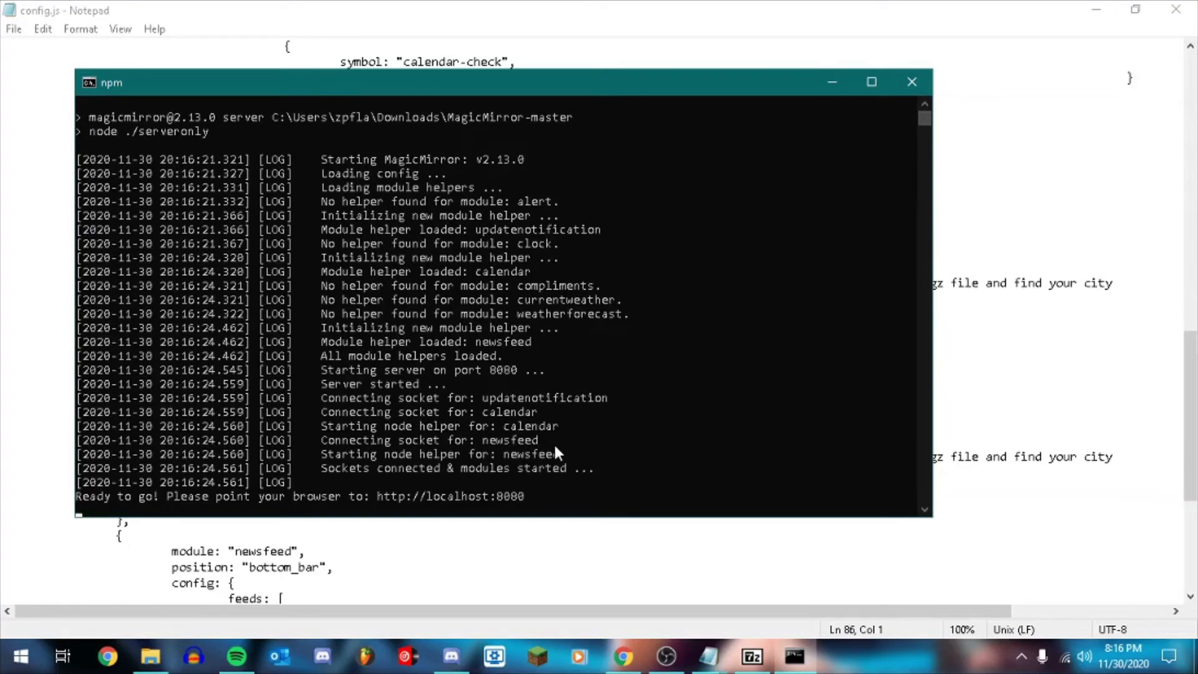
drag(531, 497, 101, 512)
click(542, 498)
drag(530, 497, 387, 498)
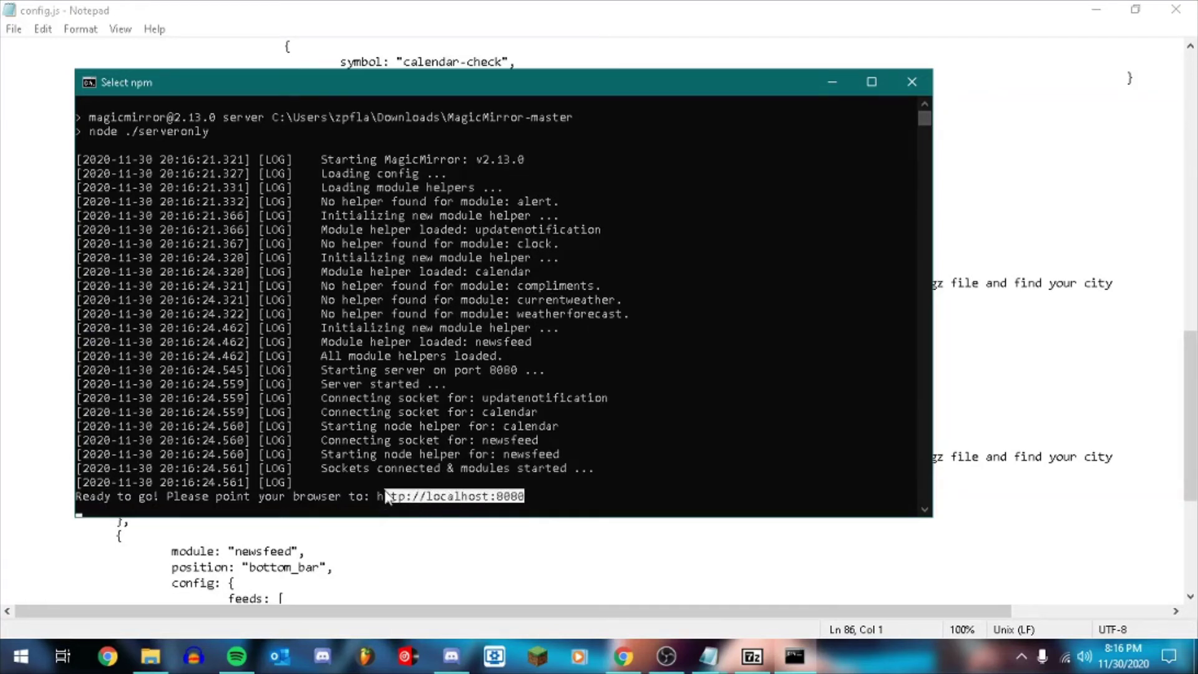
click(530, 497)
drag(530, 498, 376, 498)
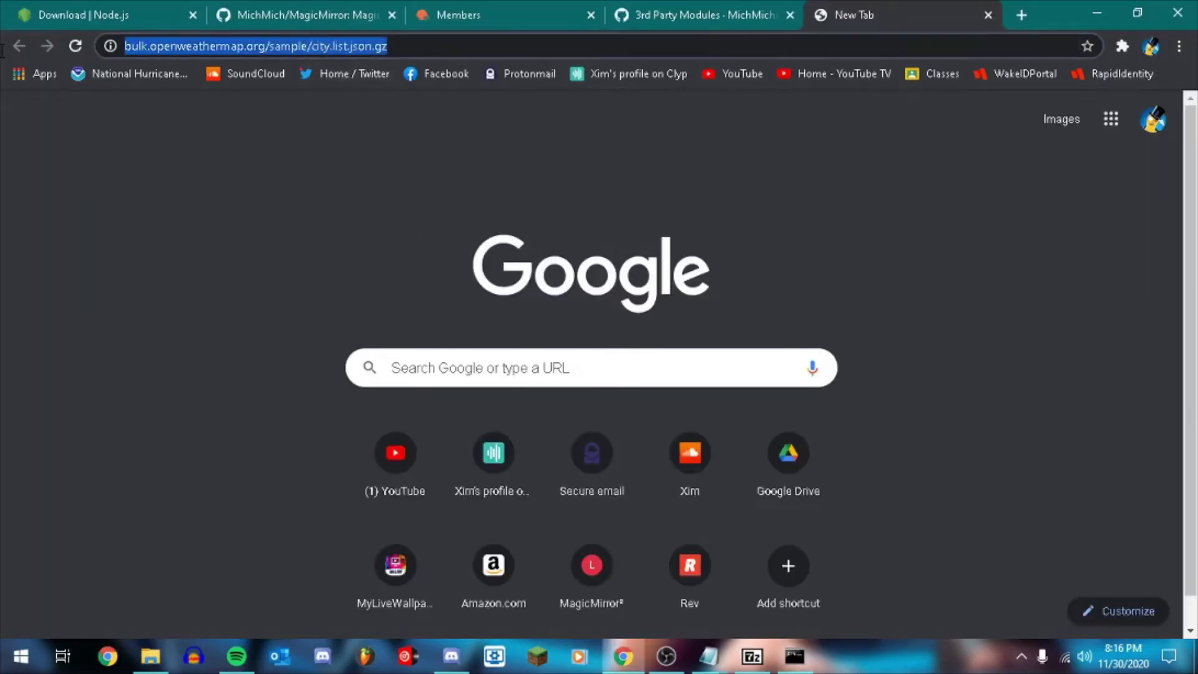
text(4487042)
key(ctrl+z)
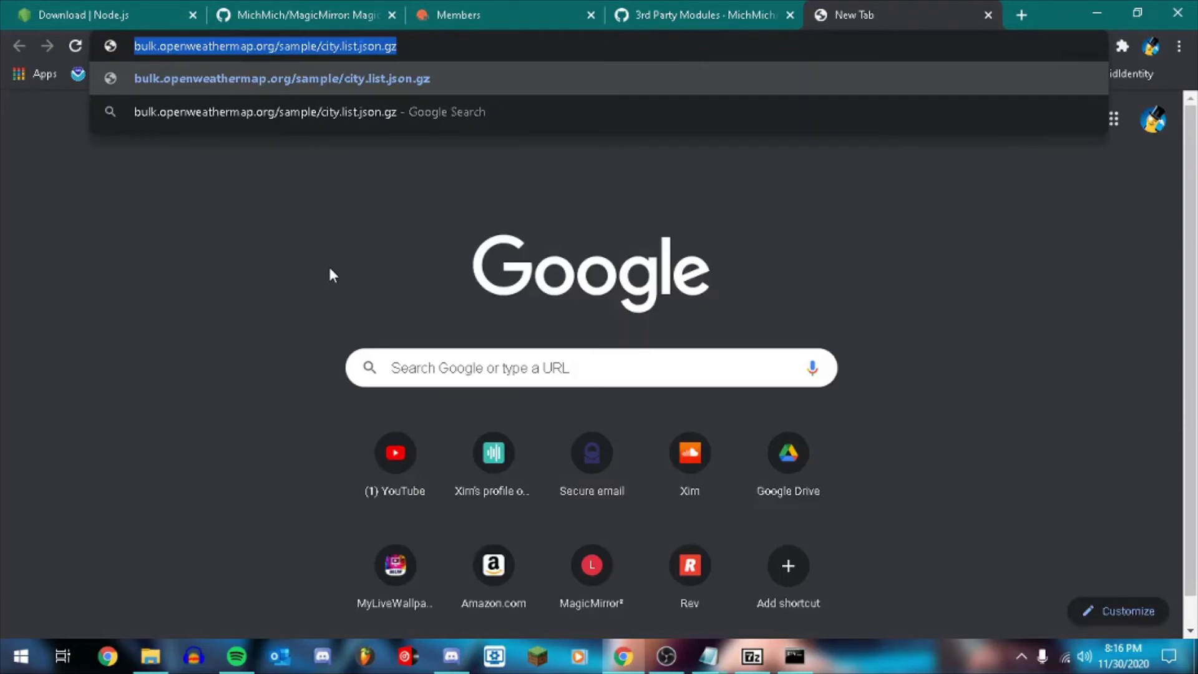
text(http:)
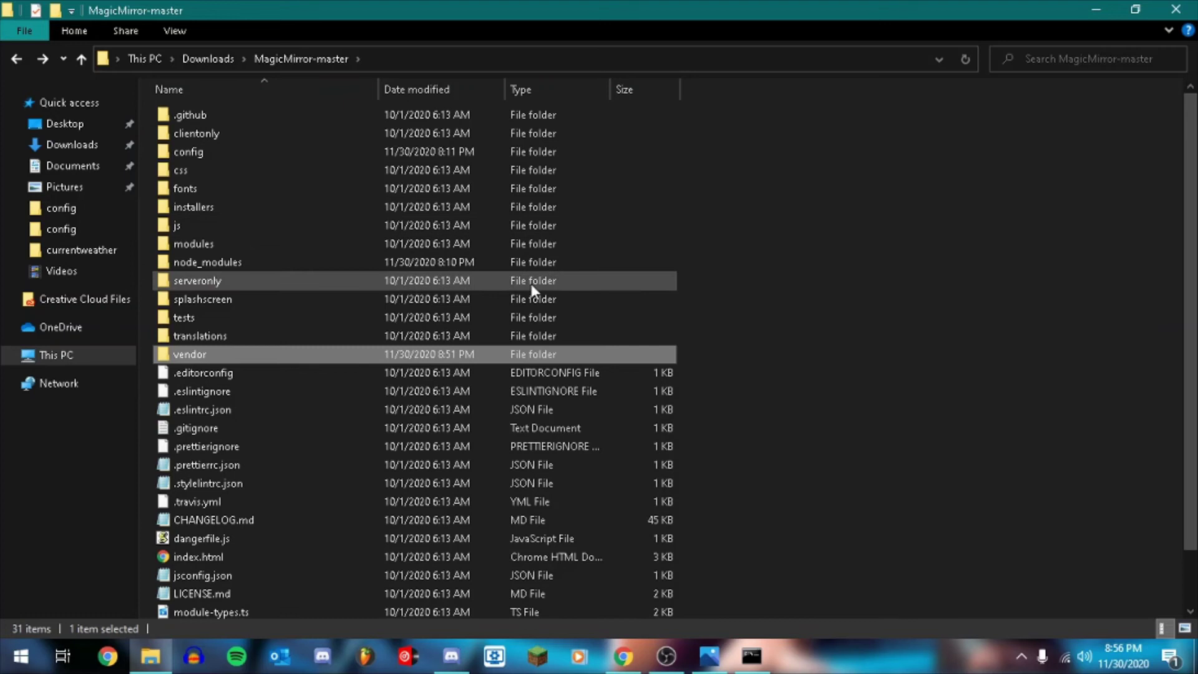
Install the dependencies of the vendor folder in MagicMirror-master by running "npm install" from a command prompt opened there
double_click(250, 355)
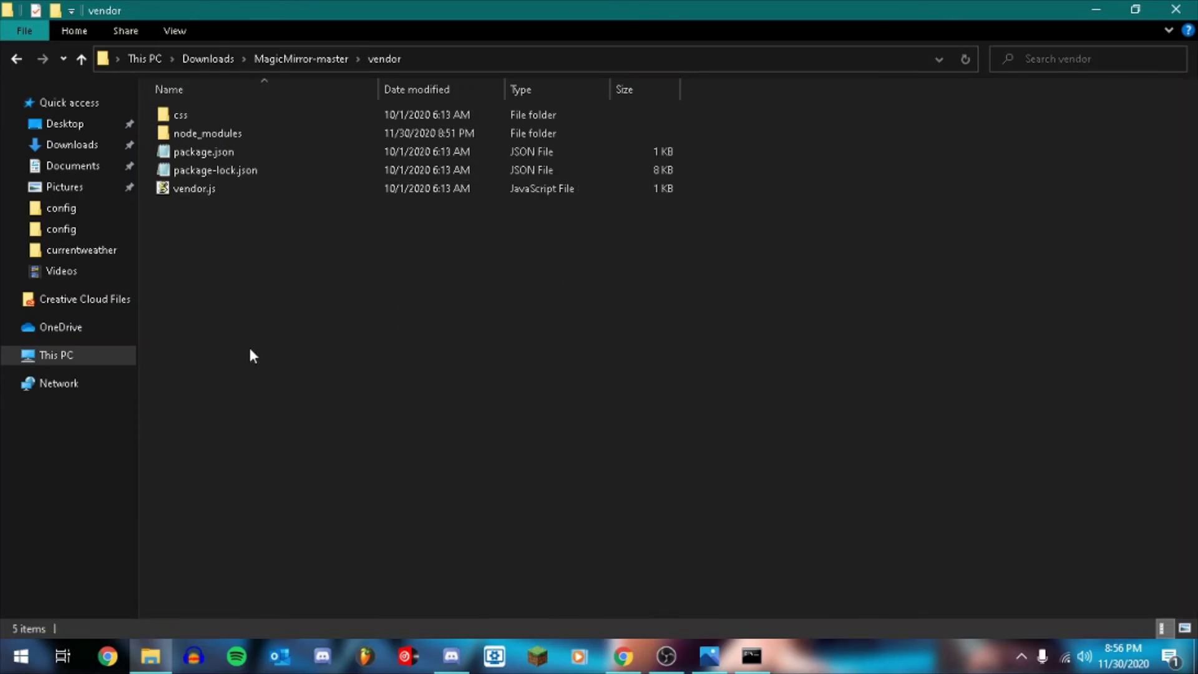
click(449, 62)
text(cmd)
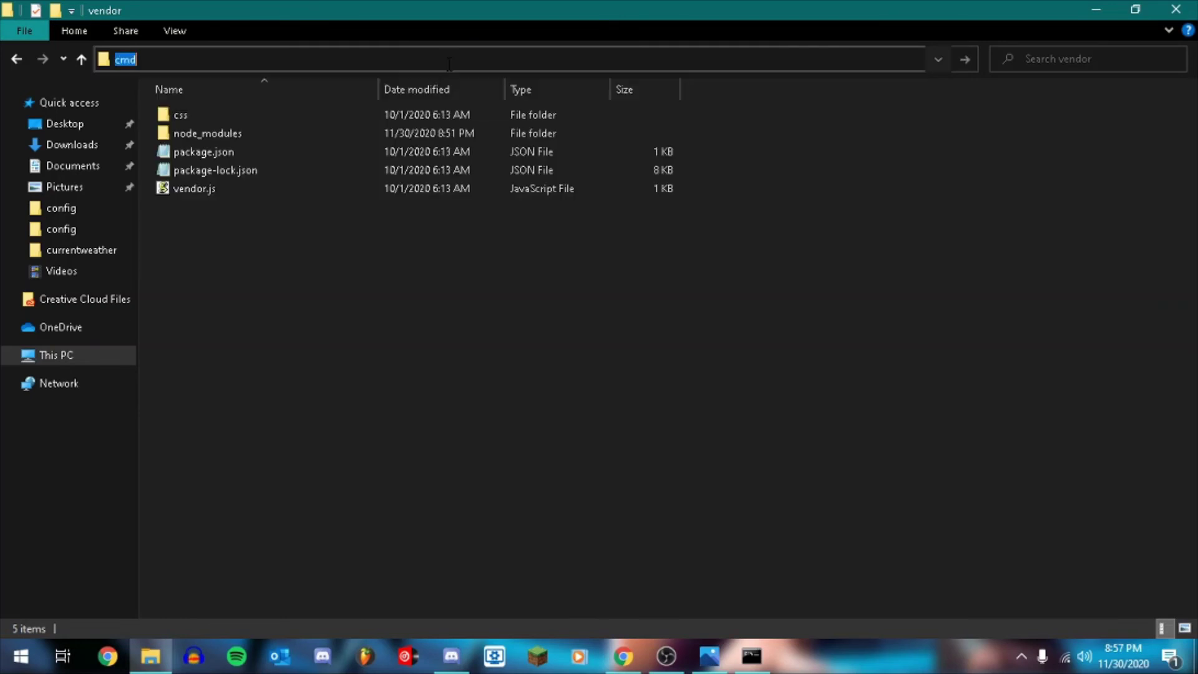
key(Return)
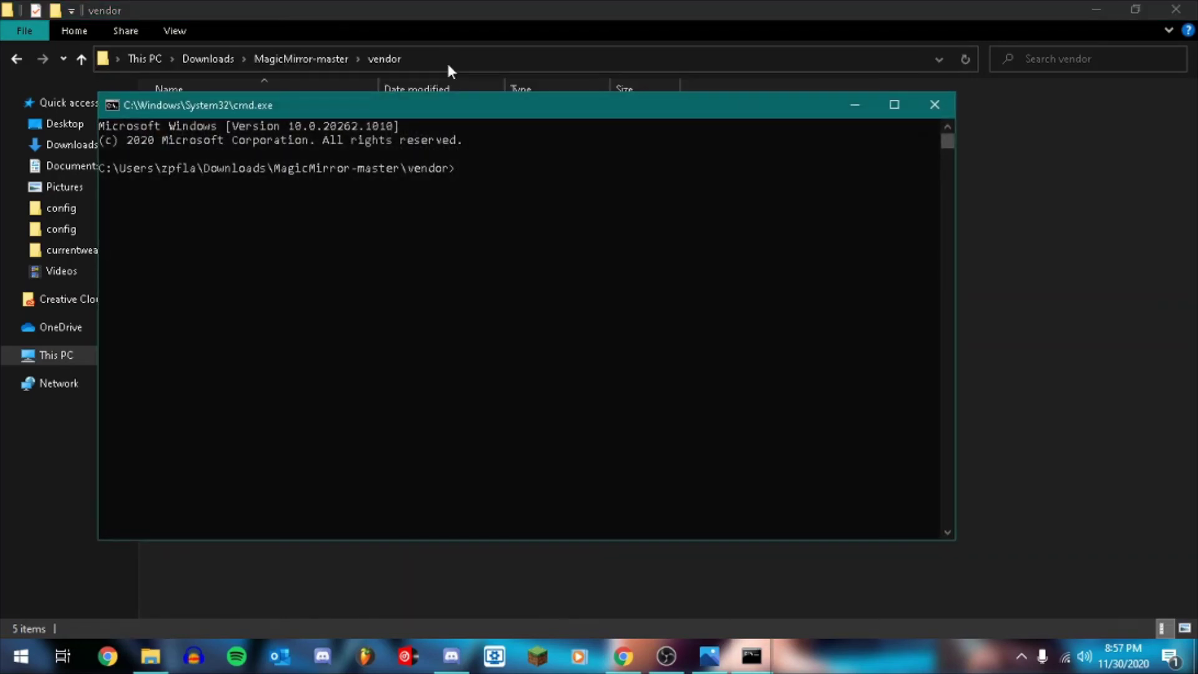
text(npm install)
key(Return)
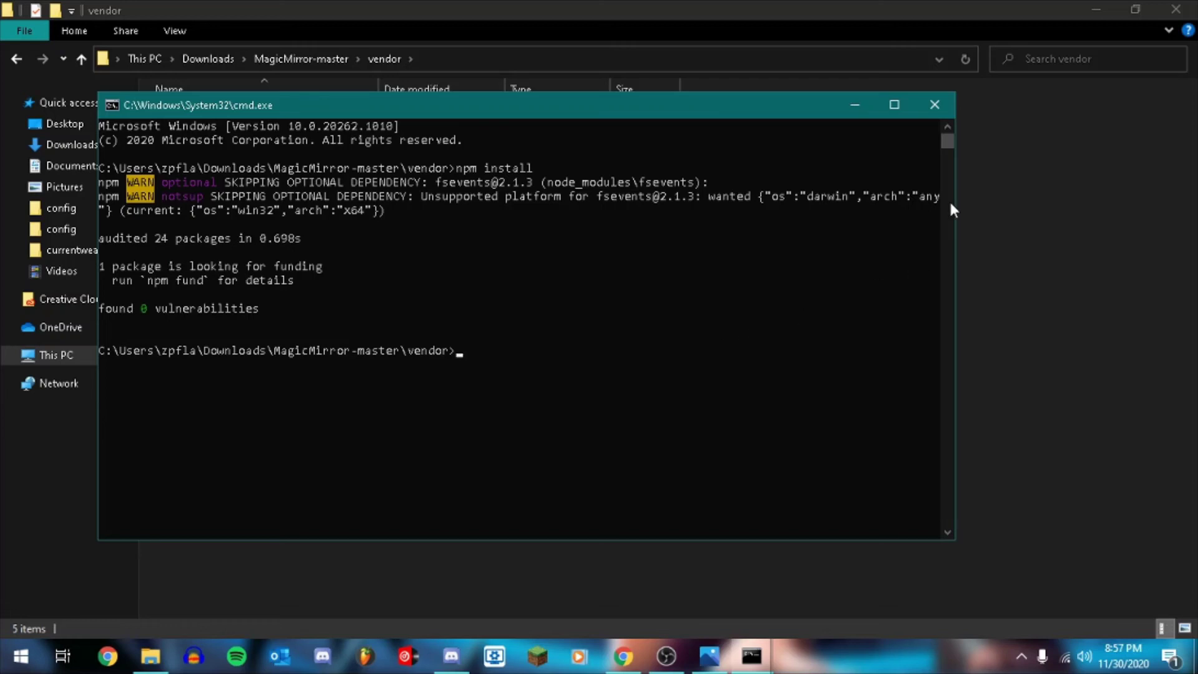
click(934, 105)
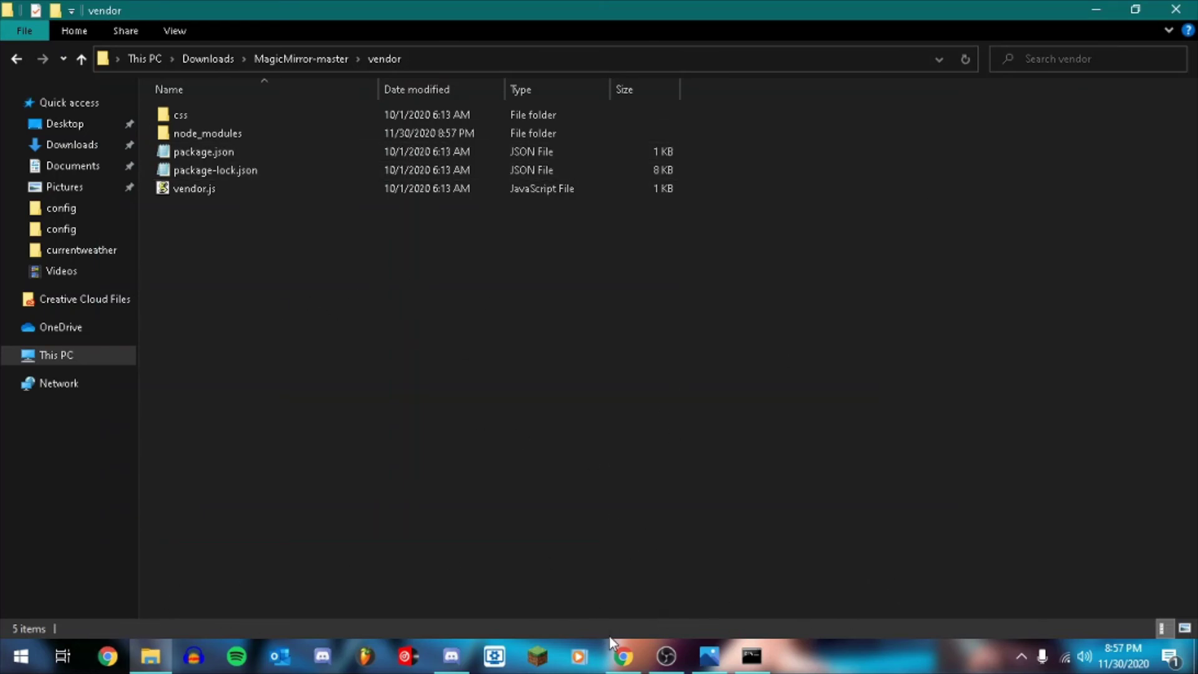
Switch to Chrome and view the MagicMirror page at localhost:8080
click(623, 655)
click(751, 656)
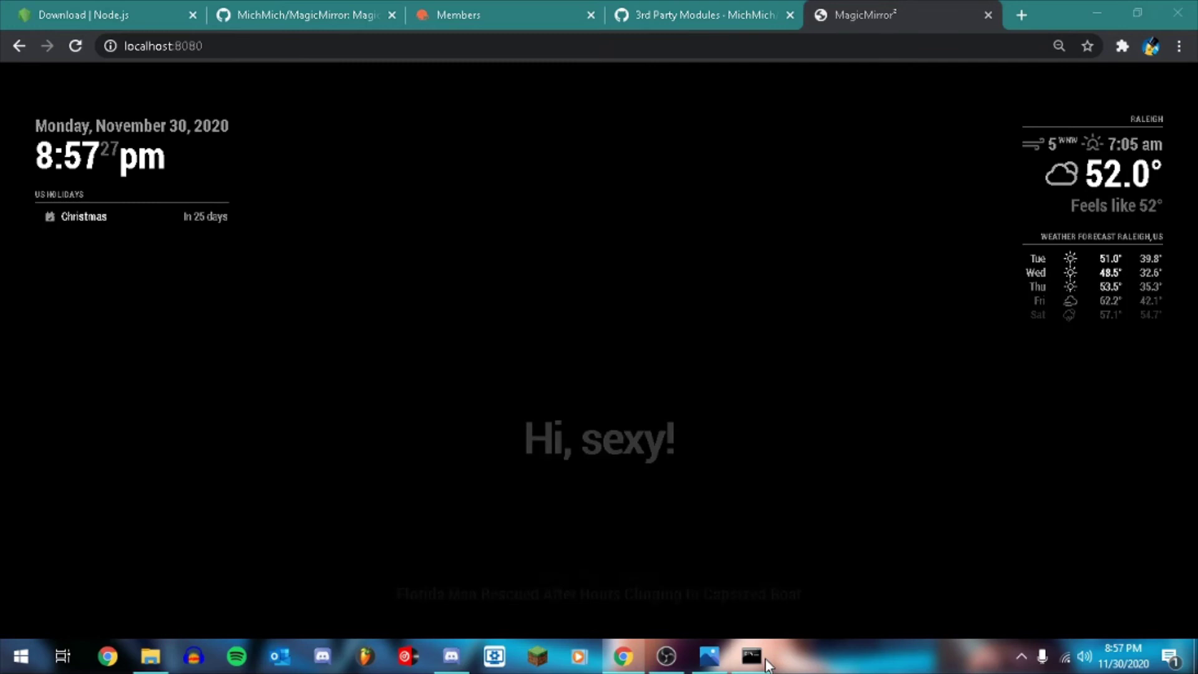
click(836, 477)
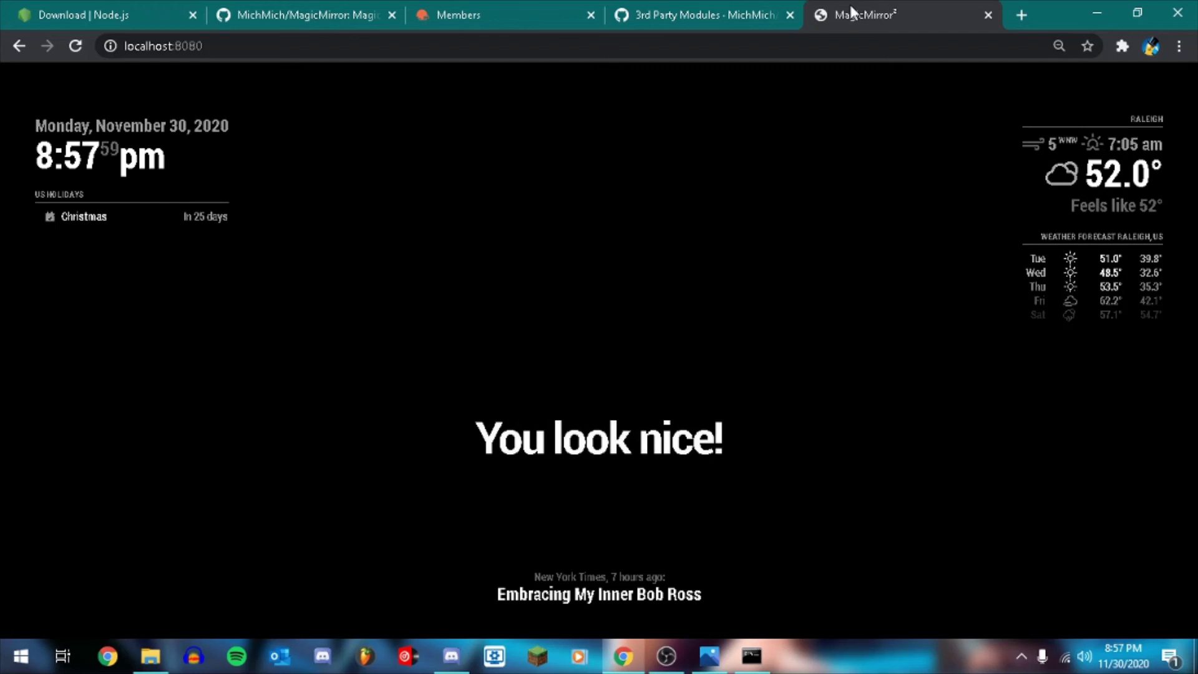
Look at the MagicMirror GitHub repository page and examine the module categories and tables on its 3rd Party Modules wiki page
click(362, 5)
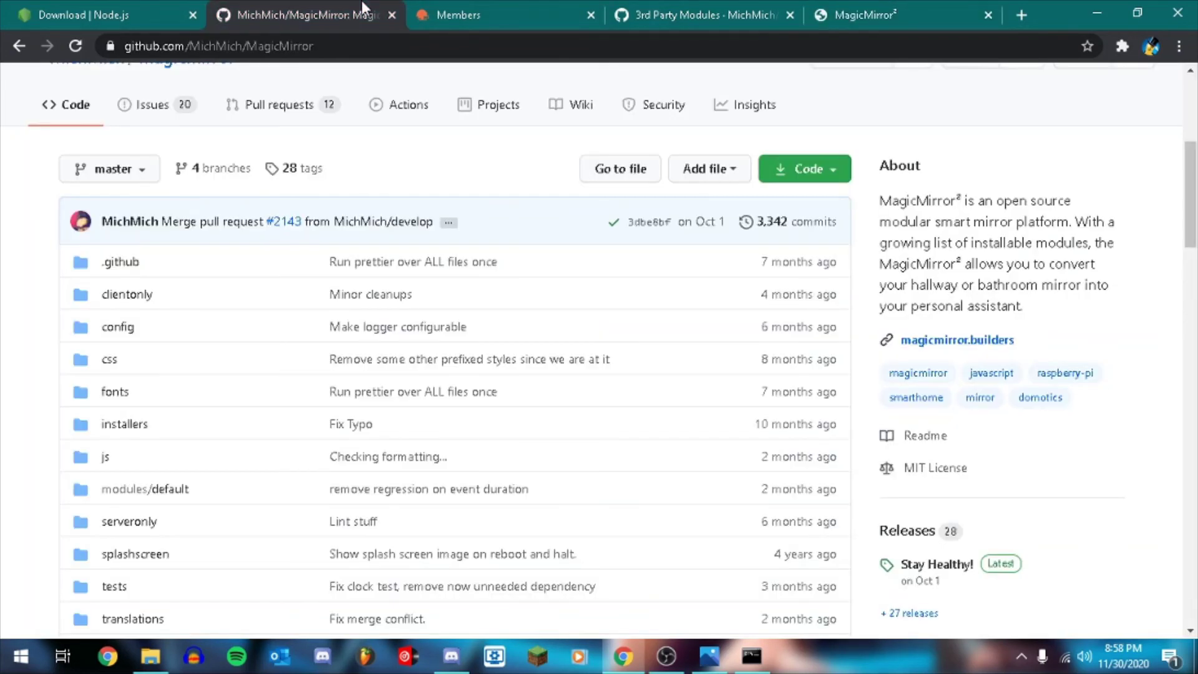
scroll(478, 345, up, 5)
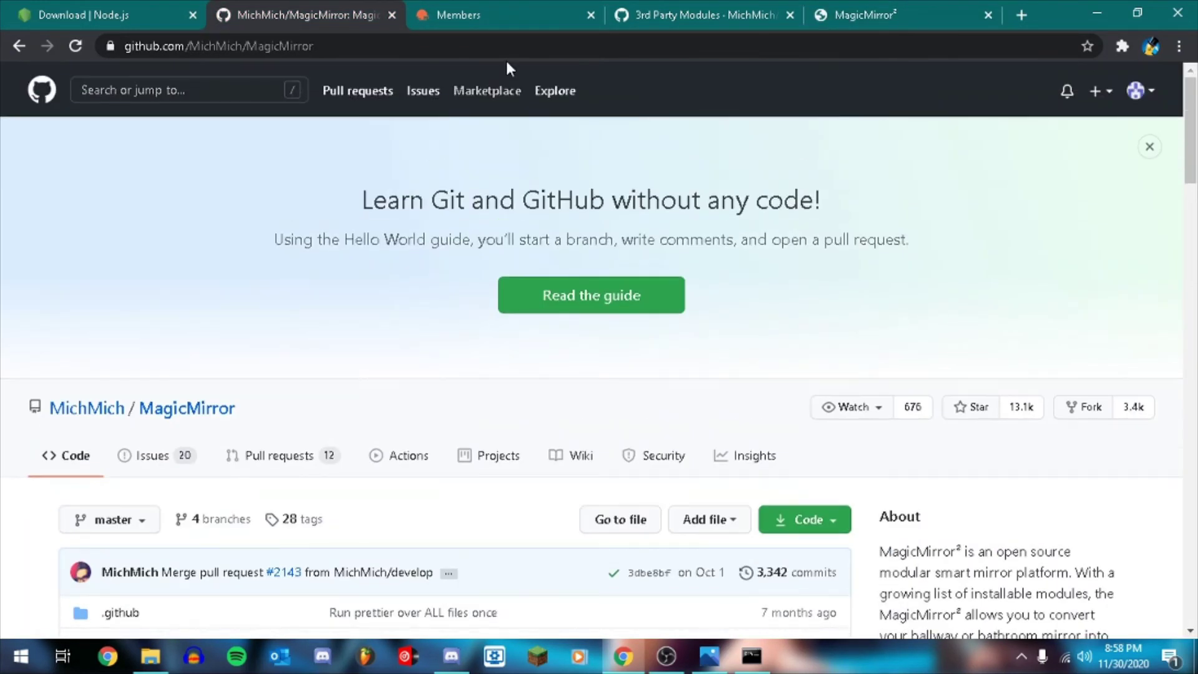
click(706, 1)
scroll(392, 211, down, 10)
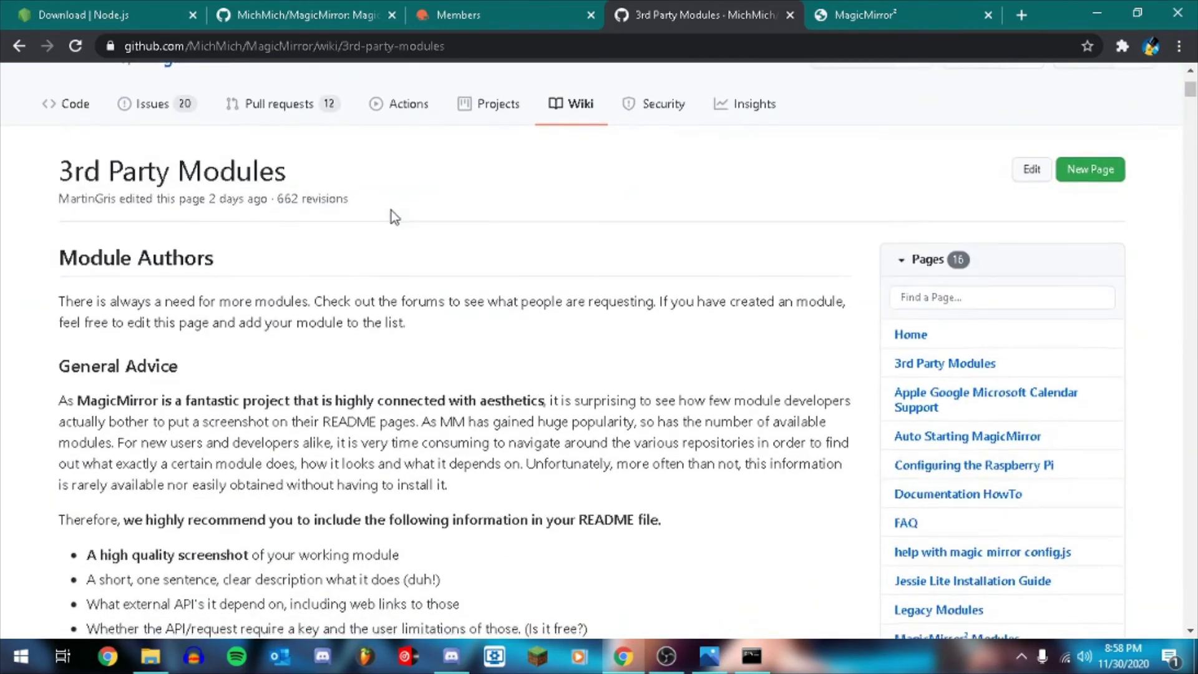
scroll(391, 211, down, 20)
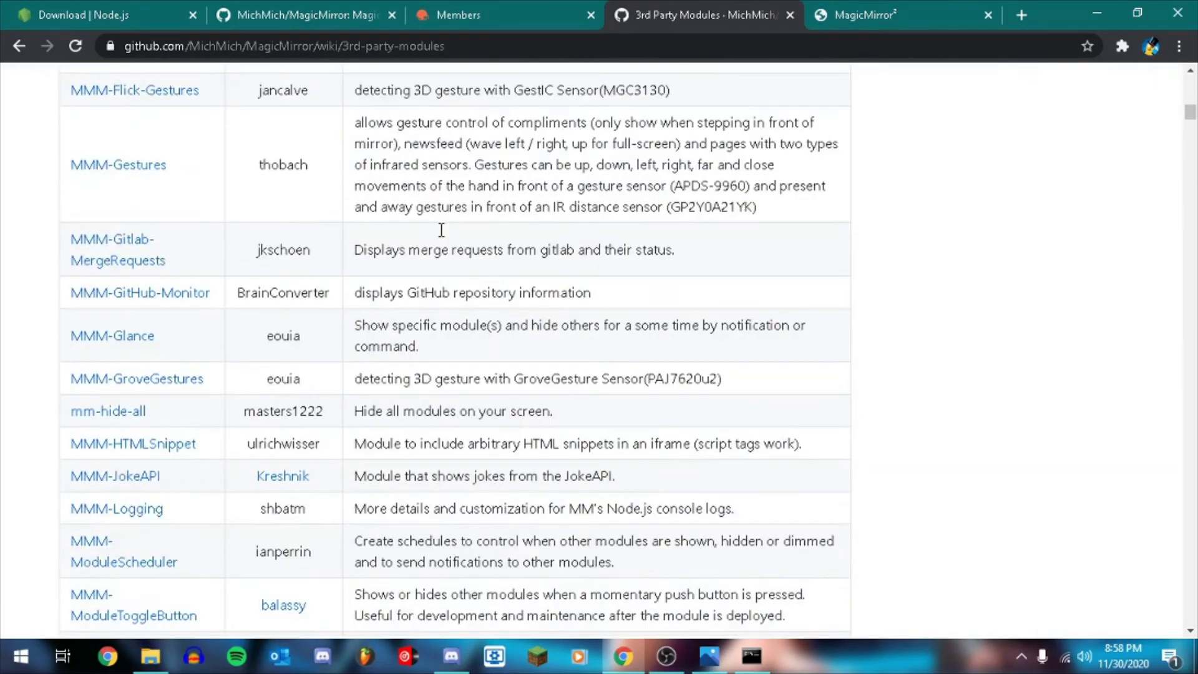
scroll(442, 230, down, 20)
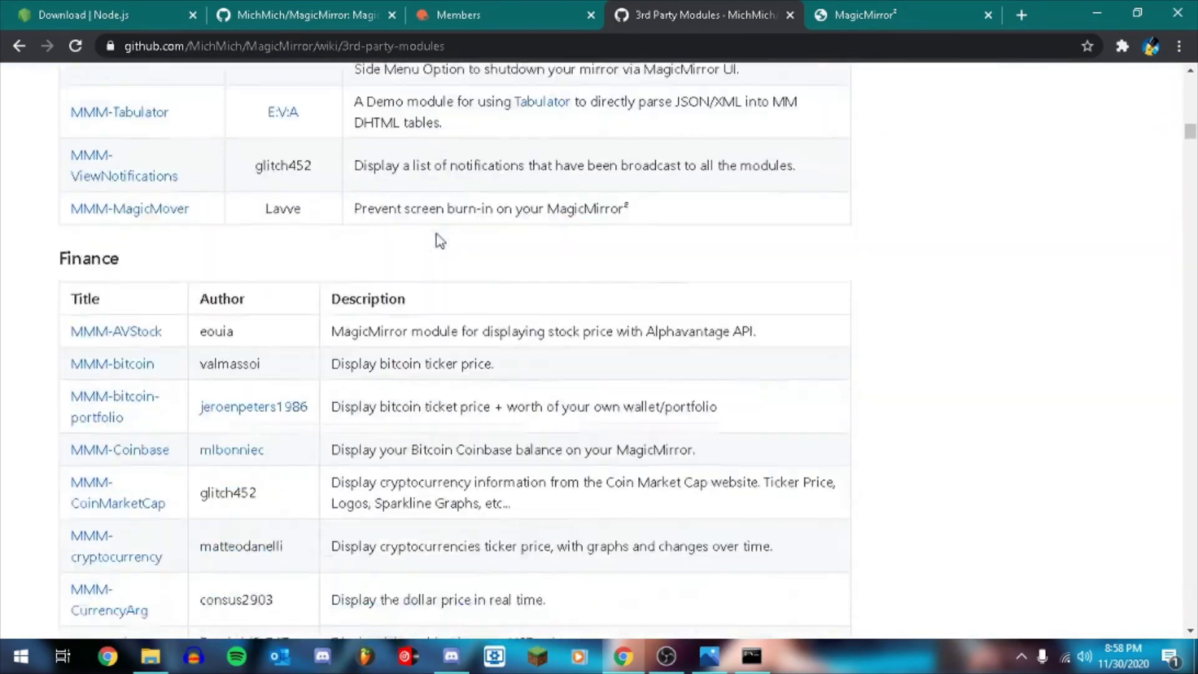
scroll(437, 233, down, 20)
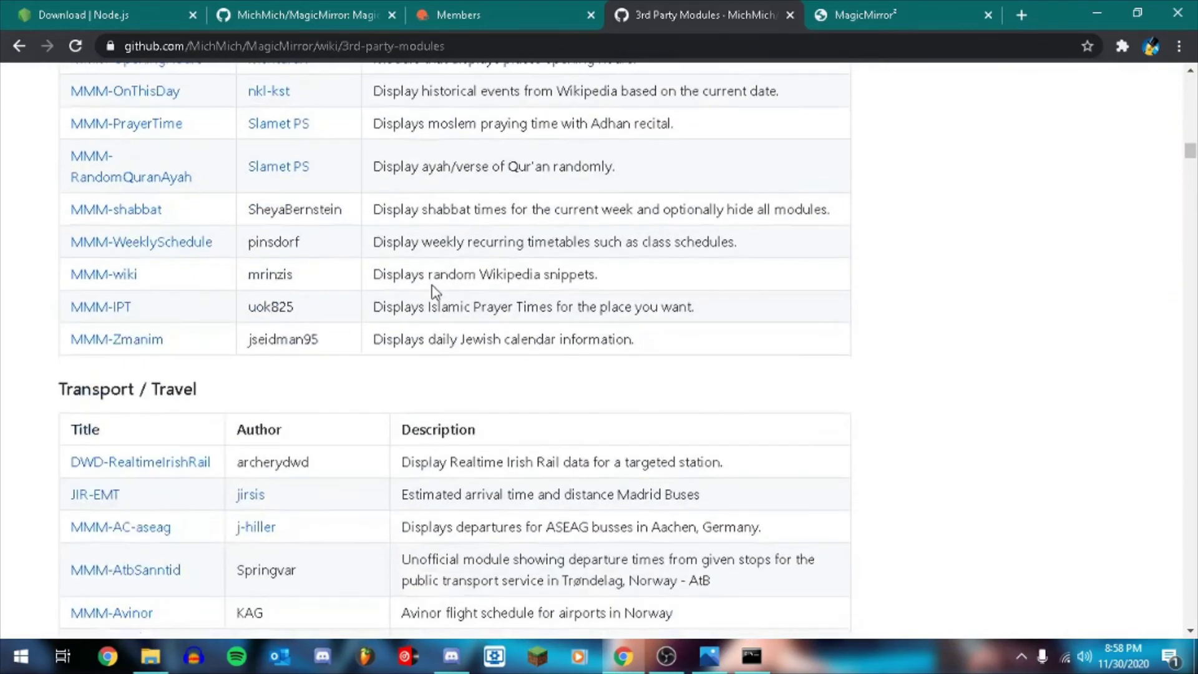
scroll(435, 291, down, 8)
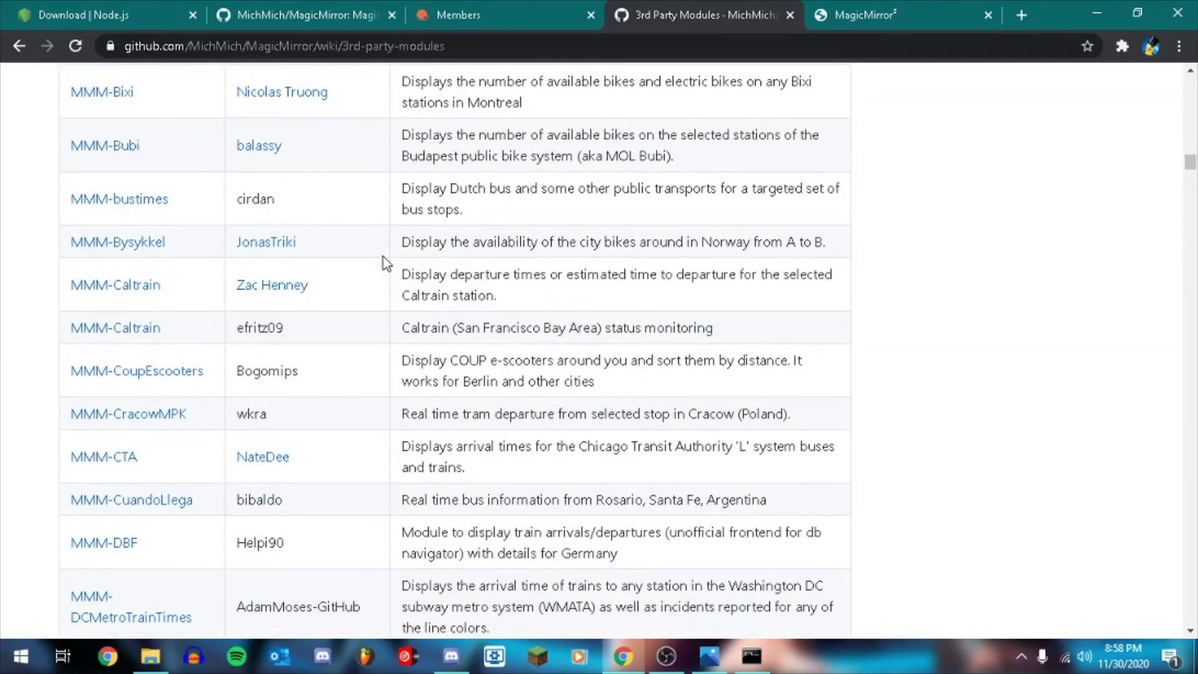
scroll(383, 257, down, 20)
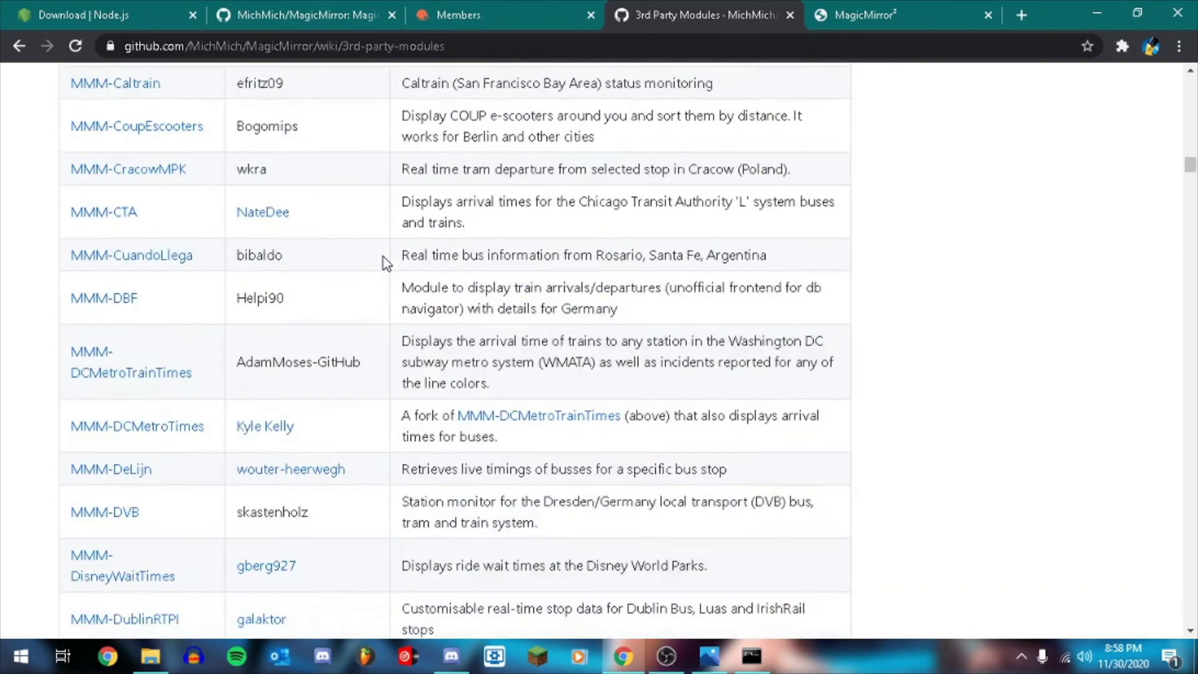
scroll(383, 257, down, 20)
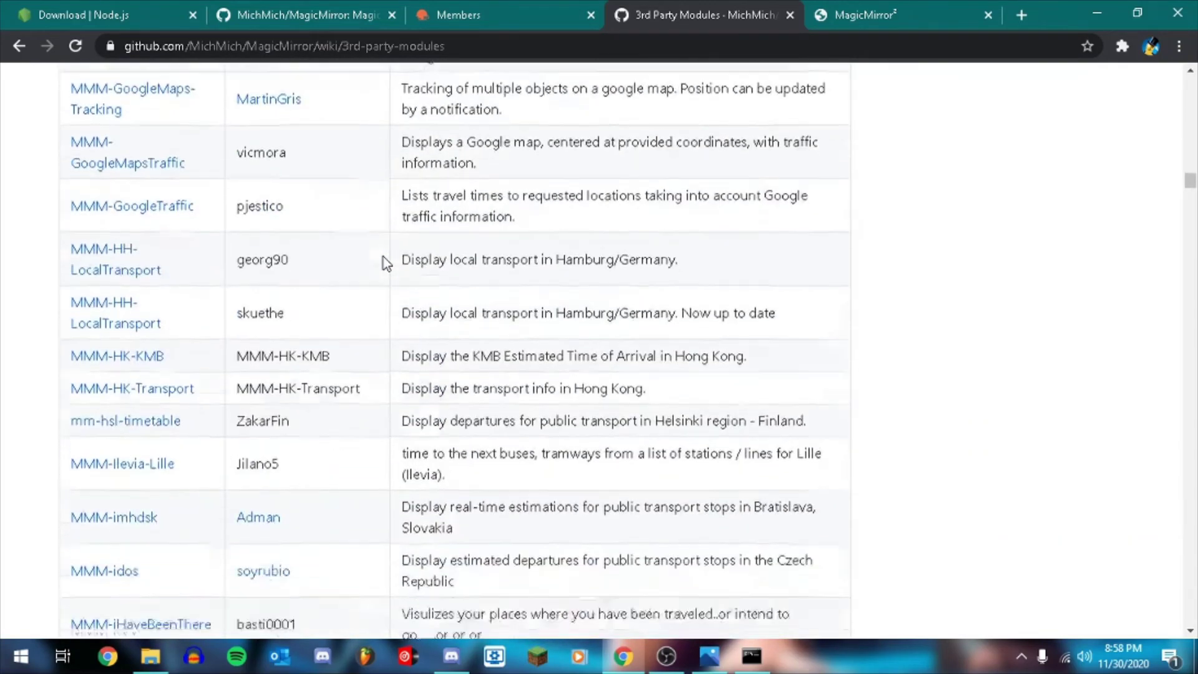
scroll(383, 256, down, 20)
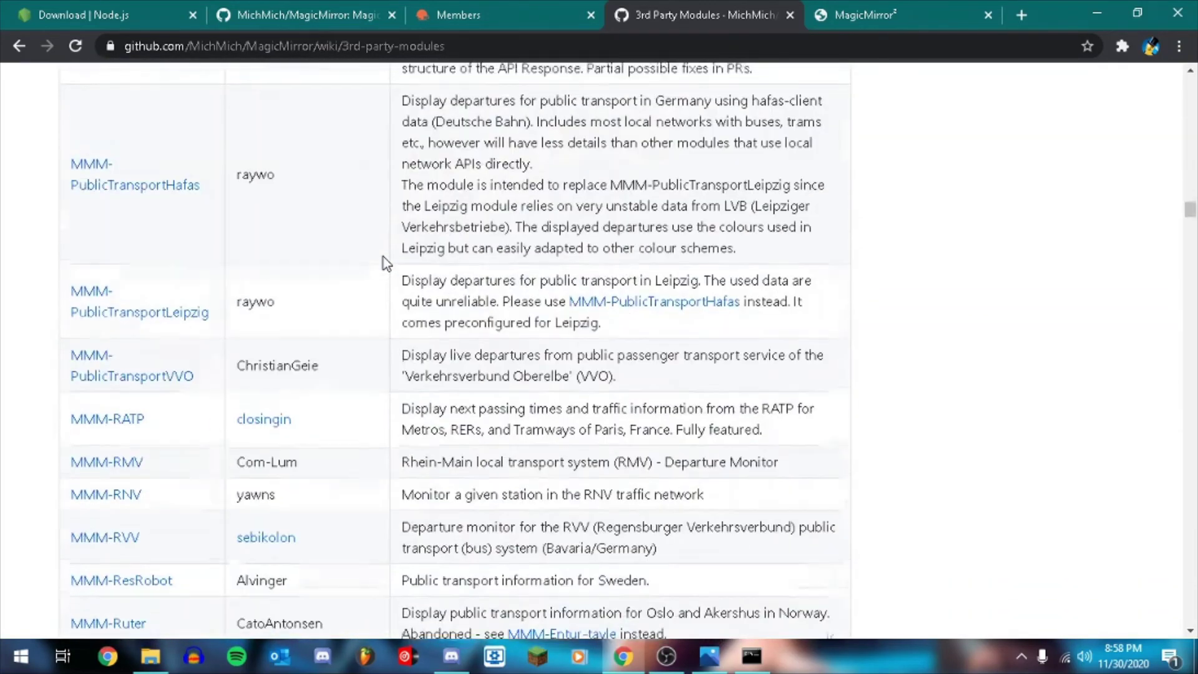
scroll(383, 261, down, 20)
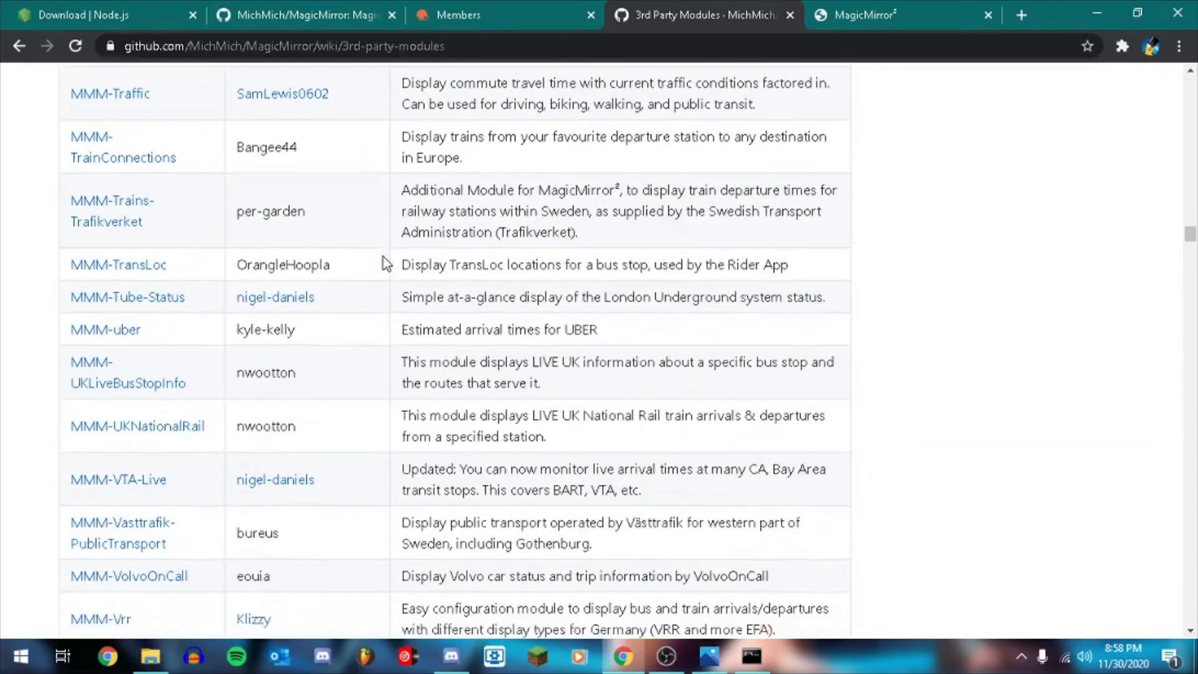
scroll(385, 263, down, 20)
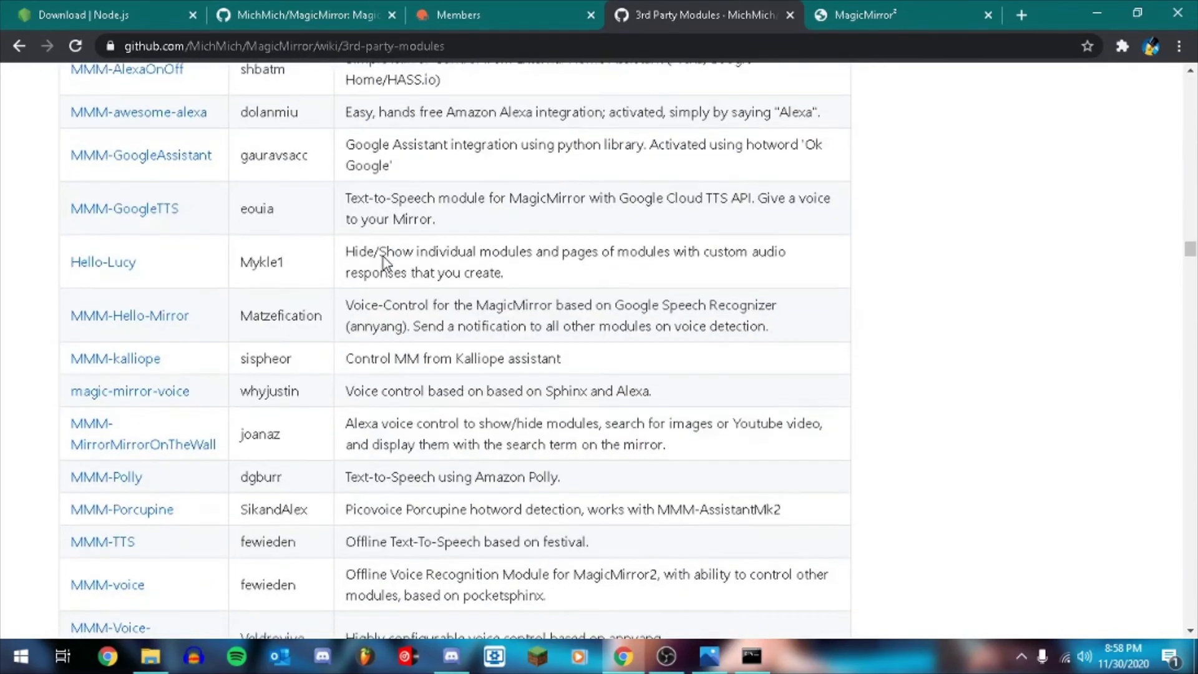
scroll(383, 264, up, 20)
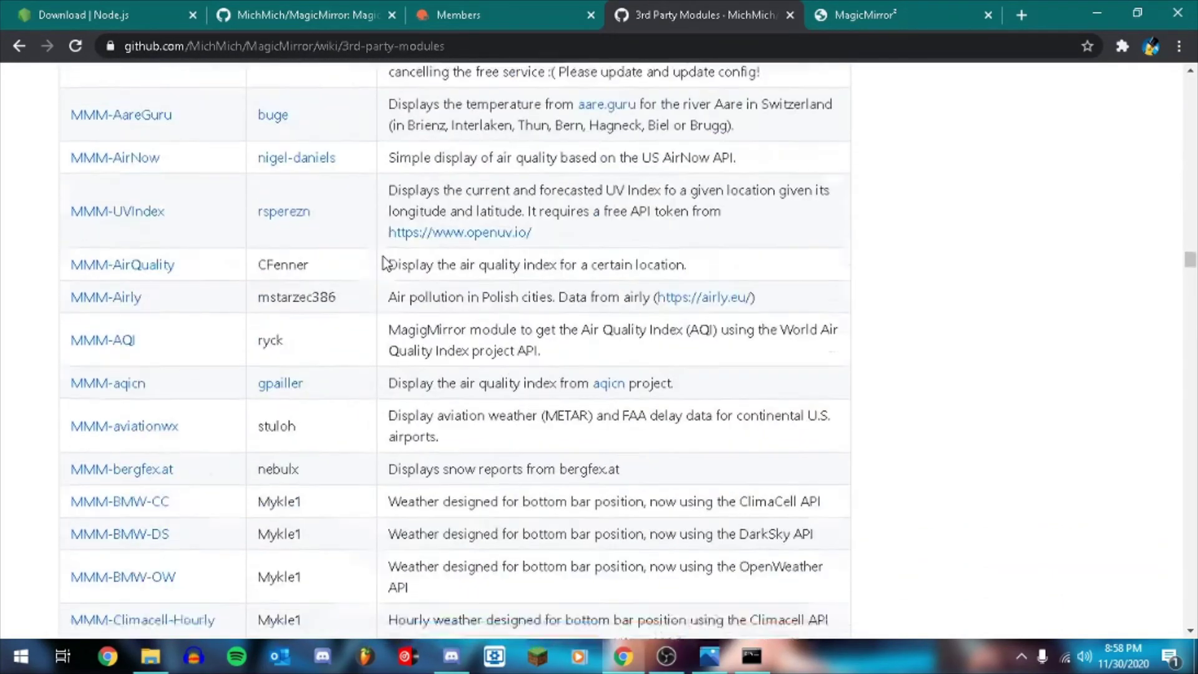
scroll(373, 254, up, 20)
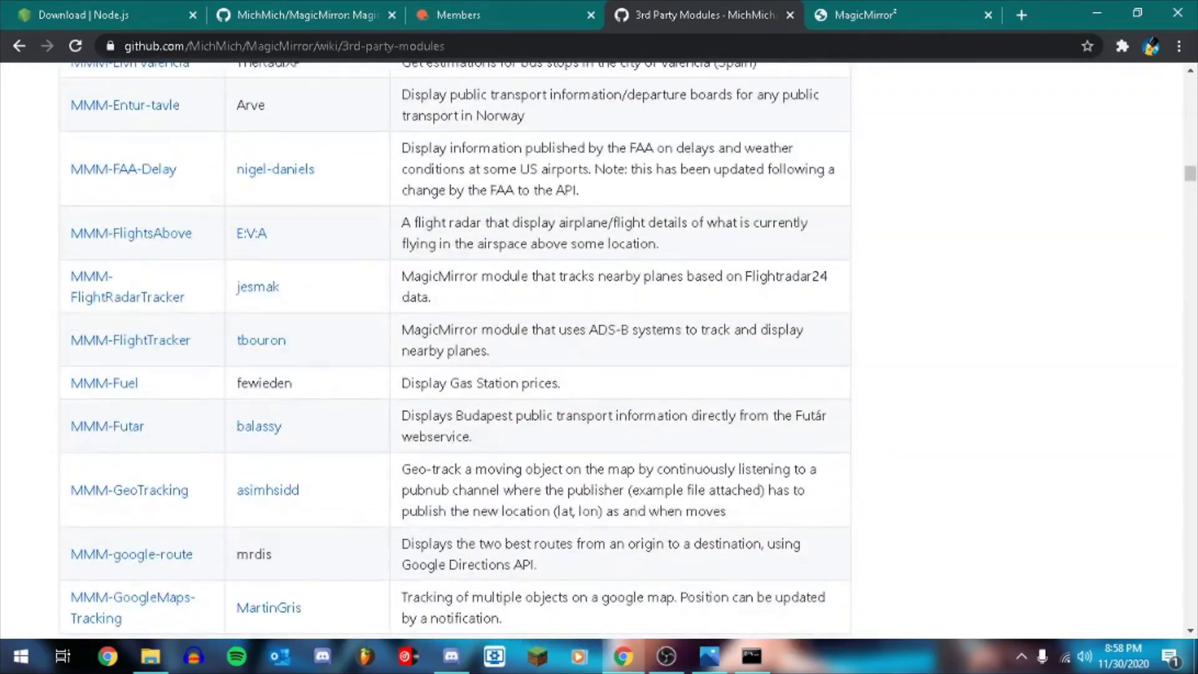
scroll(897, 404, up, 20)
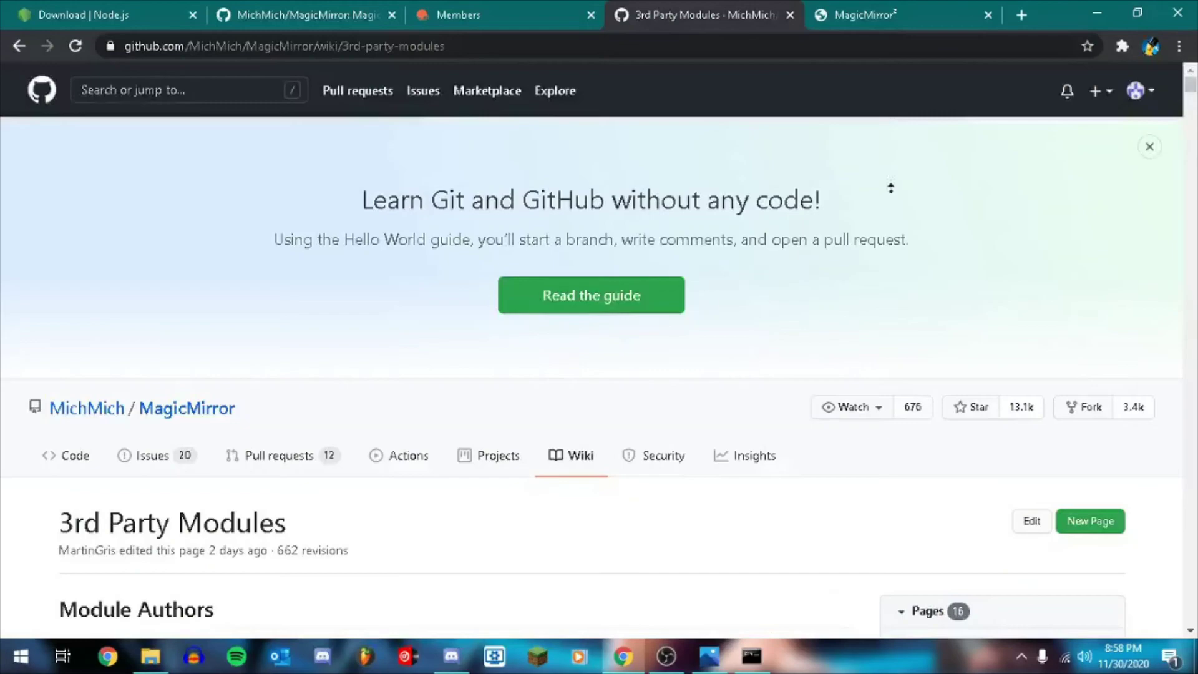
scroll(878, 244, down, 20)
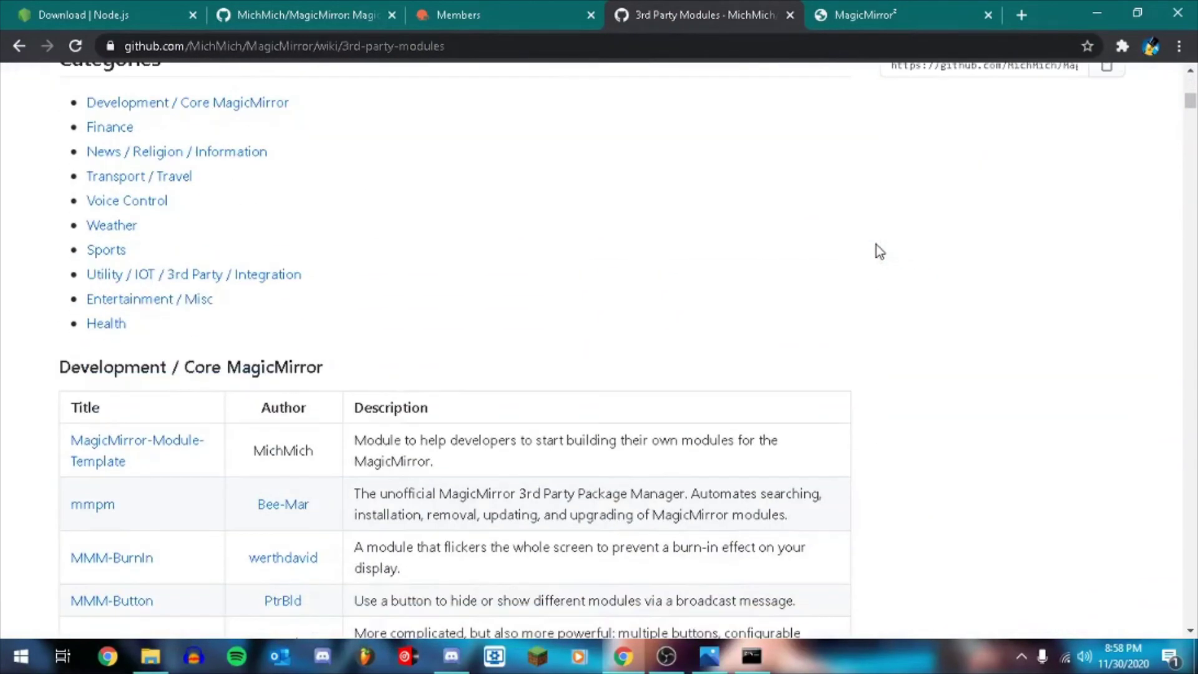
scroll(877, 245, up, 2)
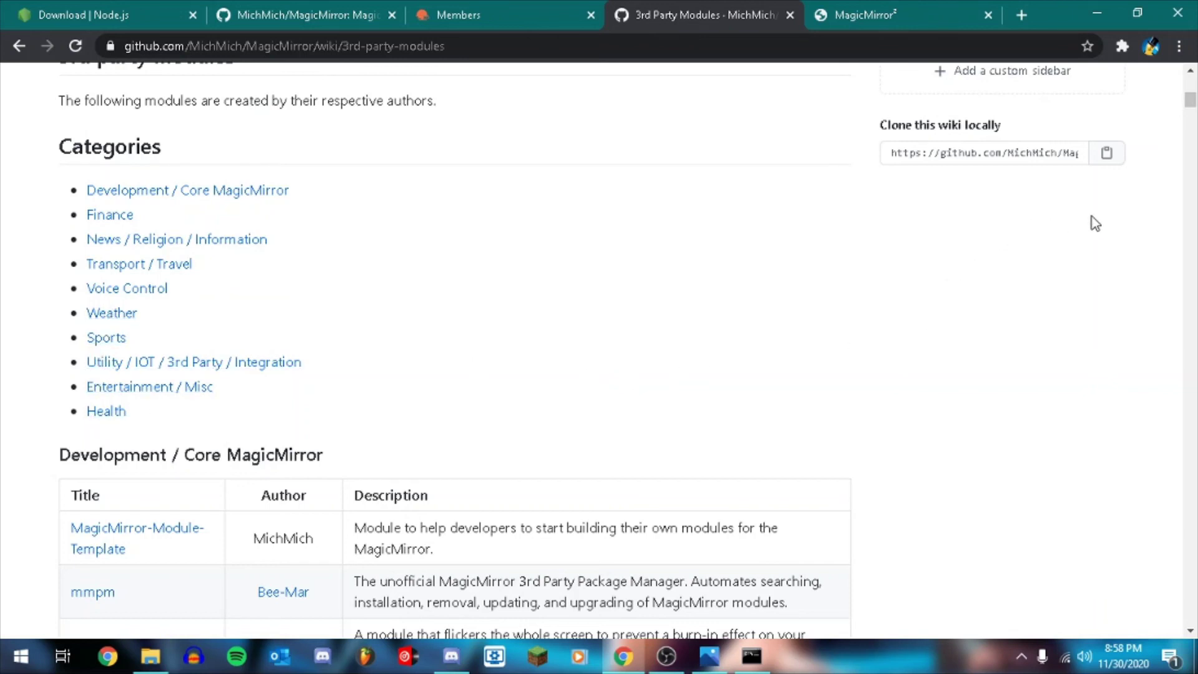
Minimize the browser and close the vendor folder window
click(1097, 13)
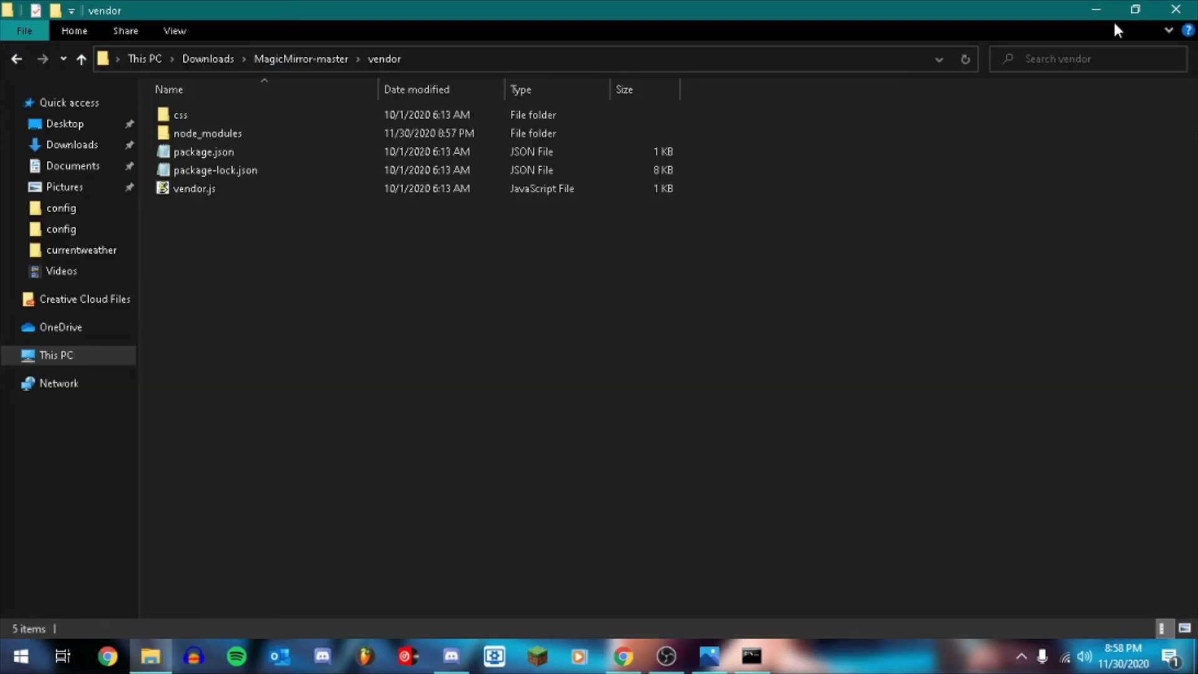
click(1193, 15)
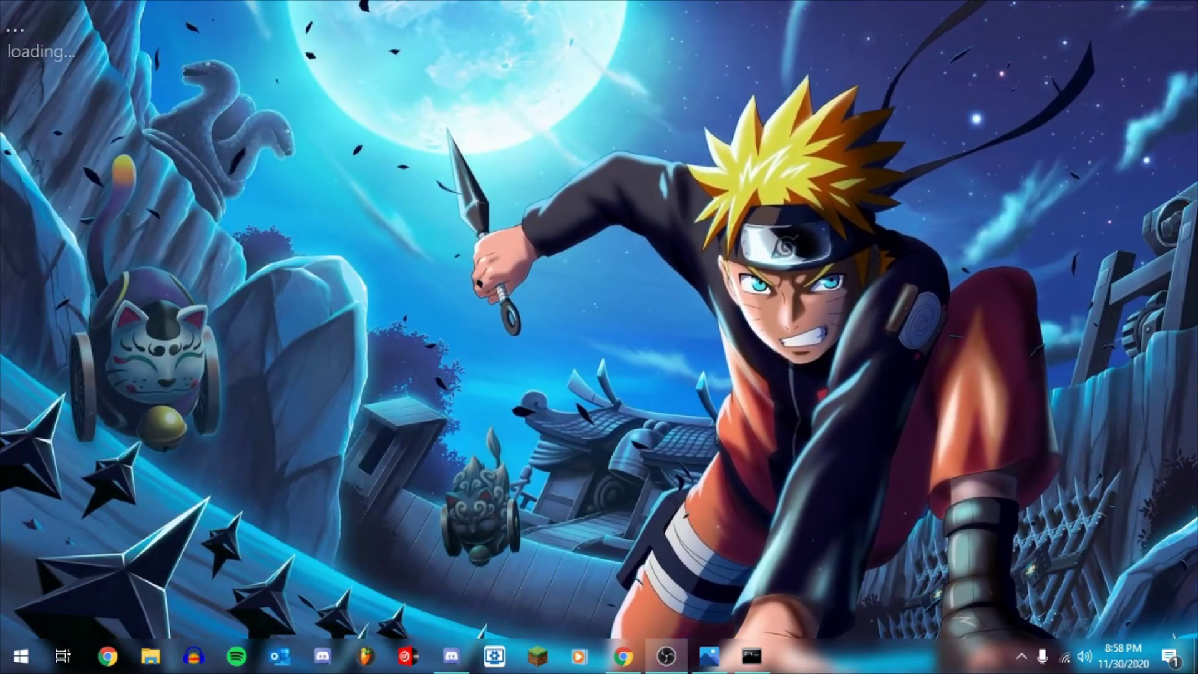